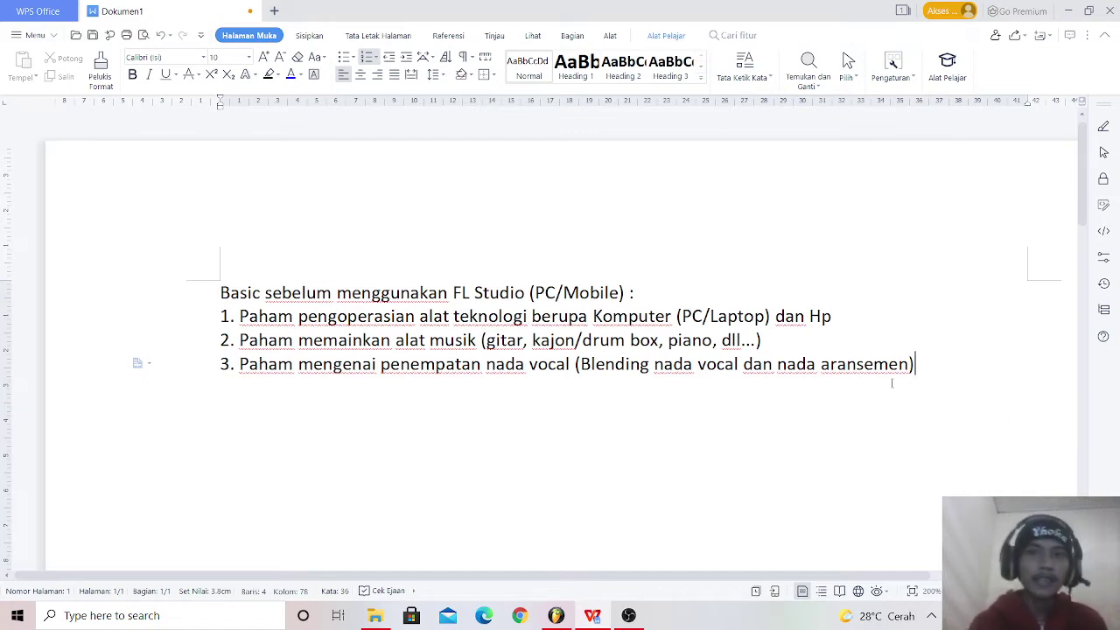
Step: Add a fourth item reading "...." to the end of the numbered list
{"action": "key", "text": "Return"}
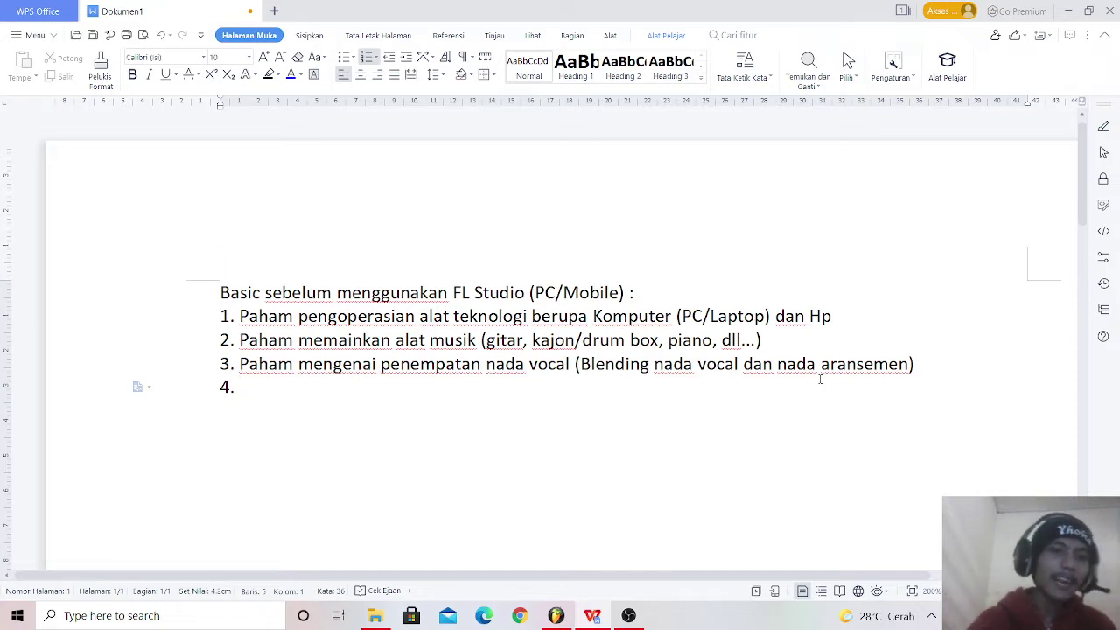
{"action": "type", "text": "...."}
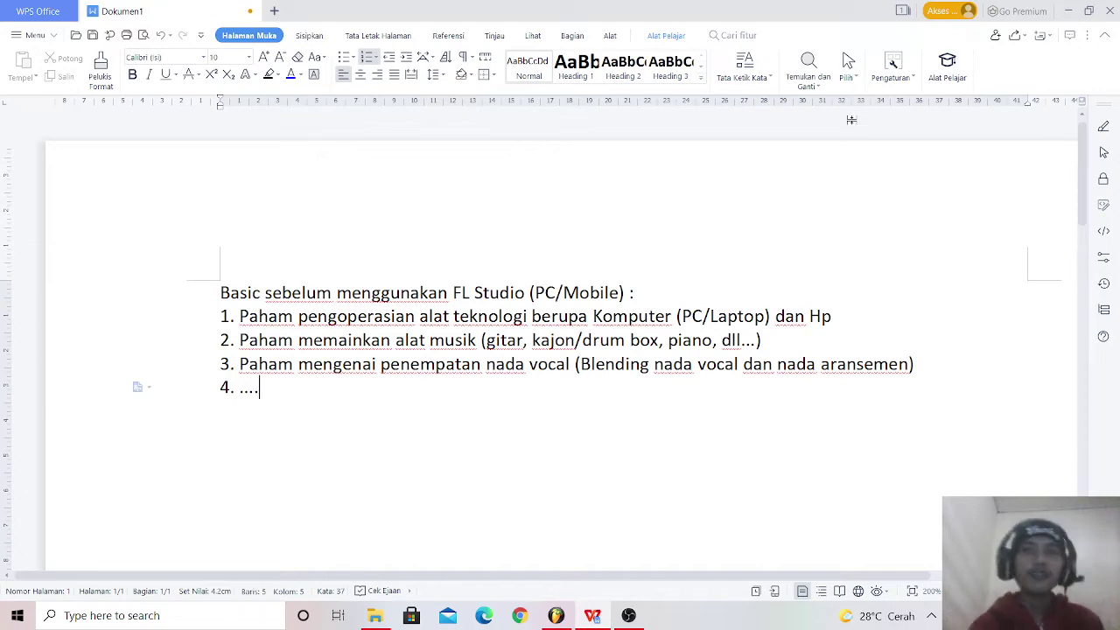
Step: Minimize the document, switch to FL Studio and move the Channel rack to the upper part of the playlist
{"action": "left_click", "coordinate": [1069, 11]}
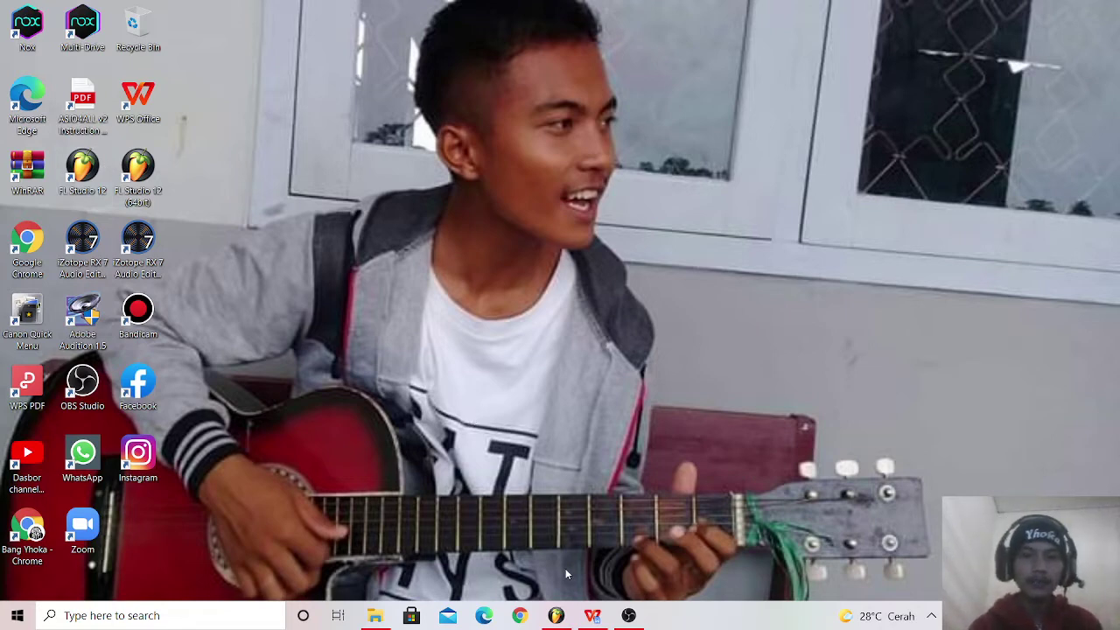
{"action": "left_click", "coordinate": [556, 615]}
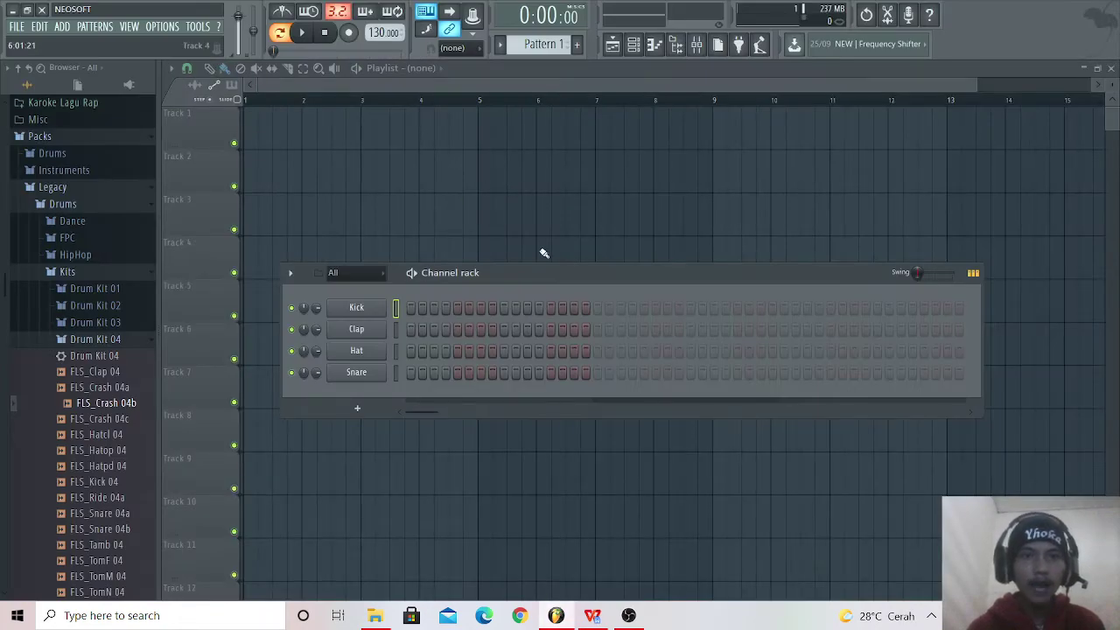
{"action": "left_click_drag", "start_coordinate": [534, 273], "coordinate": [524, 164]}
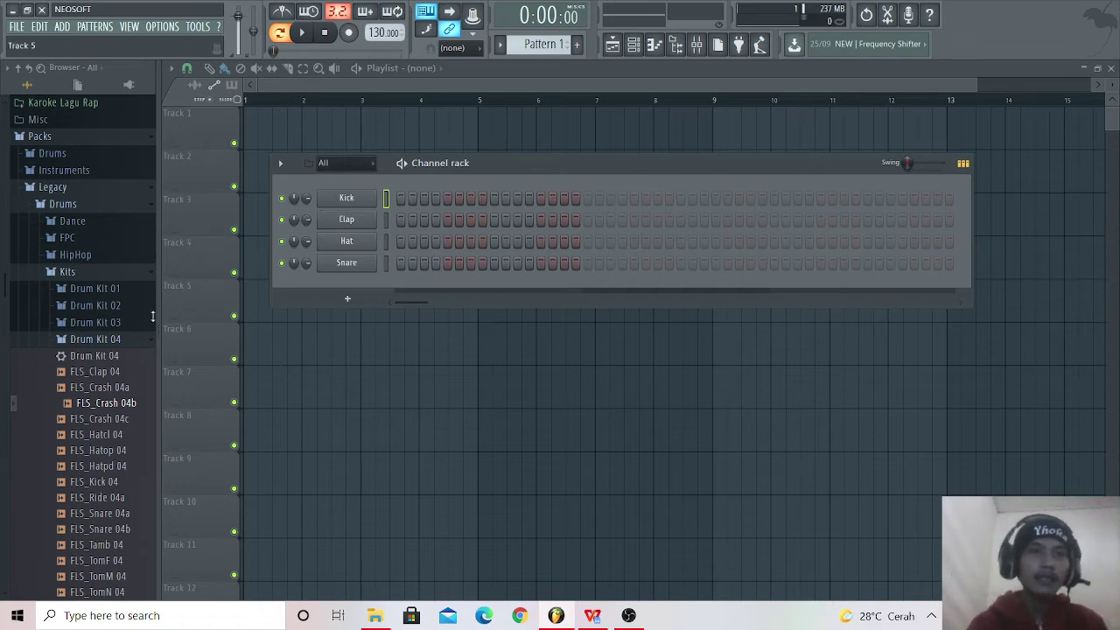
Step: Collapse the Kits folder and the whole Packs folder in the browser
{"action": "left_click", "coordinate": [67, 277]}
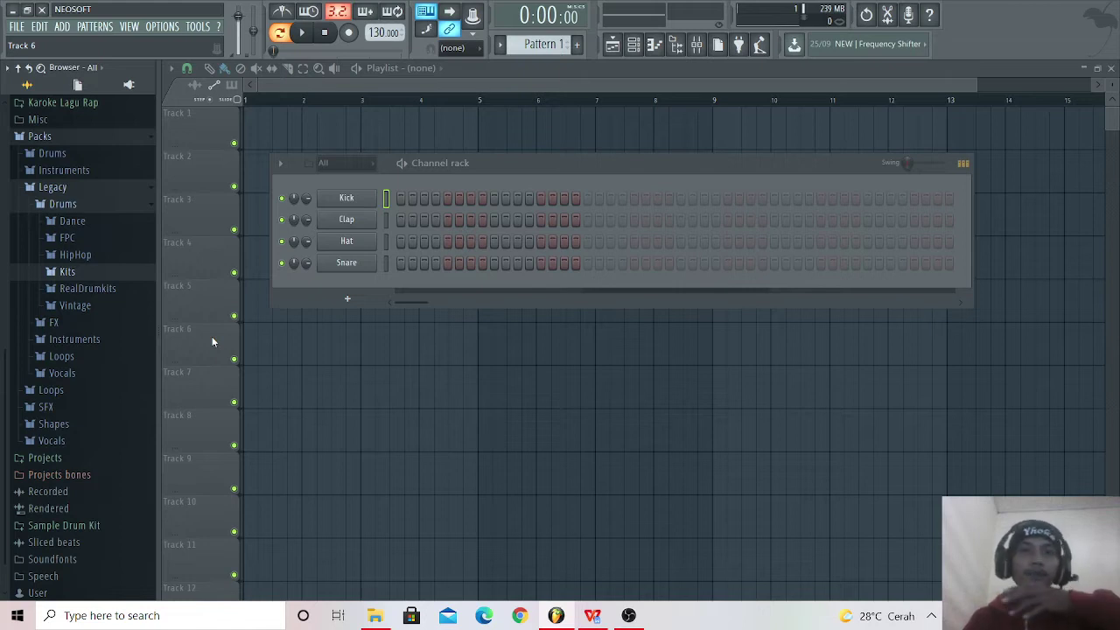
{"action": "left_click", "coordinate": [54, 140]}
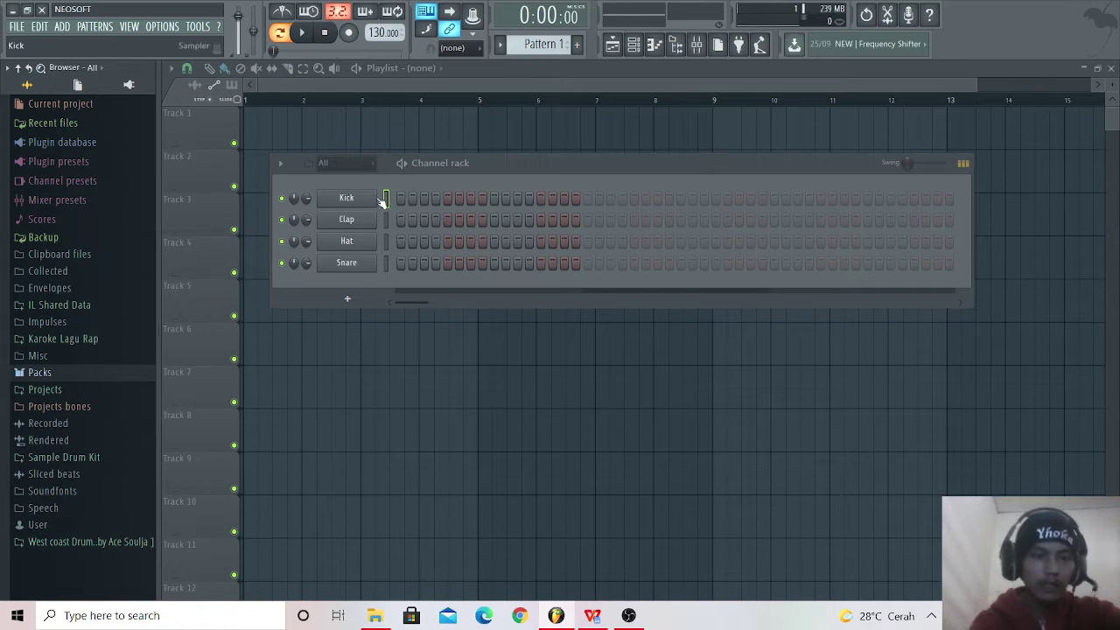
Step: Audition the Kick and Clap channels with test notes, raising the system volume to 50
{"action": "key", "text": "z"}
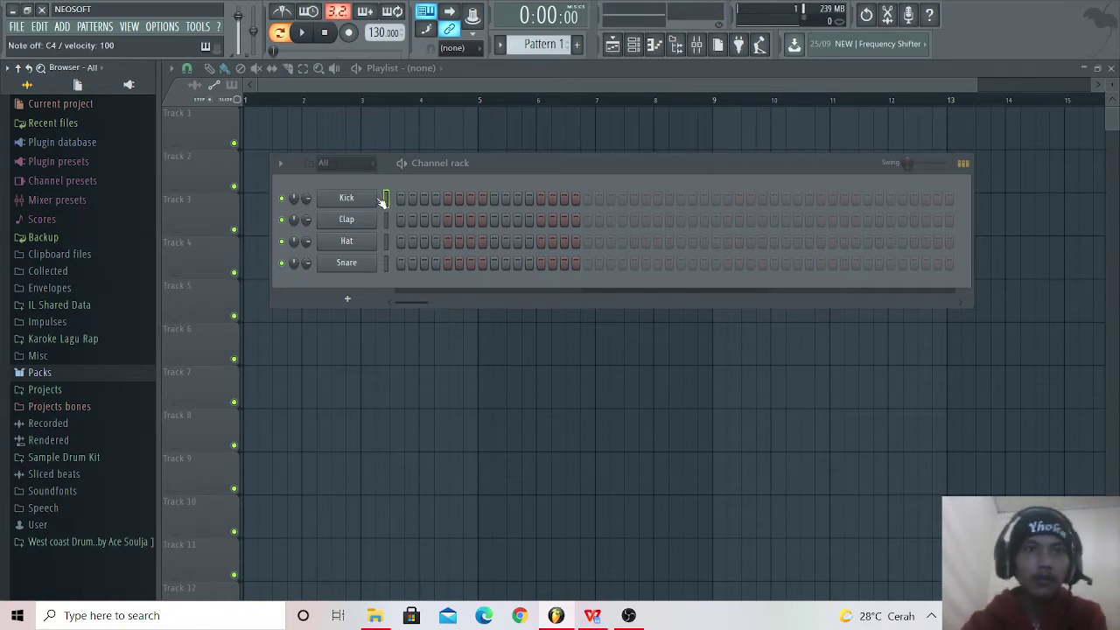
{"action": "key", "text": "XF86AudioRaiseVolume"}
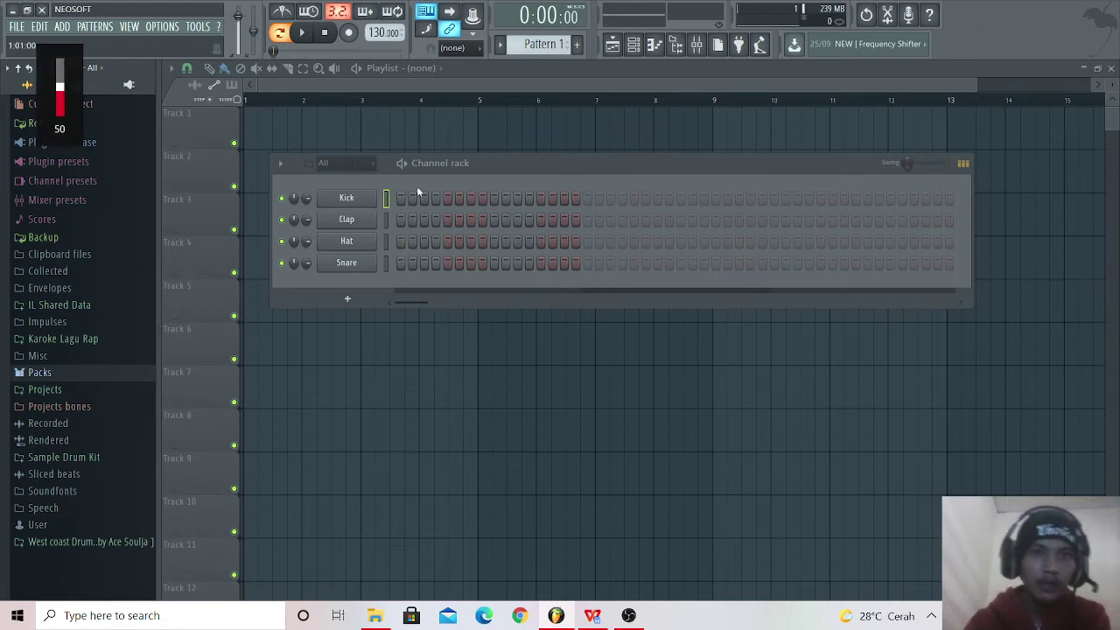
{"action": "key", "text": "z"}
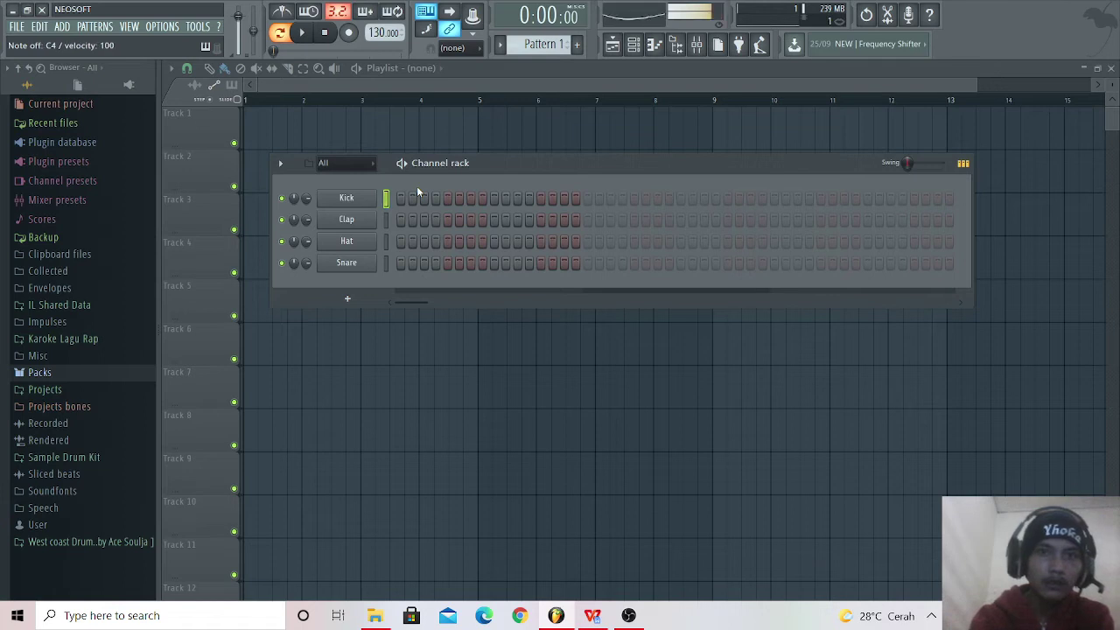
{"action": "left_click", "coordinate": [387, 220]}
{"action": "key", "text": "z"}
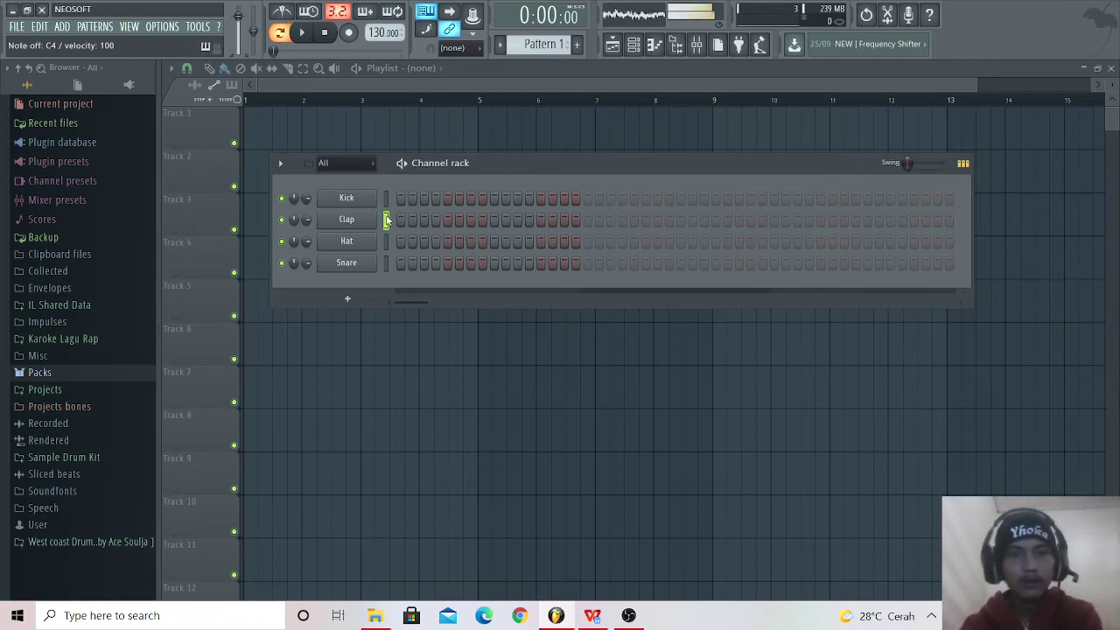
{"action": "key", "text": "q"}
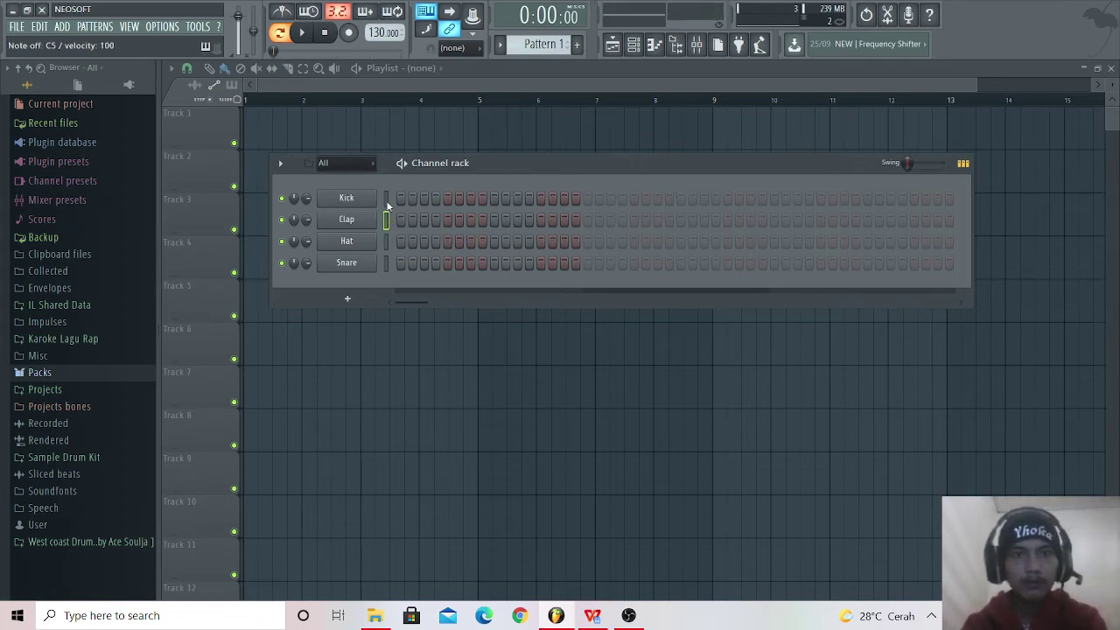
{"action": "left_click", "coordinate": [388, 208]}
{"action": "key", "text": "q"}
{"action": "key", "text": "q"}
{"action": "key", "text": "q"}
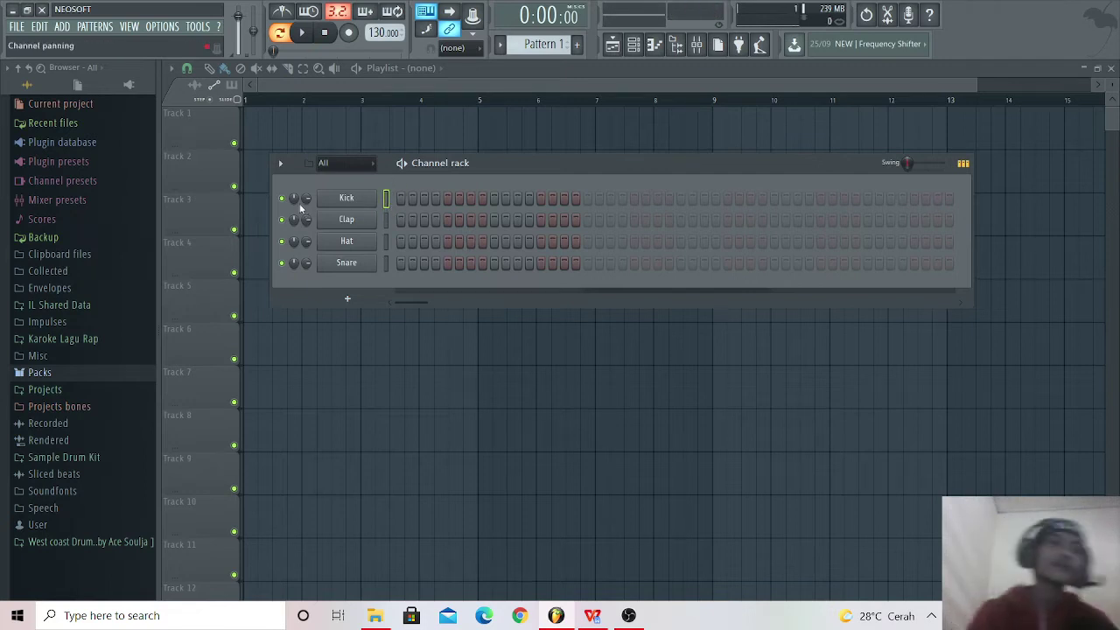
Step: Replace the Kick channel's sample with HIP_Kick_8 from the HipHop folder of the Legacy drum packs
{"action": "left_click", "coordinate": [77, 375]}
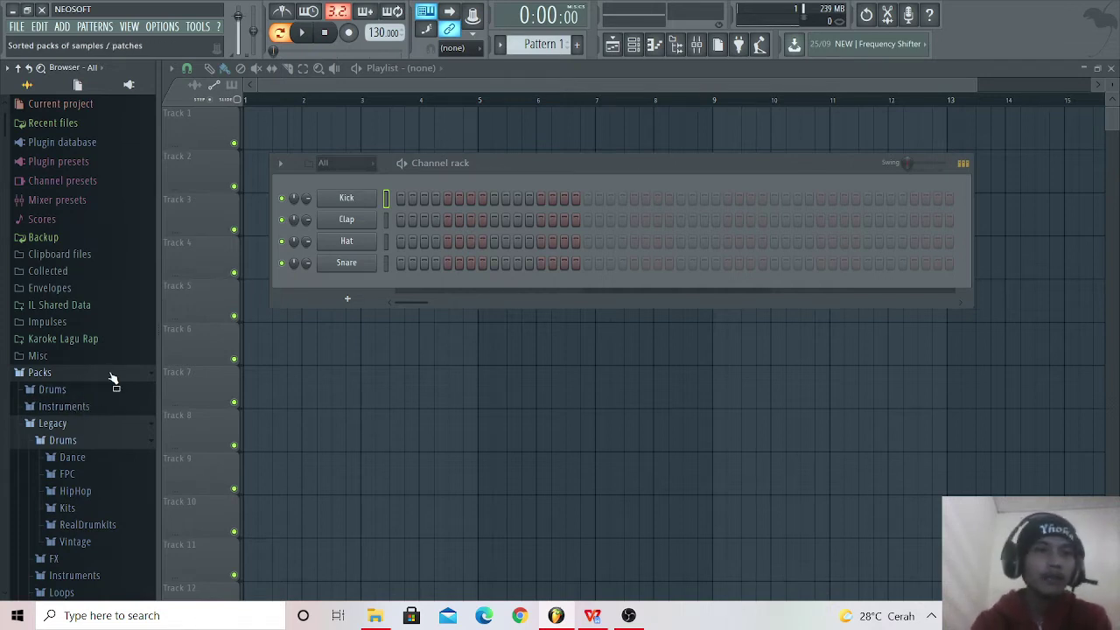
{"action": "left_click_drag", "start_coordinate": [3, 140], "coordinate": [3, 421]}
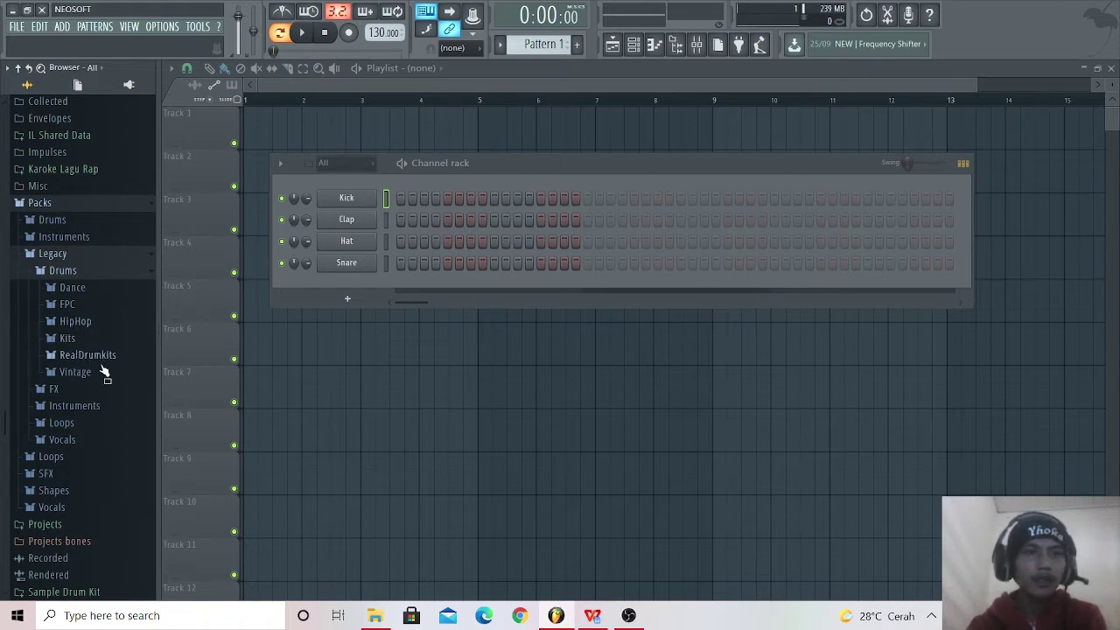
{"action": "left_click", "coordinate": [84, 323]}
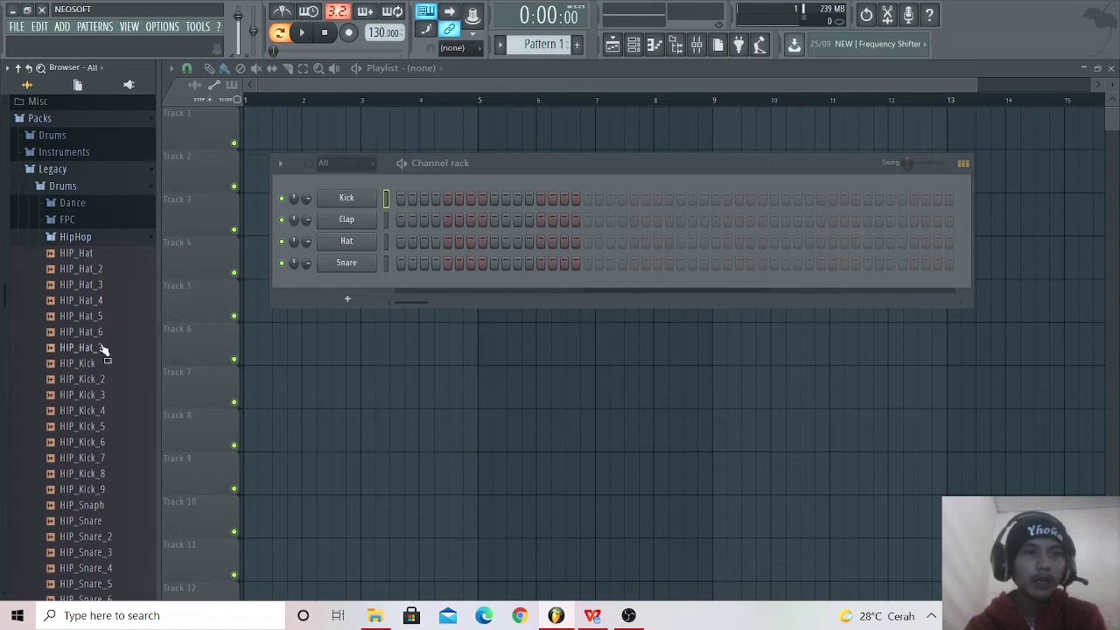
{"action": "left_click_drag", "start_coordinate": [91, 474], "coordinate": [363, 203]}
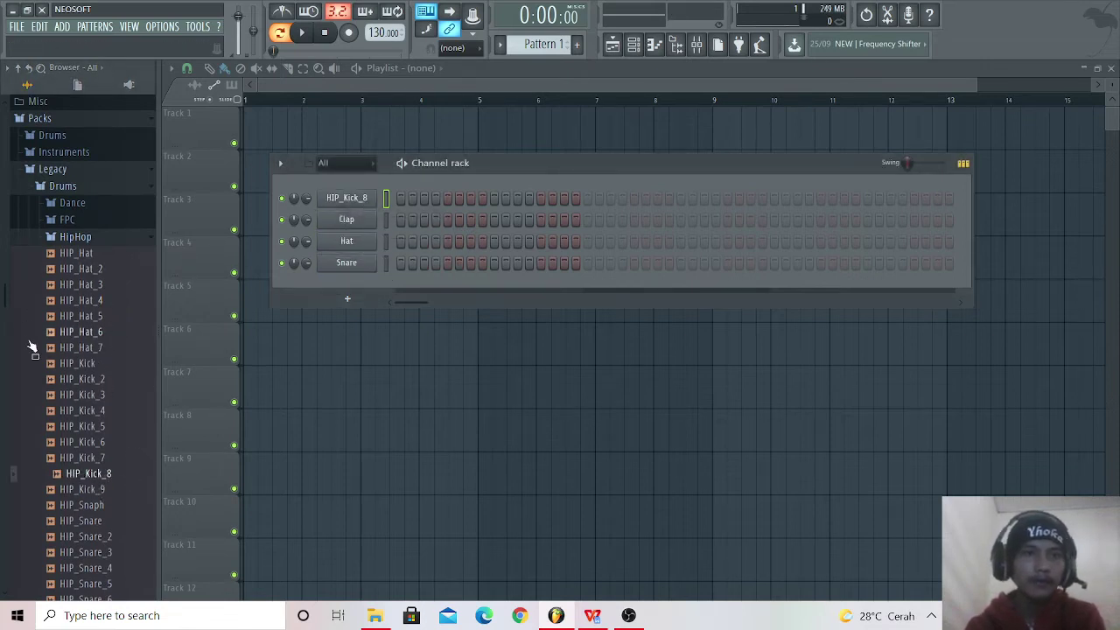
Step: Replace the Hat channel's sample with HIP_Hat_6 and the Snare channel's with HIP_Snare_4, then collapse the HipHop folder
{"action": "left_click_drag", "start_coordinate": [92, 334], "coordinate": [360, 245]}
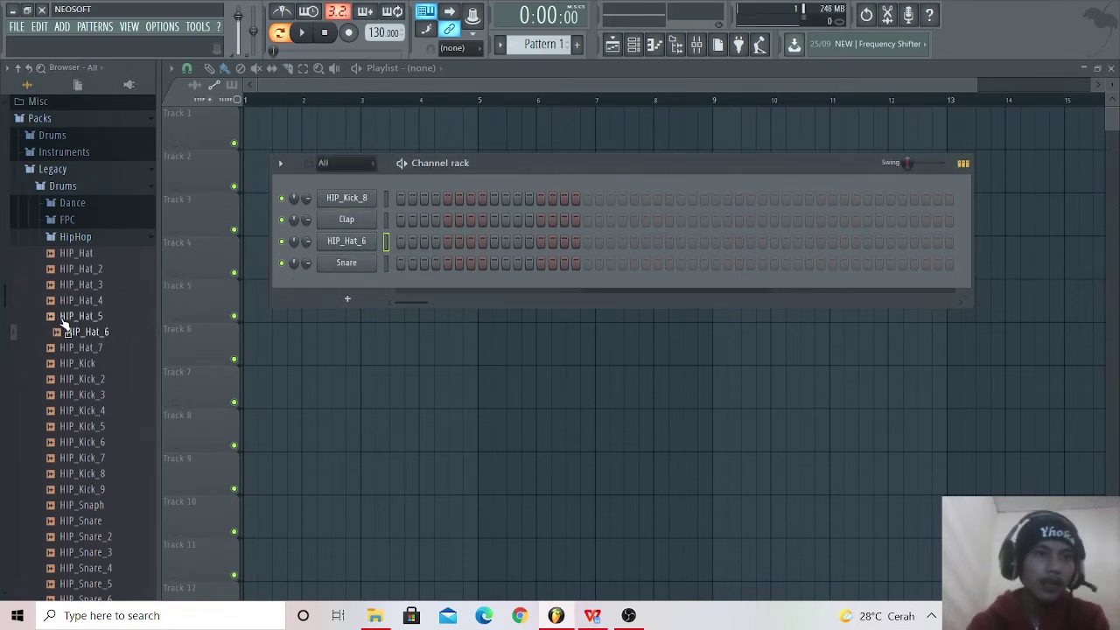
{"action": "left_click", "coordinate": [96, 567]}
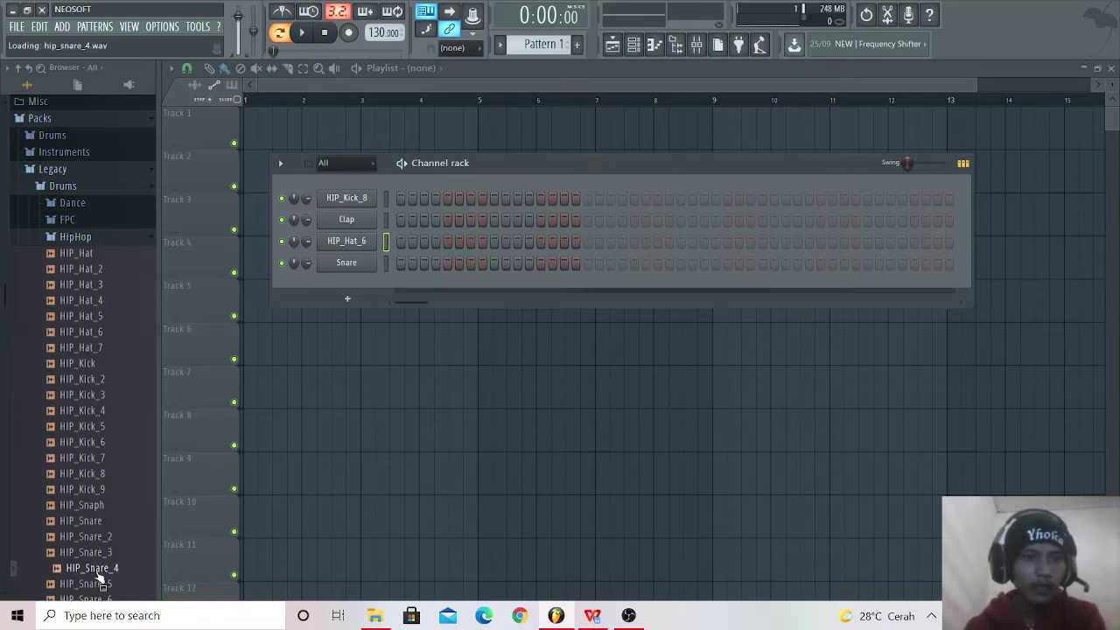
{"action": "left_click_drag", "start_coordinate": [92, 558], "coordinate": [296, 262]}
{"action": "left_click", "coordinate": [70, 238]}
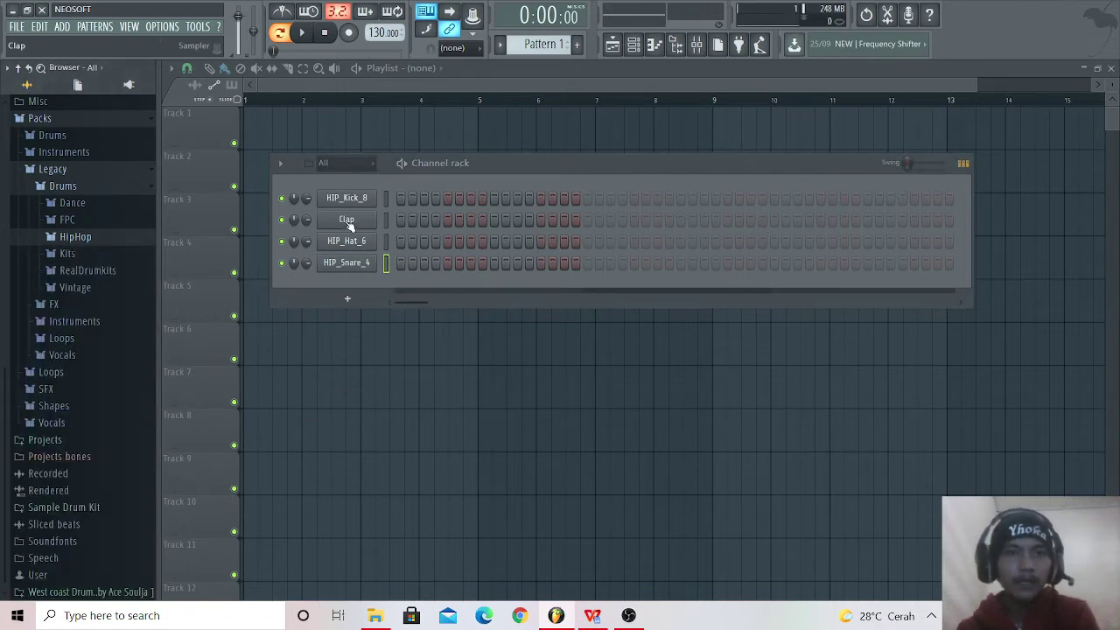
Step: From the Vintage drums, load VT_HandClap_2 onto the Clap channel and add VT_SD as a new channel
{"action": "left_click", "coordinate": [77, 291]}
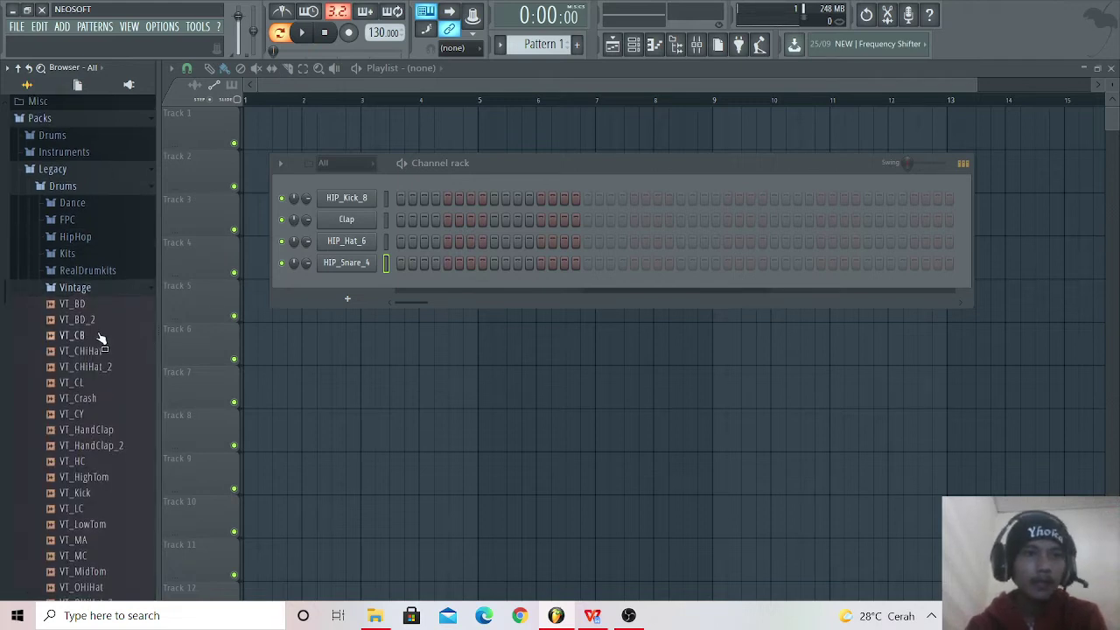
{"action": "left_click_drag", "start_coordinate": [2, 289], "coordinate": [8, 358]}
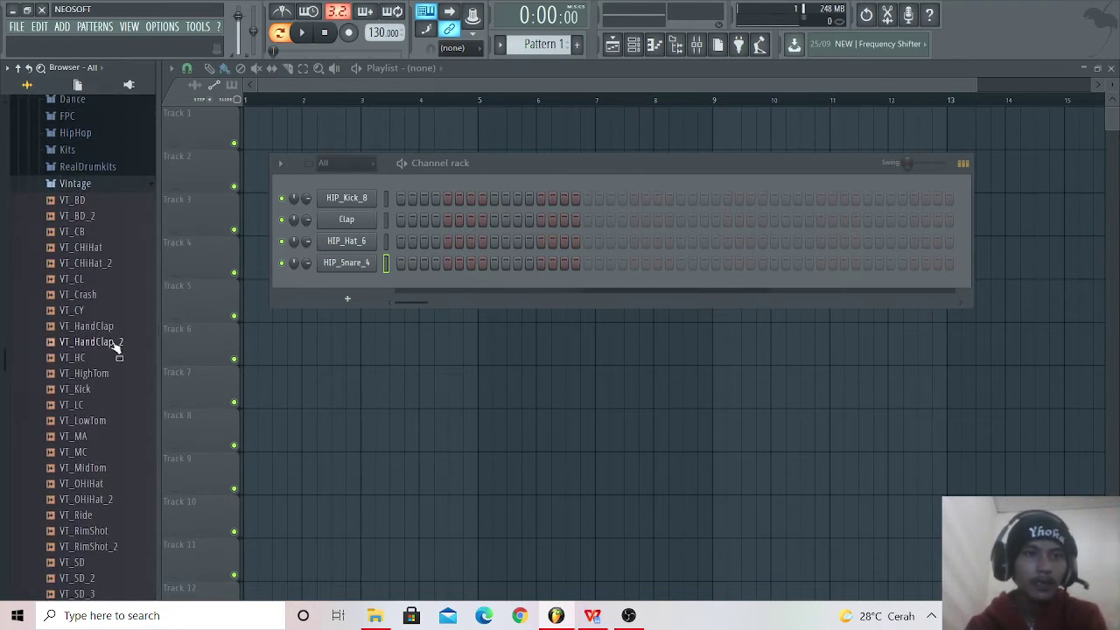
{"action": "left_click_drag", "start_coordinate": [105, 342], "coordinate": [364, 225]}
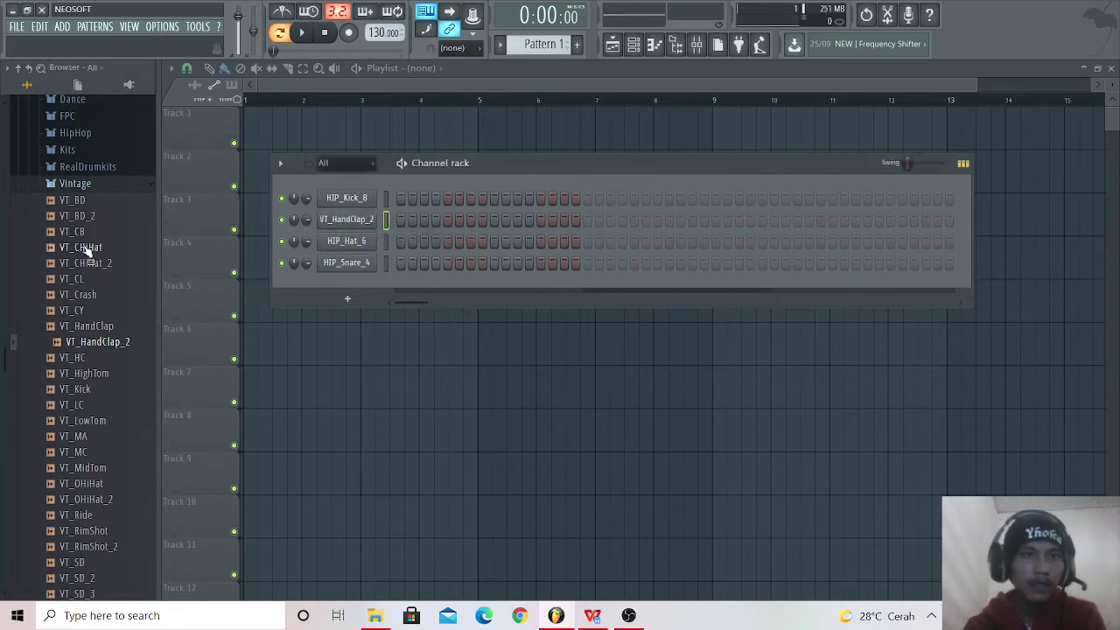
{"action": "left_click", "coordinate": [84, 561]}
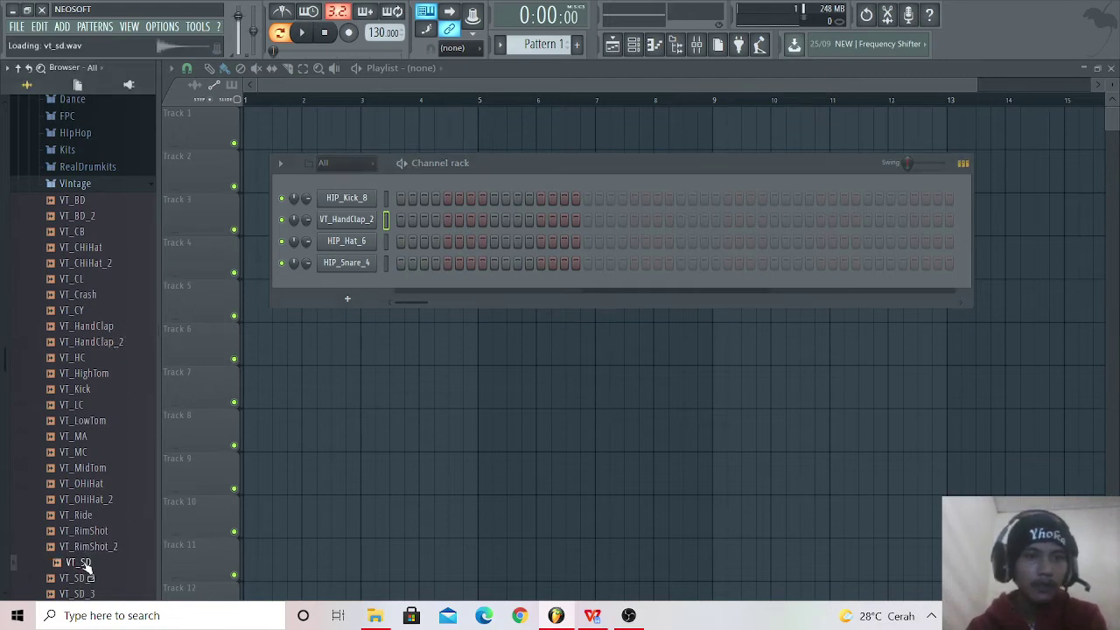
{"action": "left_click_drag", "start_coordinate": [84, 562], "coordinate": [356, 292]}
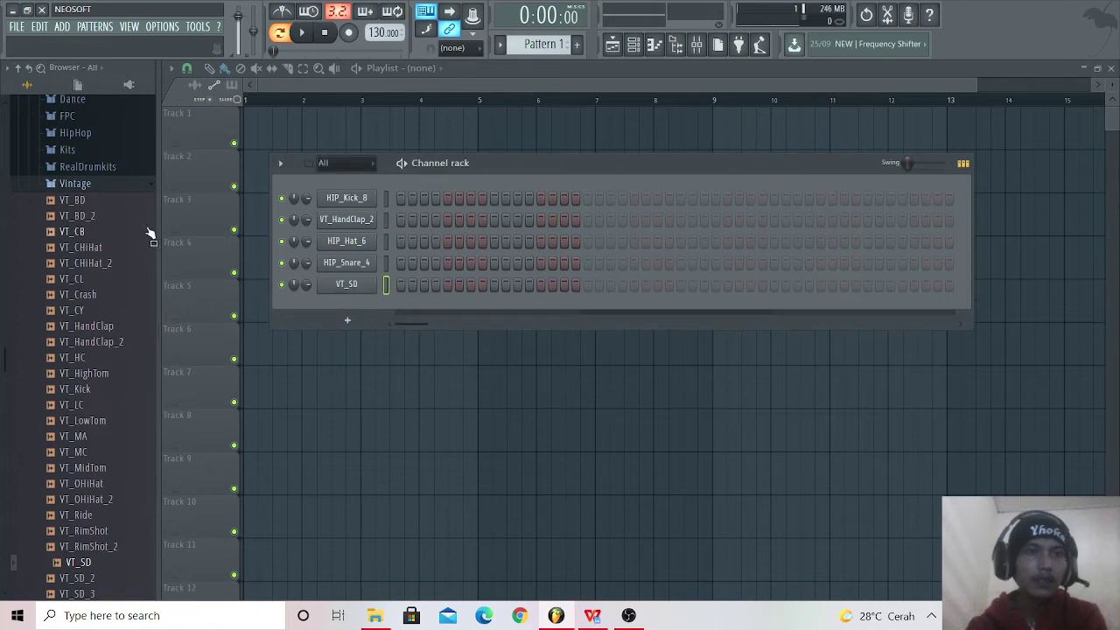
Step: Add the HIP_Hat sample from the HipHop folder as a new channel below VT_SD
{"action": "left_click", "coordinate": [87, 134]}
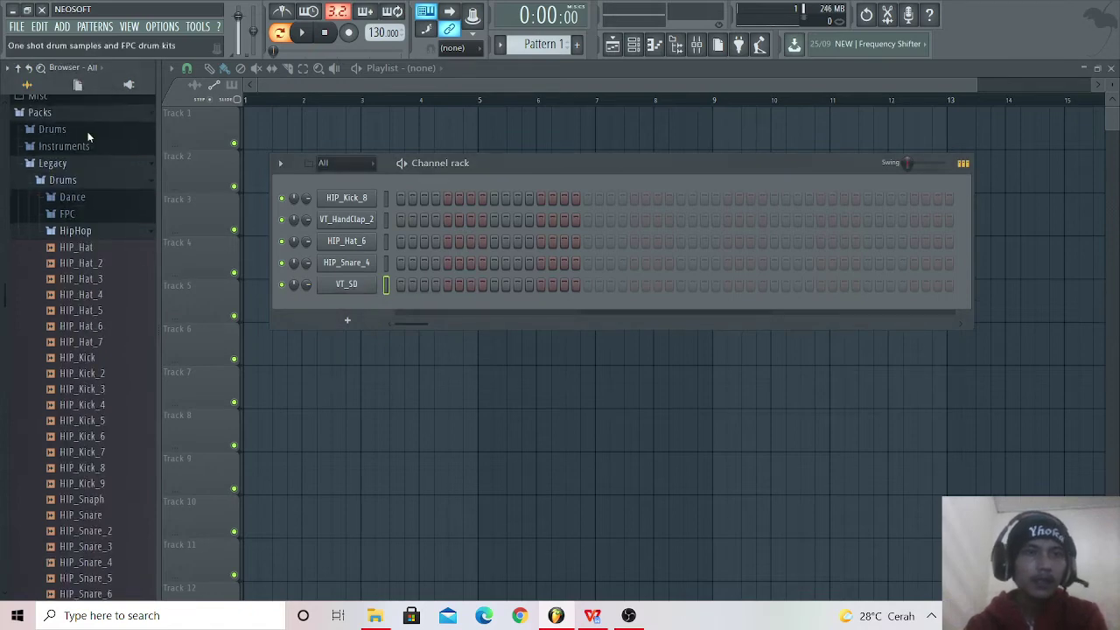
{"action": "left_click", "coordinate": [79, 238]}
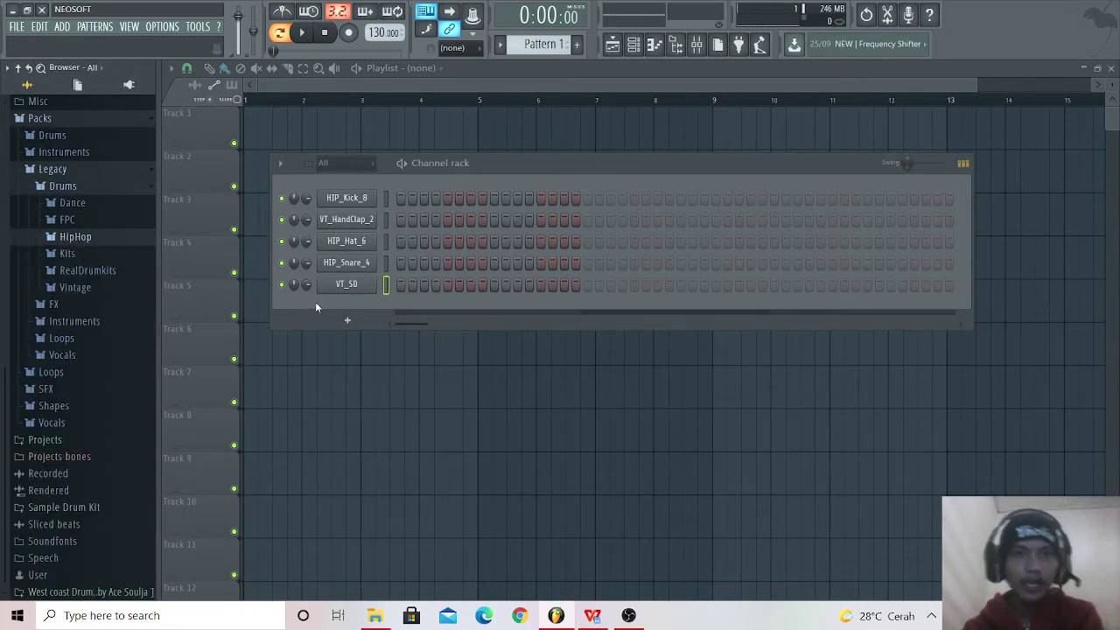
{"action": "left_click", "coordinate": [114, 239]}
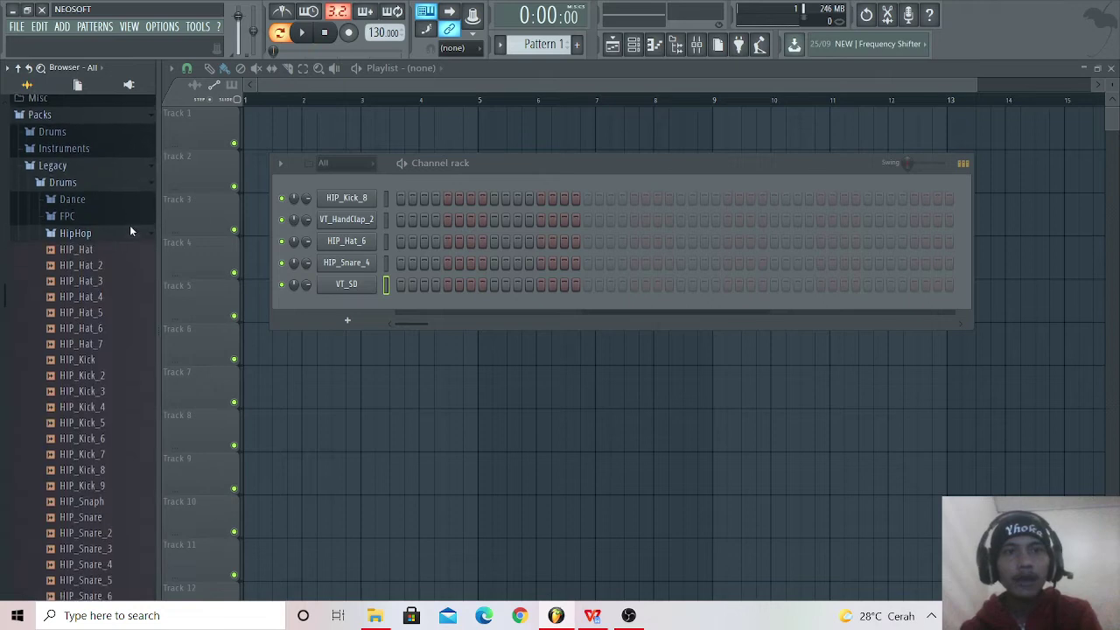
{"action": "left_click", "coordinate": [80, 255]}
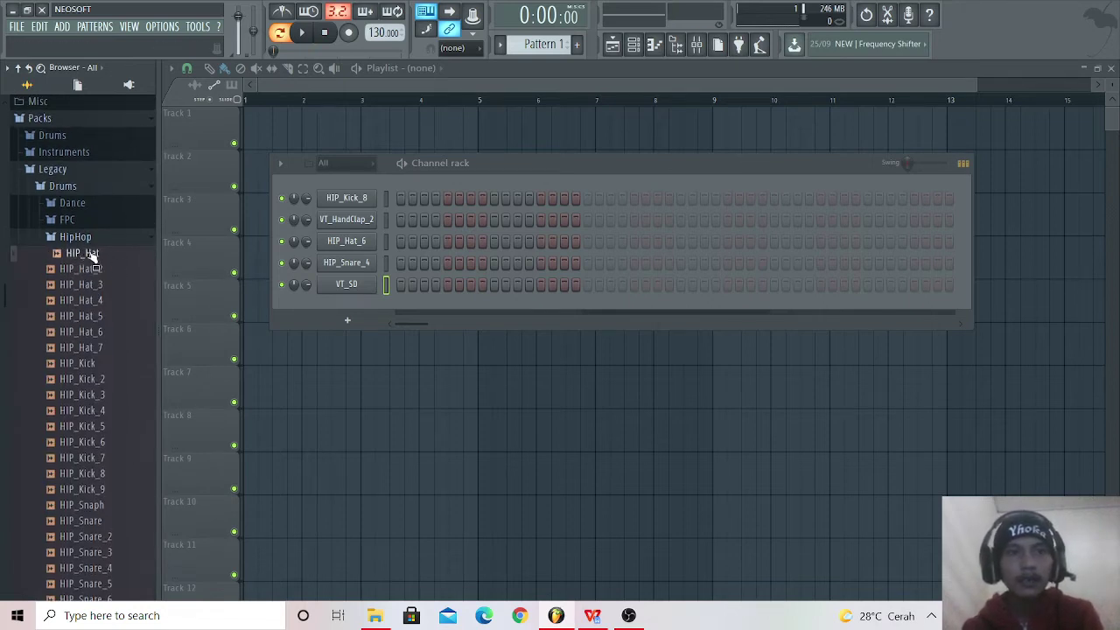
{"action": "left_click_drag", "start_coordinate": [88, 253], "coordinate": [346, 302]}
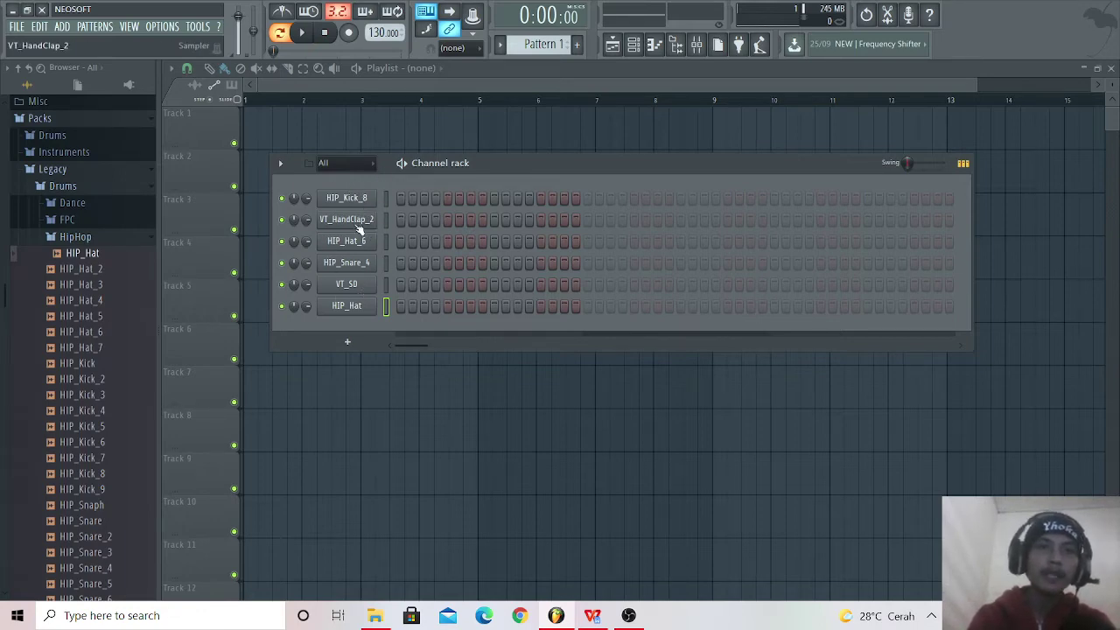
Step: Open the mixer, move it slightly lower and select the Insert 1 track
{"action": "left_click", "coordinate": [697, 44]}
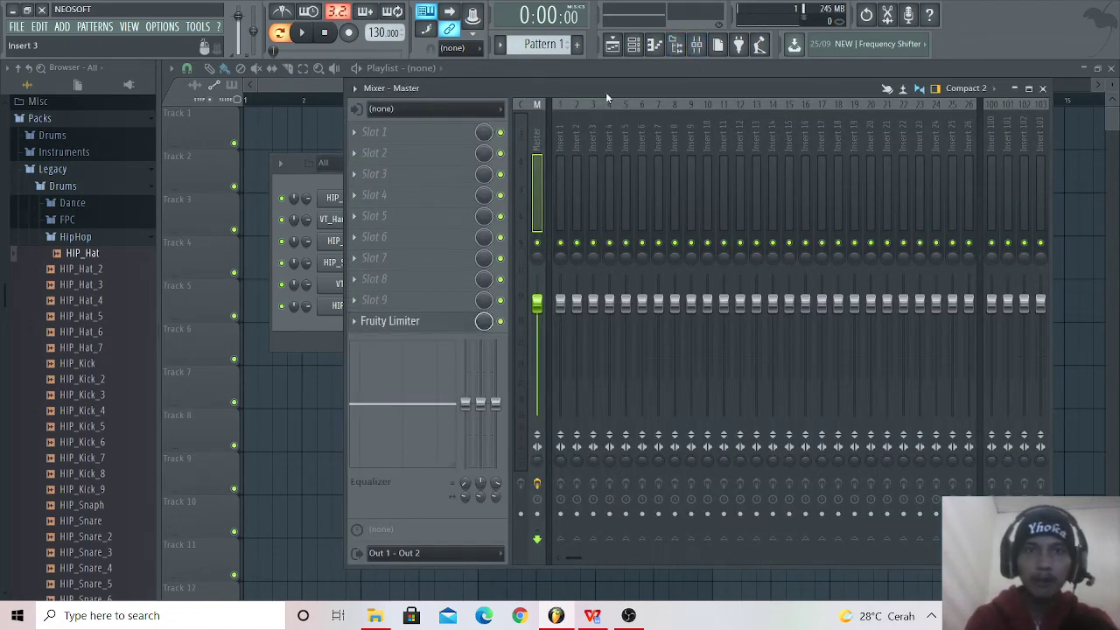
{"action": "left_click_drag", "start_coordinate": [606, 91], "coordinate": [613, 124]}
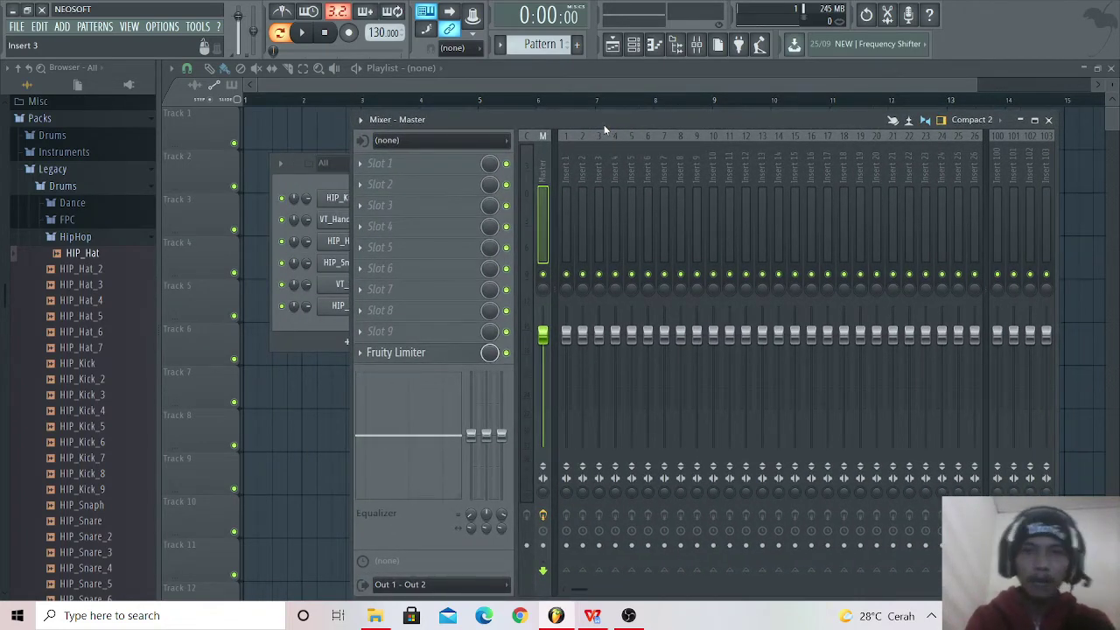
{"action": "left_click", "coordinate": [565, 165]}
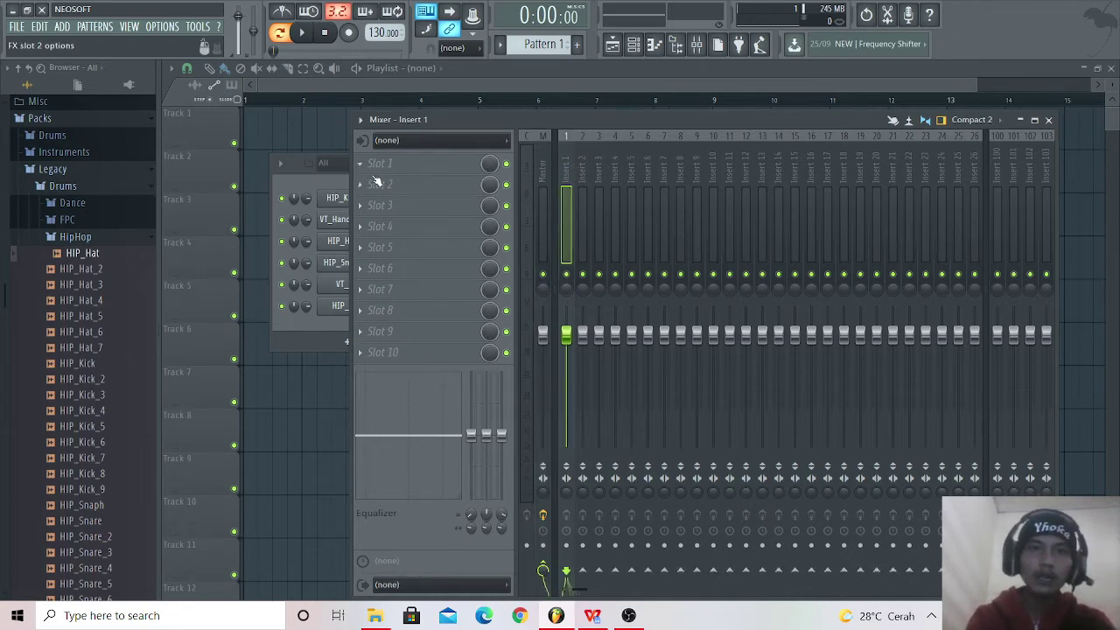
Step: Activate the first step of the HIP_Kick_8 channel and briefly play the pattern to check it against the mixer
{"action": "left_click", "coordinate": [337, 180]}
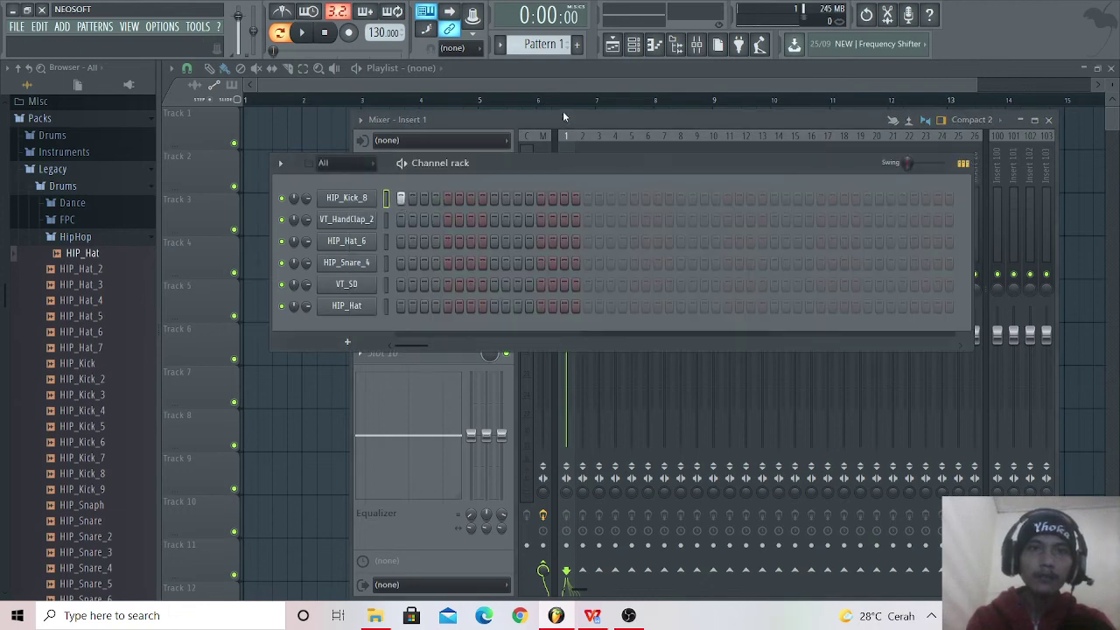
{"action": "left_click", "coordinate": [595, 119]}
{"action": "key", "text": "space"}
{"action": "key", "text": "space"}
{"action": "left_click", "coordinate": [376, 197]}
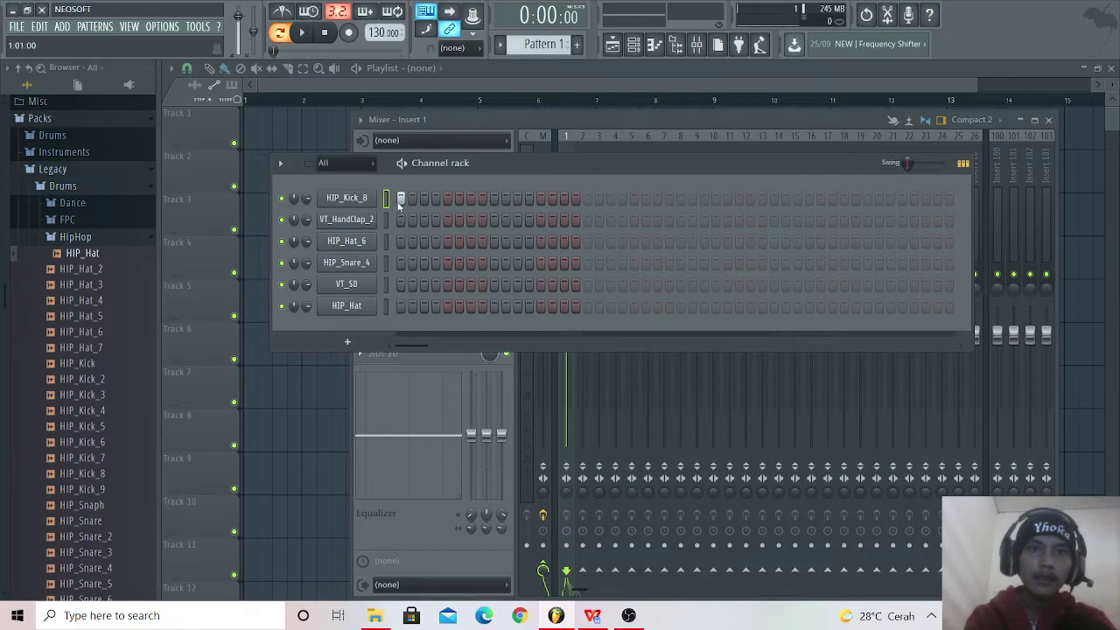
Step: Link the VT_SD channel to mixer track Insert 5
{"action": "left_click", "coordinate": [599, 128]}
{"action": "left_click", "coordinate": [618, 150]}
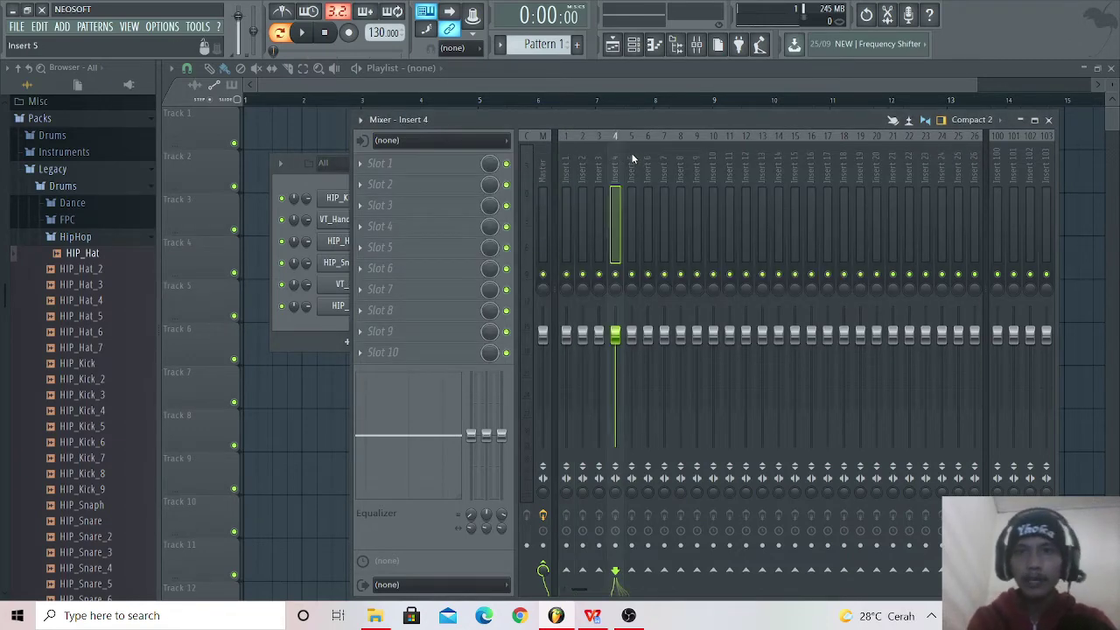
{"action": "left_click", "coordinate": [633, 157]}
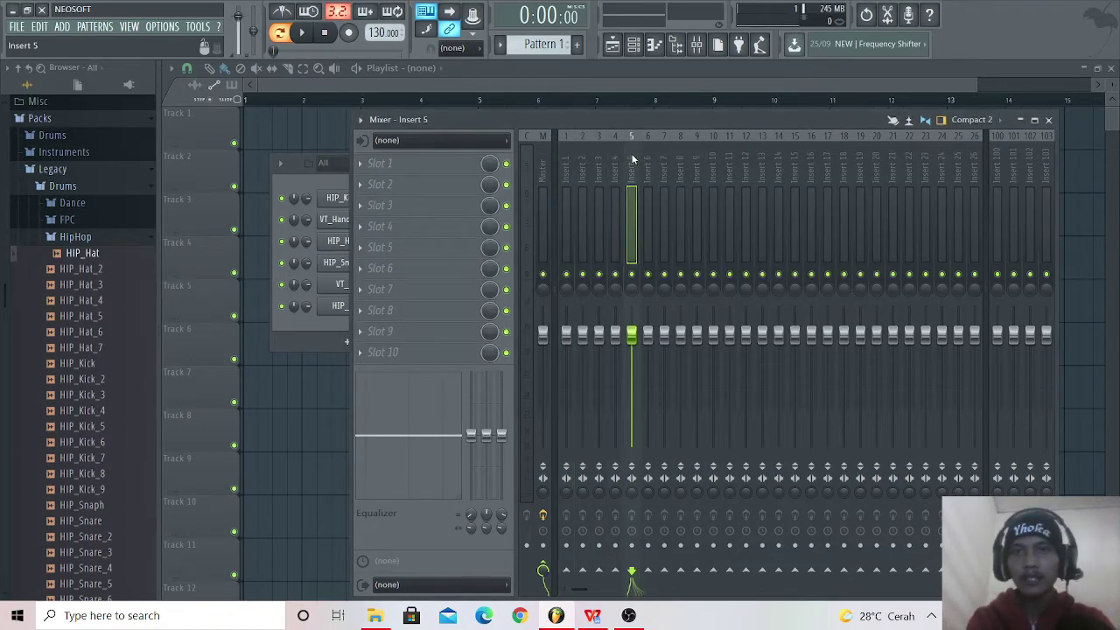
{"action": "left_click", "coordinate": [321, 186]}
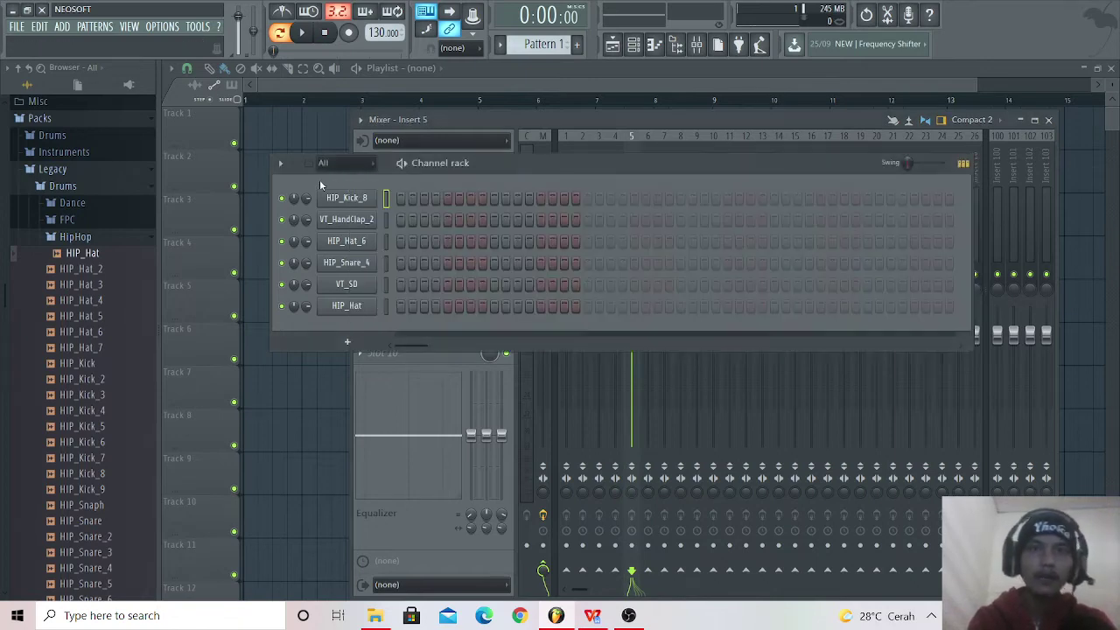
{"action": "left_click", "coordinate": [385, 286]}
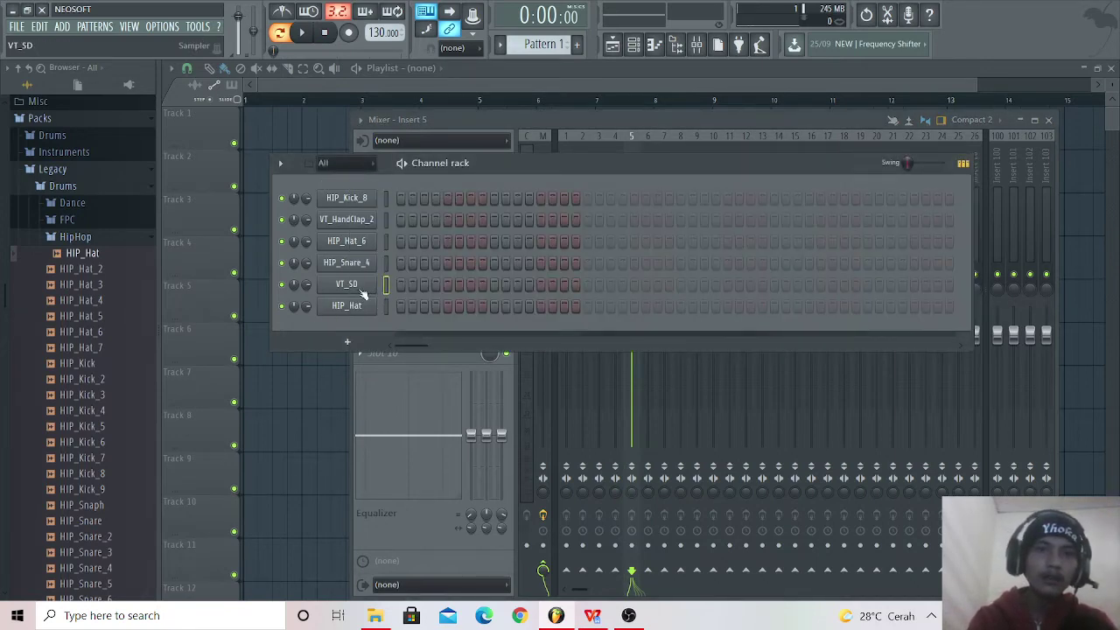
{"action": "left_click", "coordinate": [657, 118]}
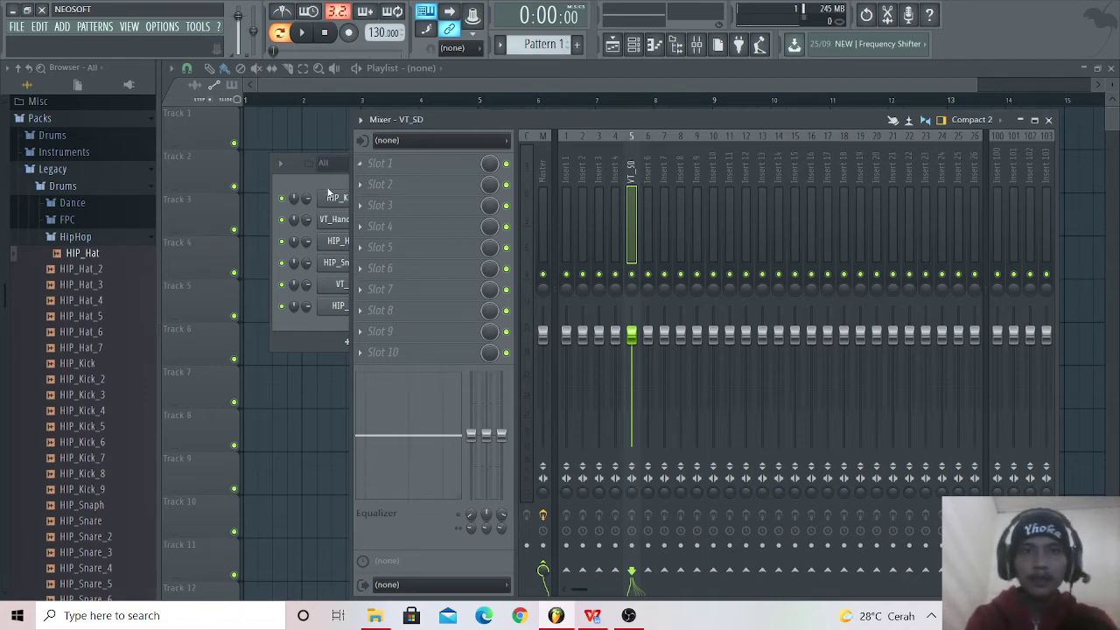
Step: Link the HIP_Hat channel to mixer track Insert 6
{"action": "left_click", "coordinate": [326, 189]}
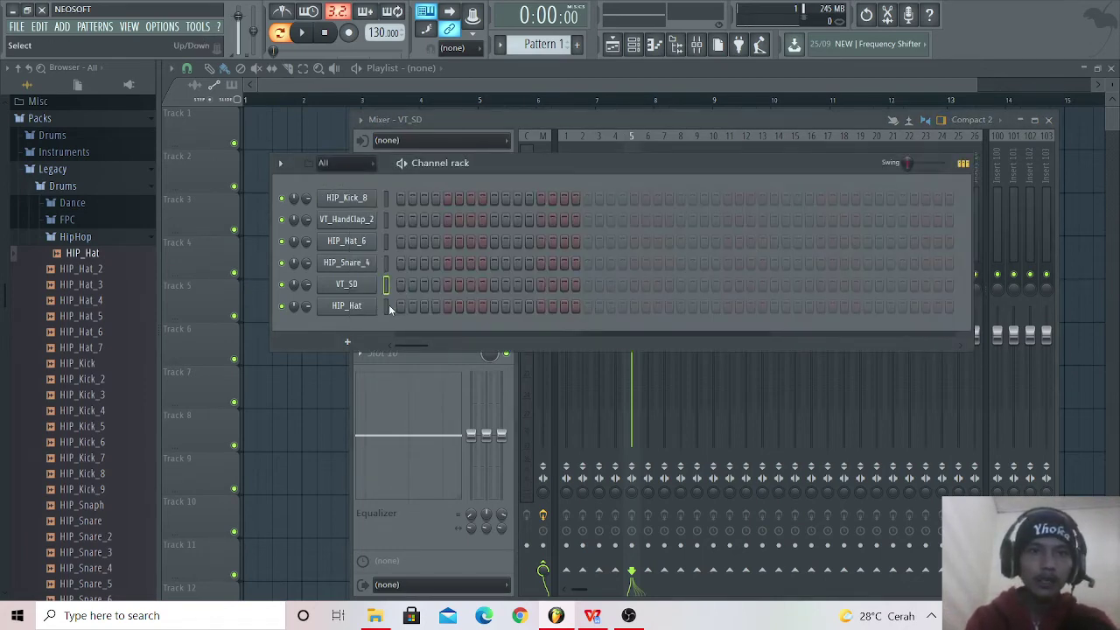
{"action": "left_click", "coordinate": [619, 121]}
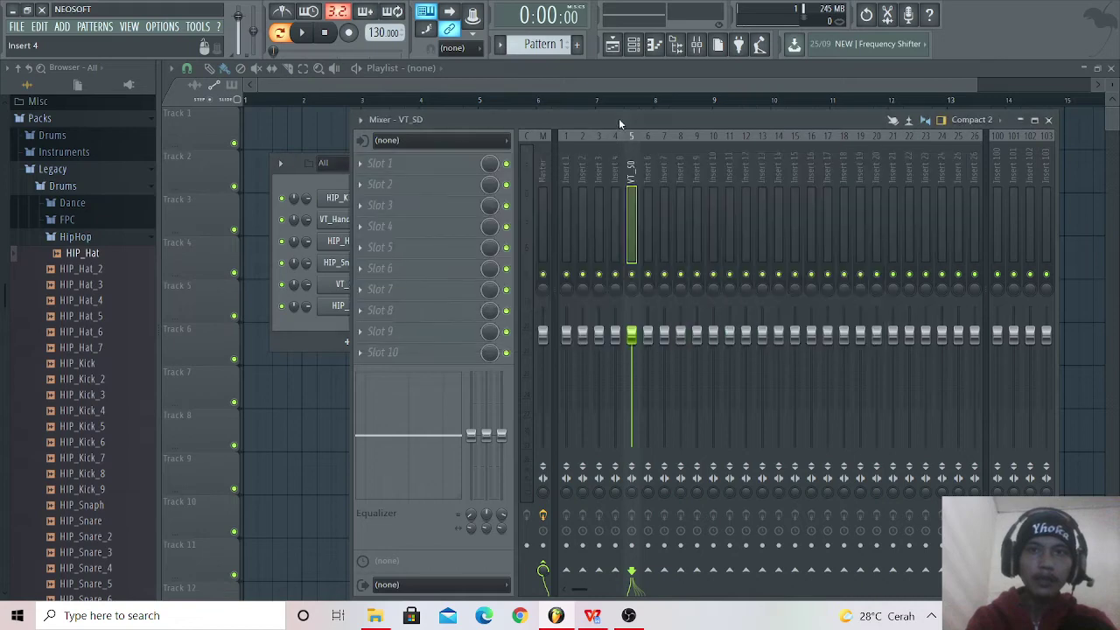
{"action": "left_click", "coordinate": [649, 167]}
{"action": "key", "text": "ctrl+l"}
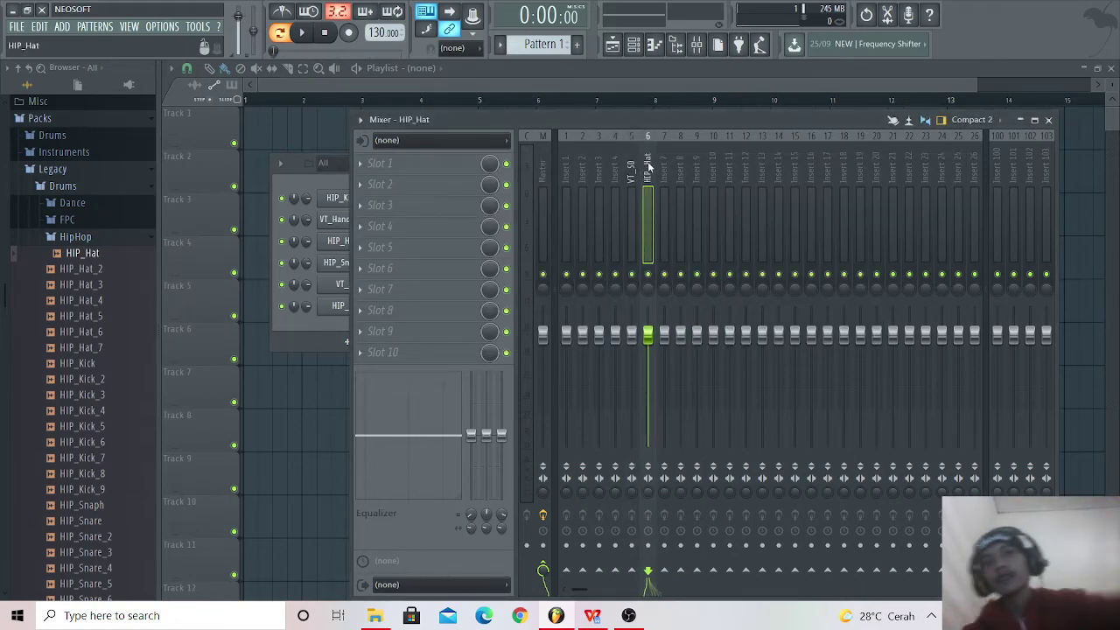
Step: Move the Channel rack up over the mixer and activate the first step of HIP_Kick_8
{"action": "left_click", "coordinate": [318, 182]}
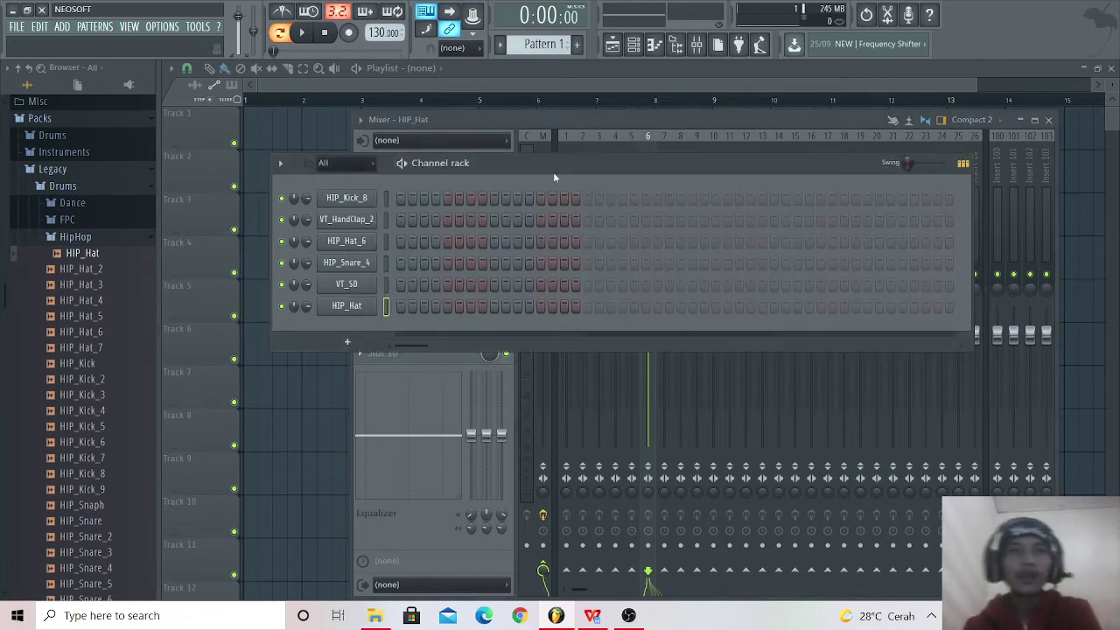
{"action": "left_click_drag", "start_coordinate": [550, 174], "coordinate": [592, 124]}
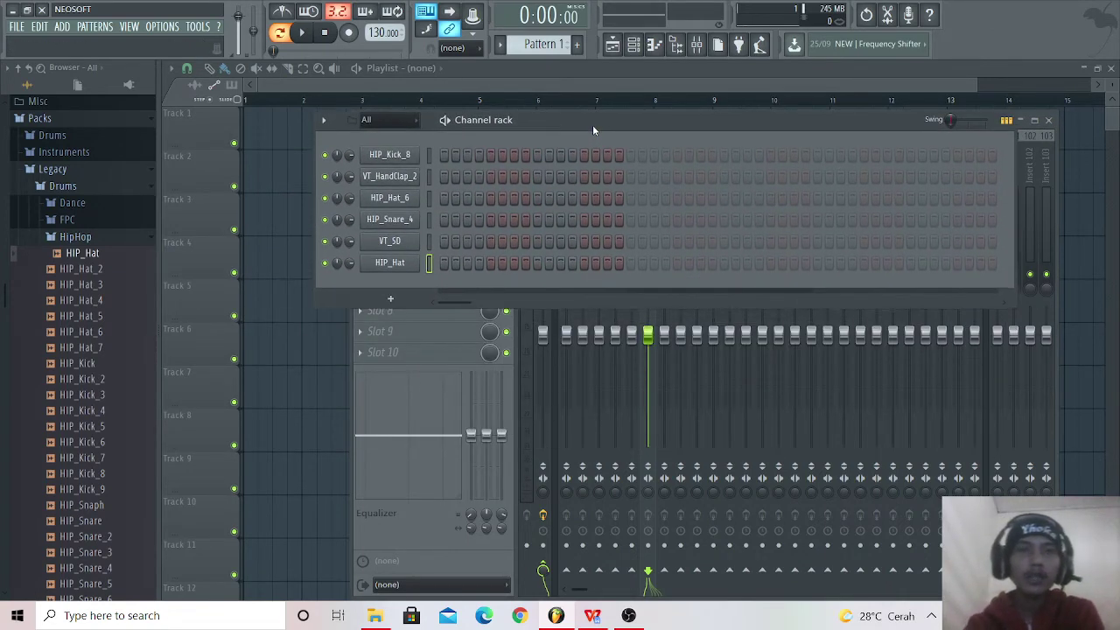
{"action": "left_click", "coordinate": [444, 156]}
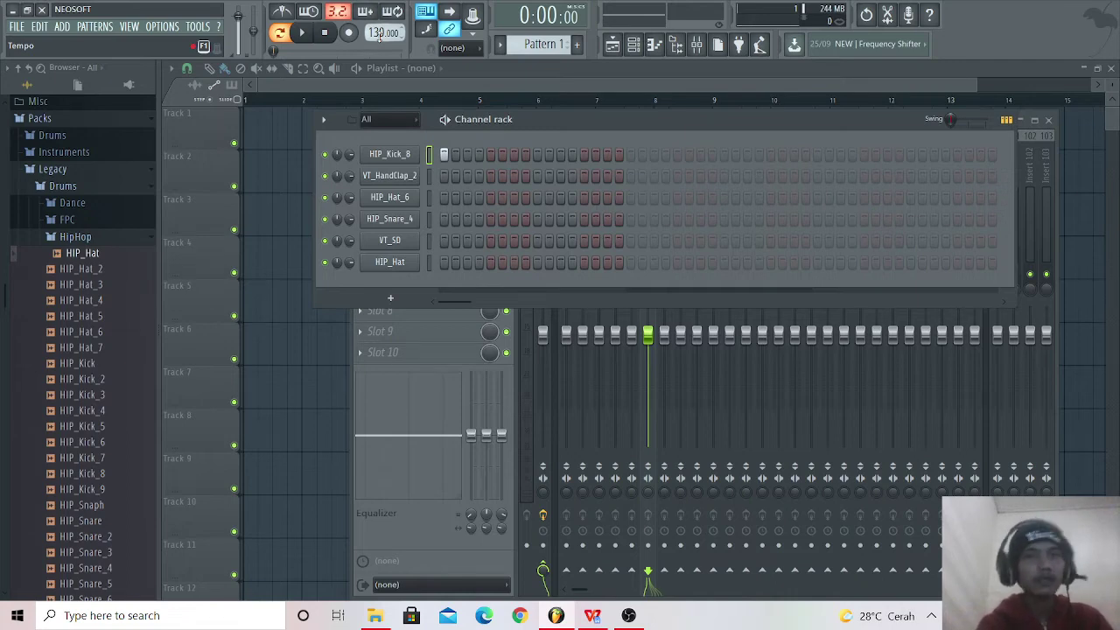
Step: Add a HIP_Kick_8 hit on step 9 and hits of VT_HandClap_2, HIP_Snare_4 and VT_SD on steps 5 and 13
{"action": "left_click", "coordinate": [491, 219]}
{"action": "left_click", "coordinate": [490, 176]}
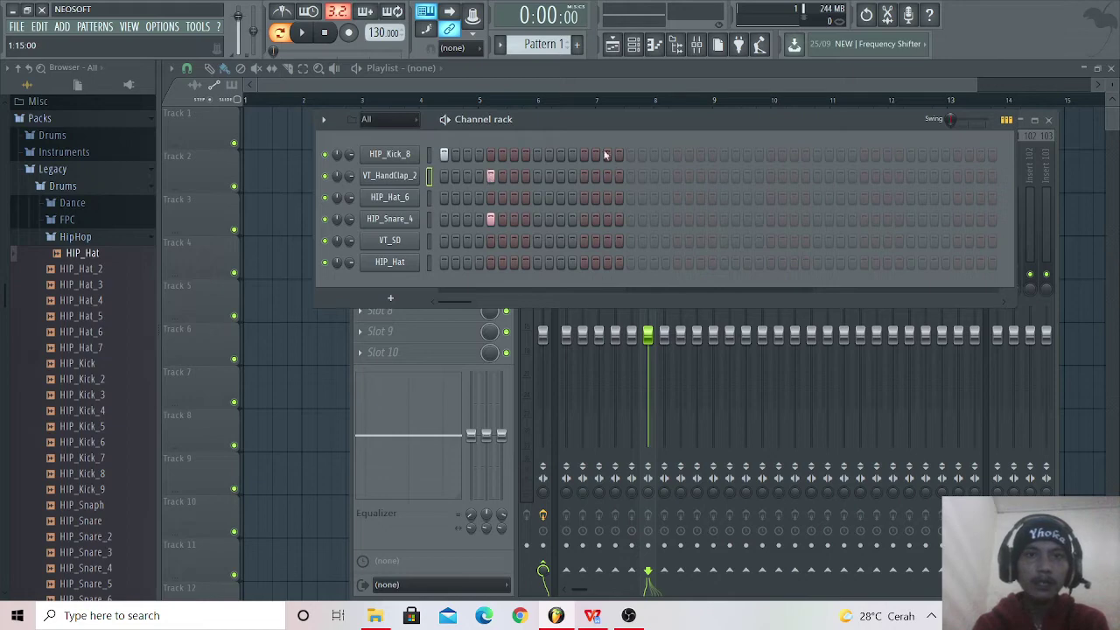
{"action": "left_click", "coordinate": [538, 154]}
{"action": "left_click", "coordinate": [583, 176]}
{"action": "left_click", "coordinate": [584, 220]}
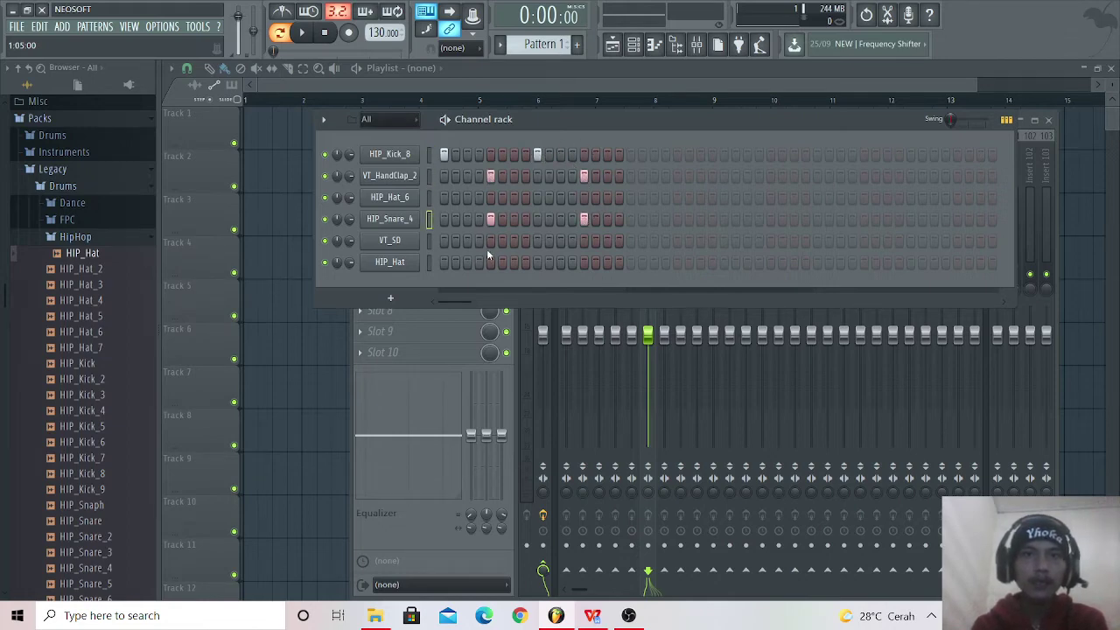
{"action": "left_click", "coordinate": [490, 242]}
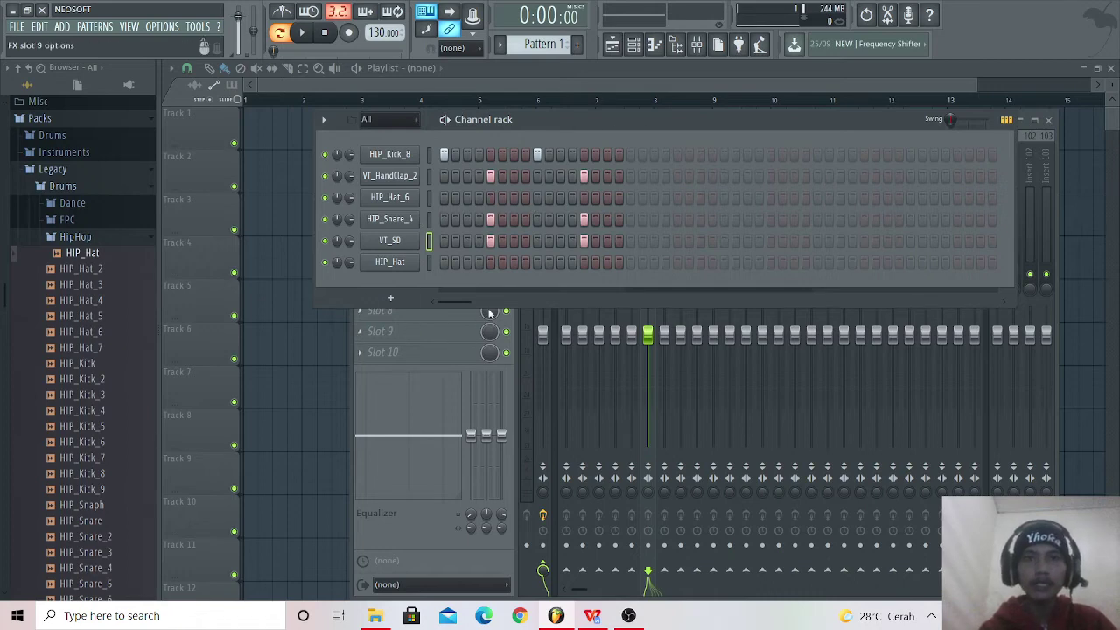
Step: Fill the HIP_Hat_6 and HIP_Hat channels on every second step and play the pattern briefly
{"action": "right_click", "coordinate": [393, 204]}
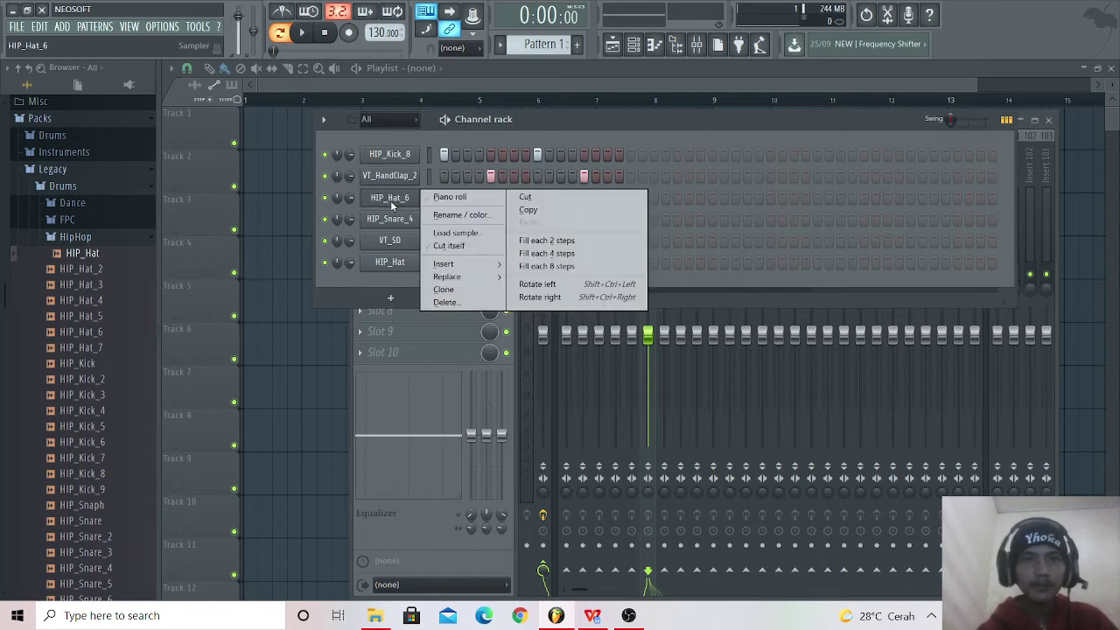
{"action": "left_click", "coordinate": [535, 254]}
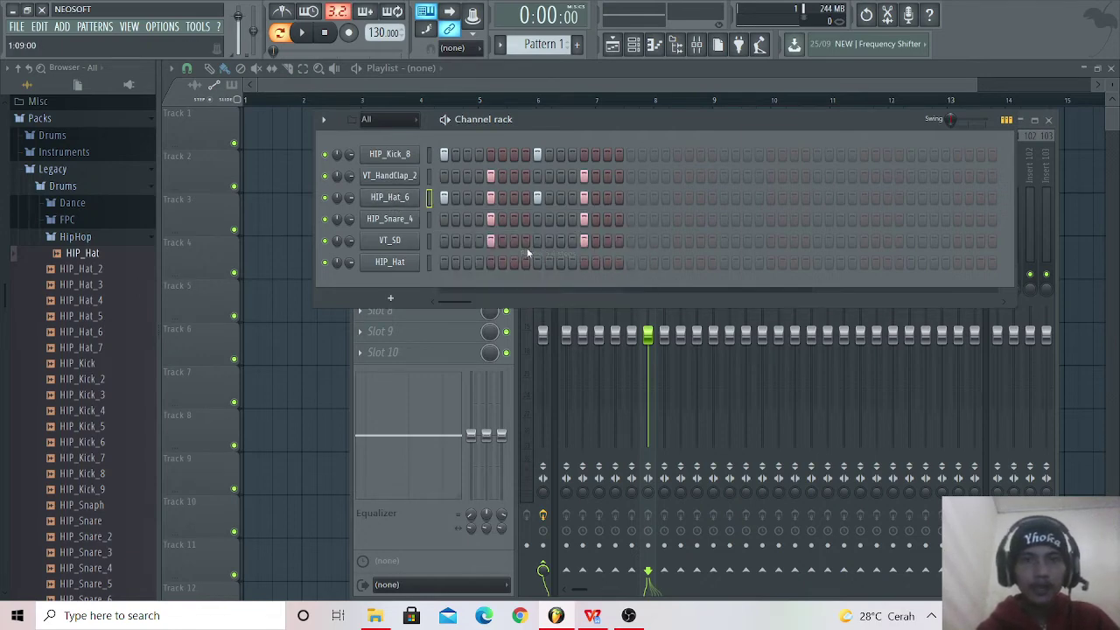
{"action": "right_click", "coordinate": [400, 200]}
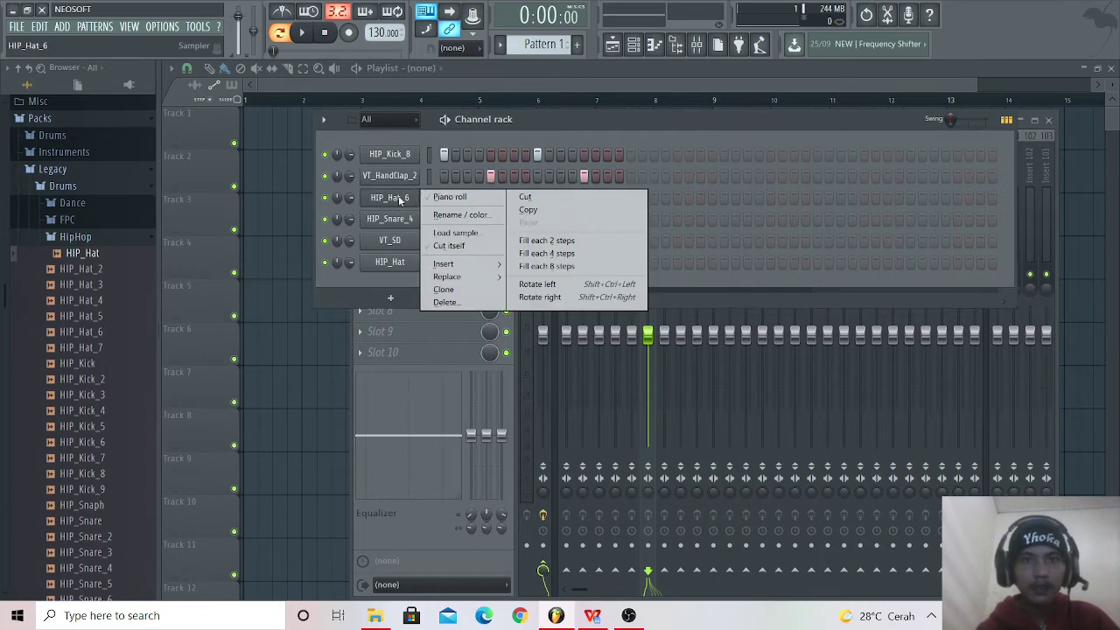
{"action": "left_click", "coordinate": [531, 240]}
{"action": "right_click", "coordinate": [408, 264]}
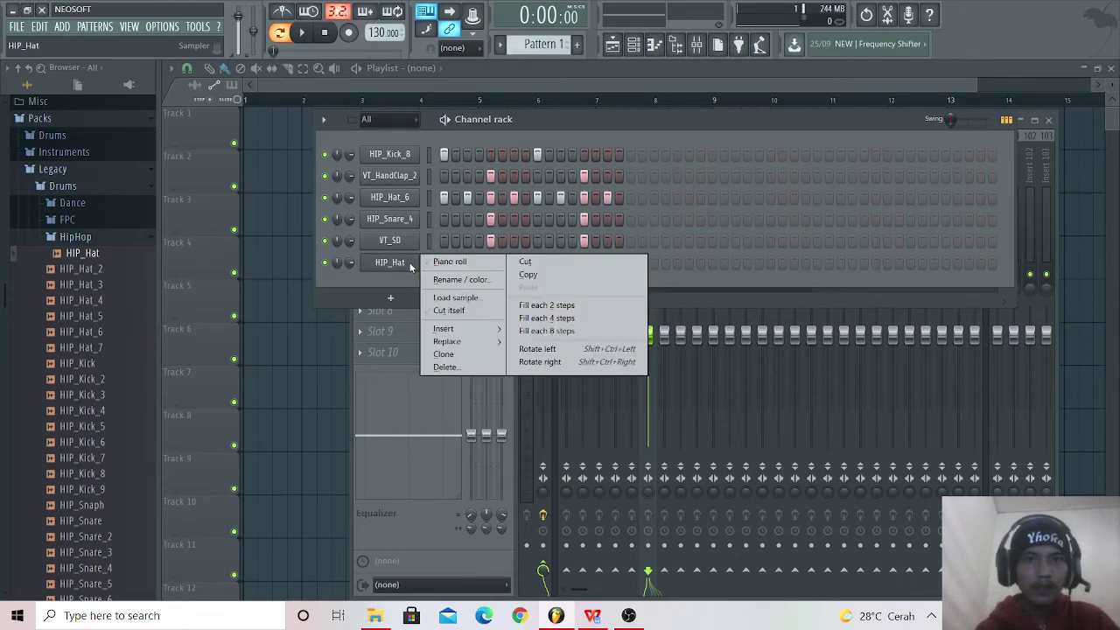
{"action": "left_click", "coordinate": [537, 306]}
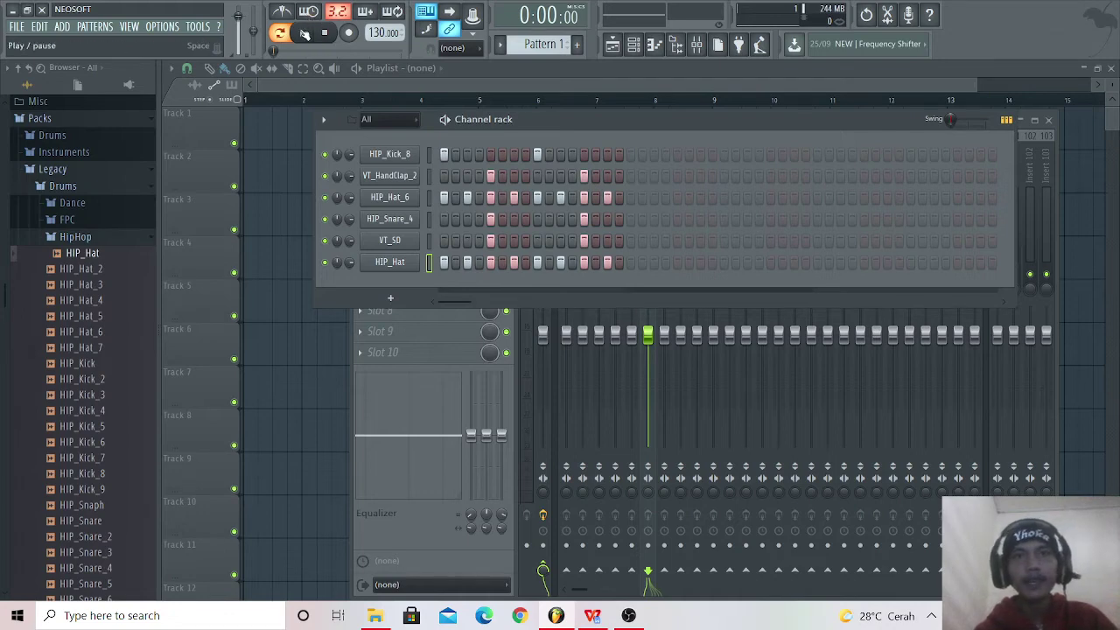
{"action": "left_click", "coordinate": [305, 34]}
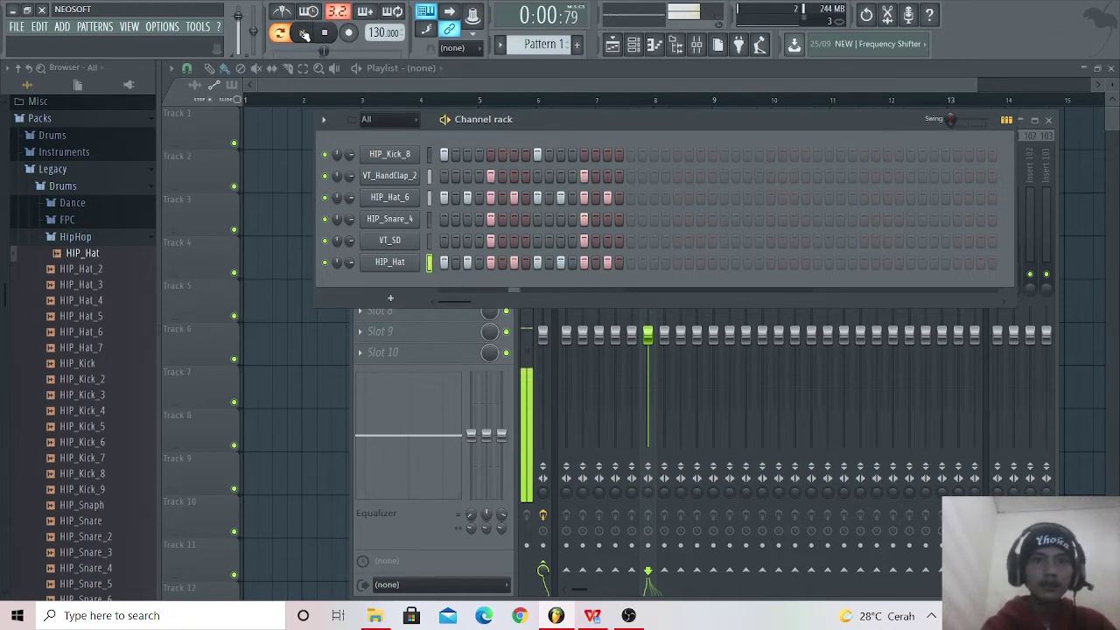
{"action": "left_click", "coordinate": [304, 33]}
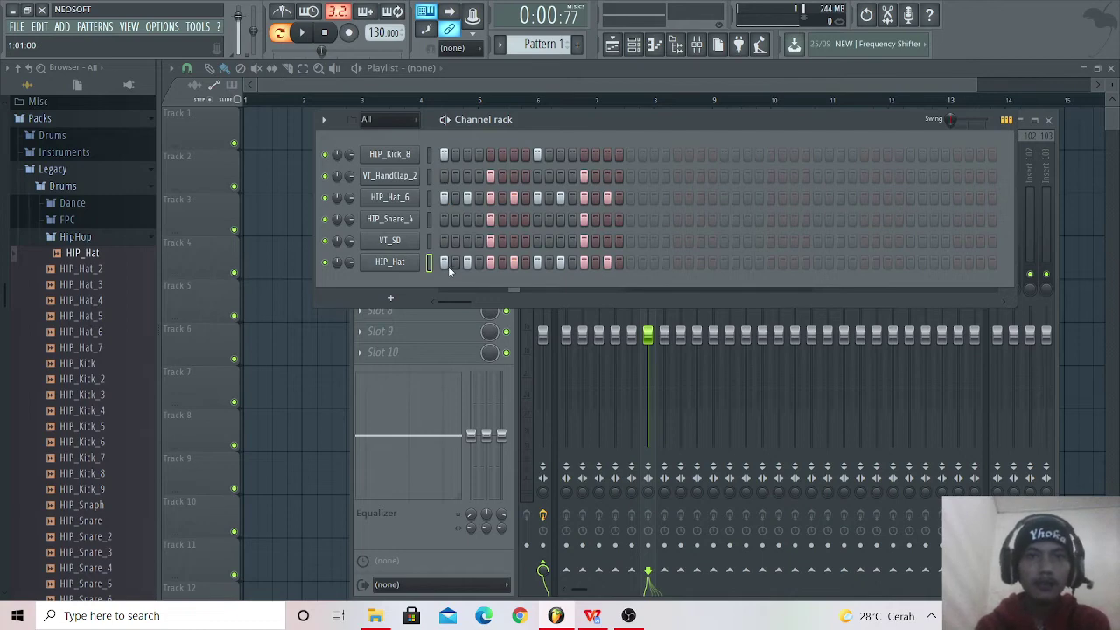
Step: Lower the tempo to 85 BPM and play the pattern to hear it at that speed
{"action": "left_click_drag", "start_coordinate": [383, 33], "coordinate": [384, 95]}
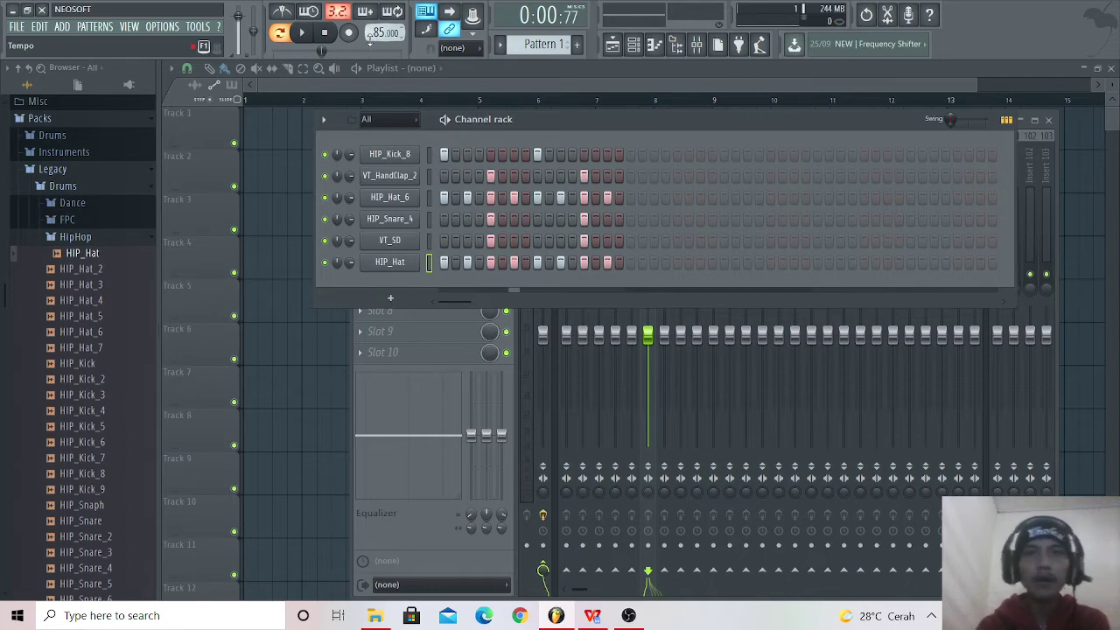
{"action": "key", "text": "space"}
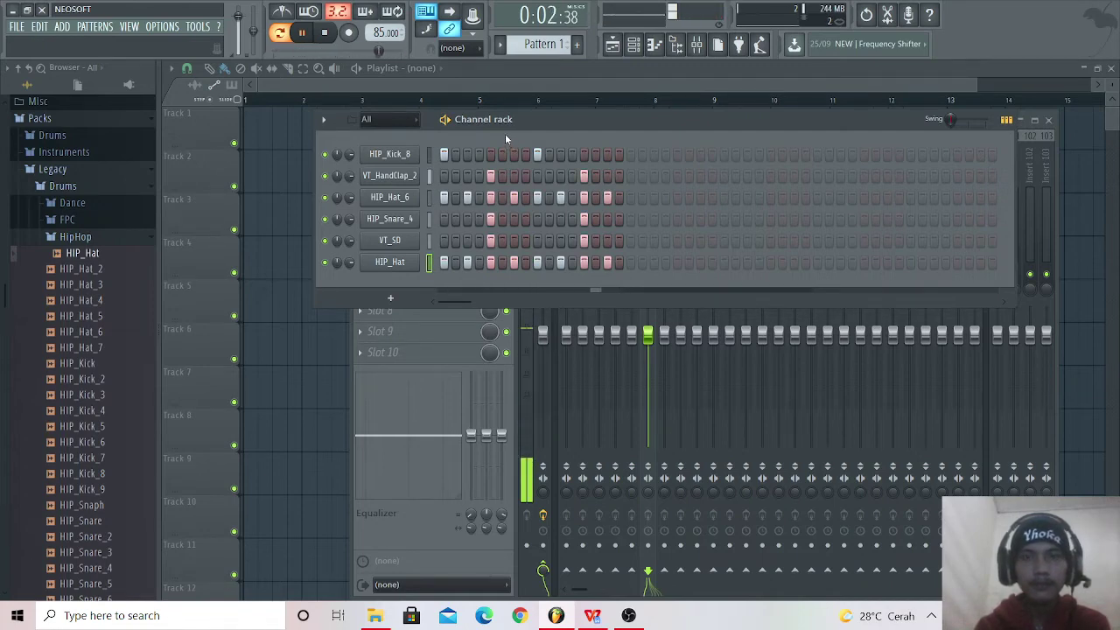
{"action": "key", "text": "space"}
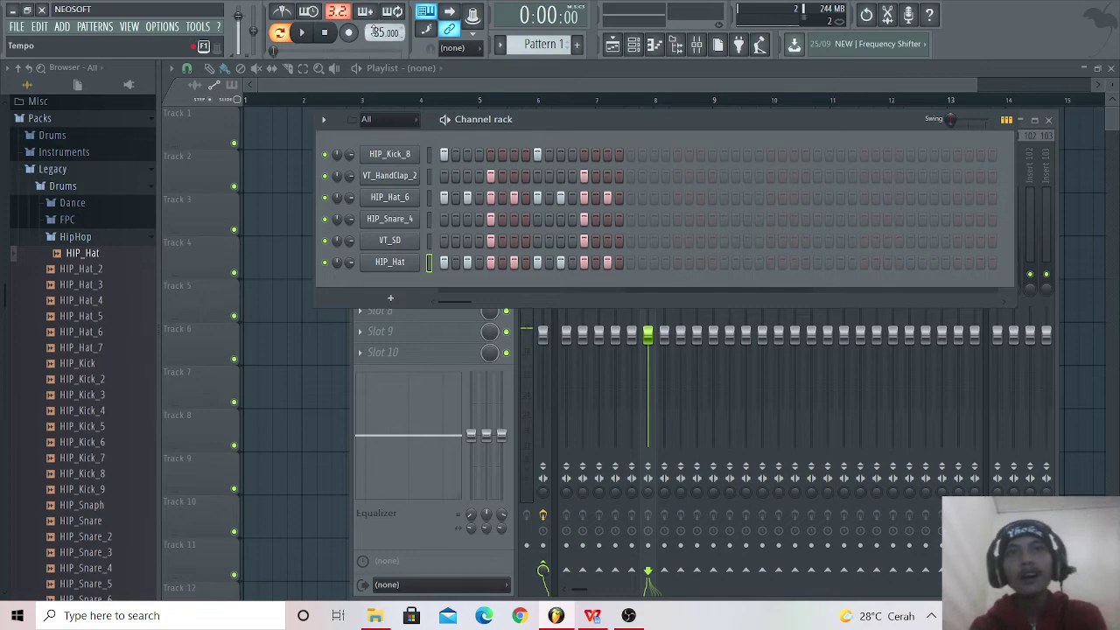
Step: Raise the tempo to 180 BPM and play the pattern briefly
{"action": "mouse_move", "coordinate": [376, 33]}
{"action": "left_mouse_down"}
{"action": "mouse_move", "coordinate": [377, 67]}
{"action": "mouse_move", "coordinate": [378, 24]}
{"action": "left_mouse_up"}
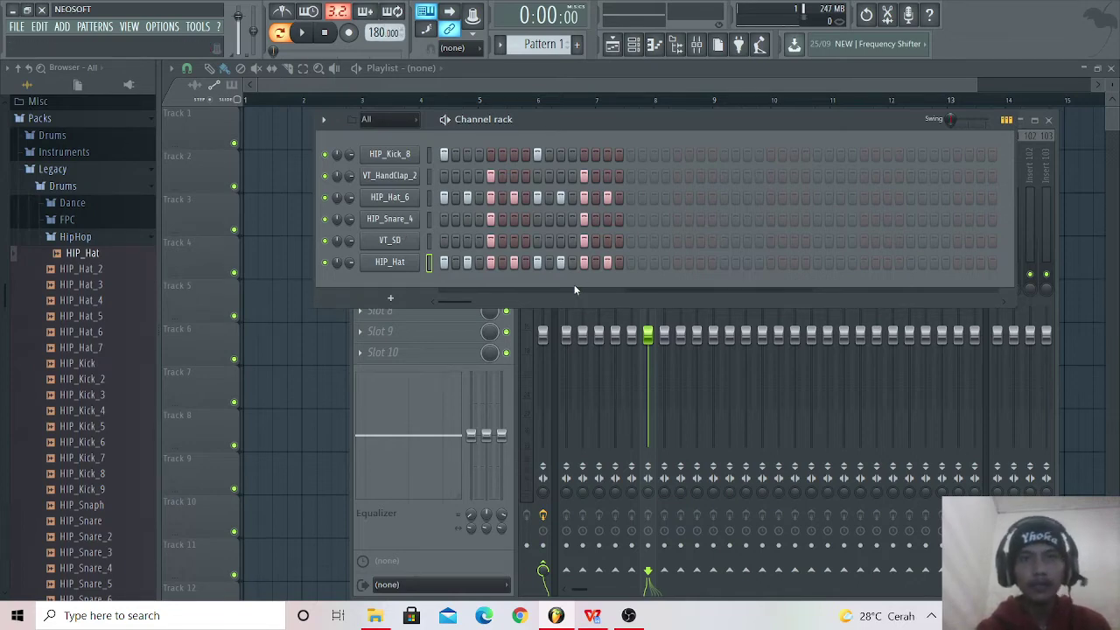
{"action": "key", "text": "space"}
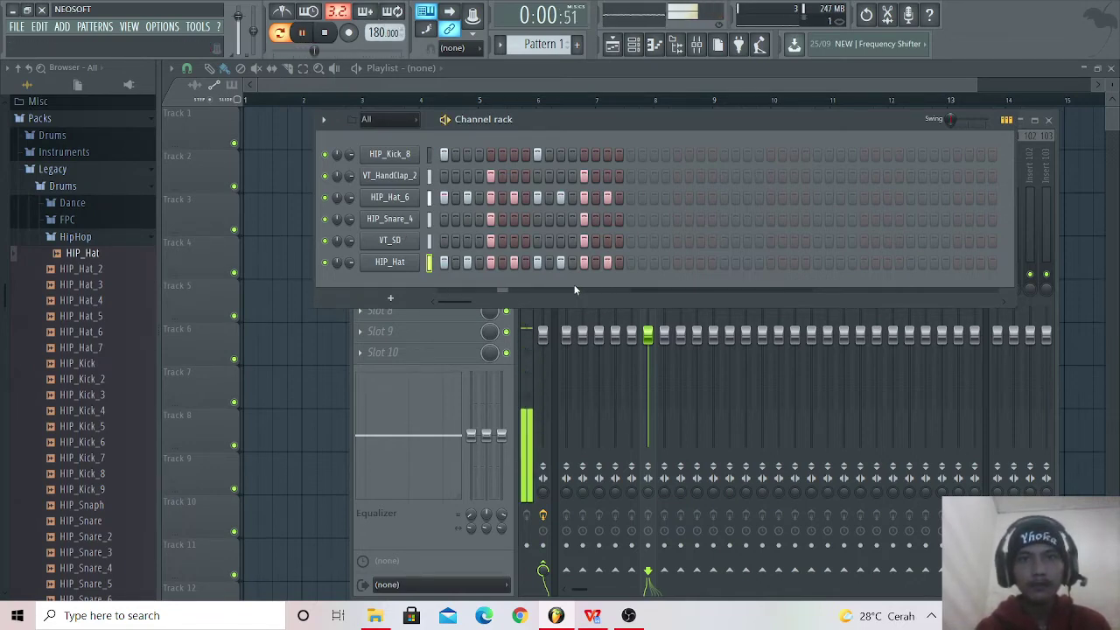
{"action": "key", "text": "space"}
Step: Clear all active steps in the Channel rack except the first step of HIP_Kick_8
{"action": "left_click_drag", "start_coordinate": [478, 174], "coordinate": [629, 177]}
{"action": "left_click_drag", "start_coordinate": [477, 223], "coordinate": [630, 218]}
{"action": "left_click_drag", "start_coordinate": [477, 241], "coordinate": [623, 234]}
{"action": "left_click_drag", "start_coordinate": [441, 267], "coordinate": [679, 288]}
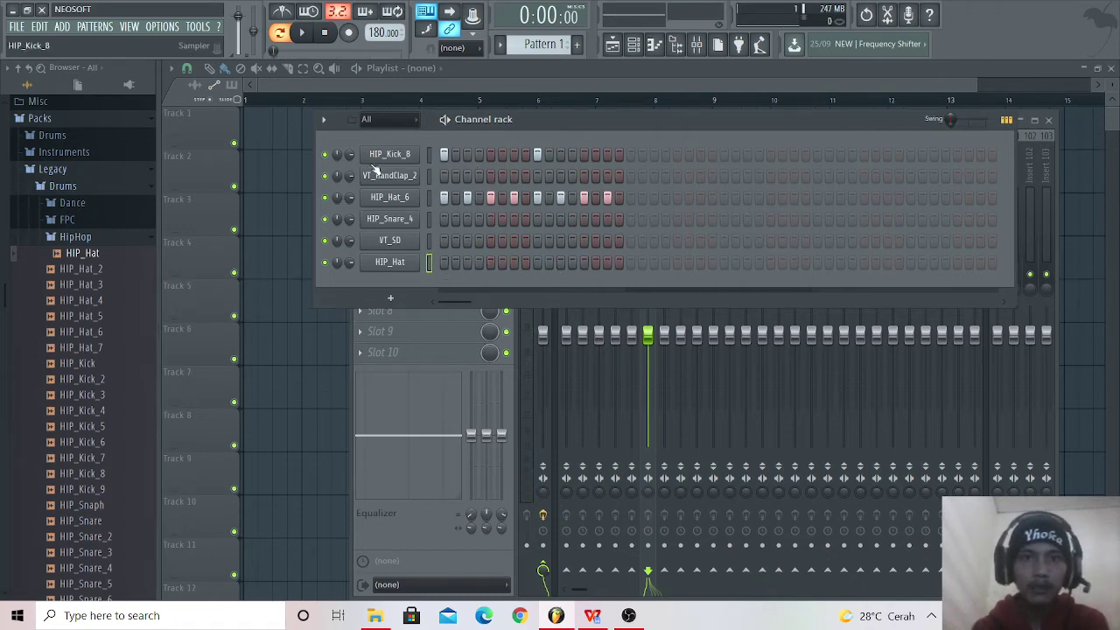
{"action": "left_click_drag", "start_coordinate": [444, 197], "coordinate": [538, 197]}
{"action": "left_click", "coordinate": [536, 156]}
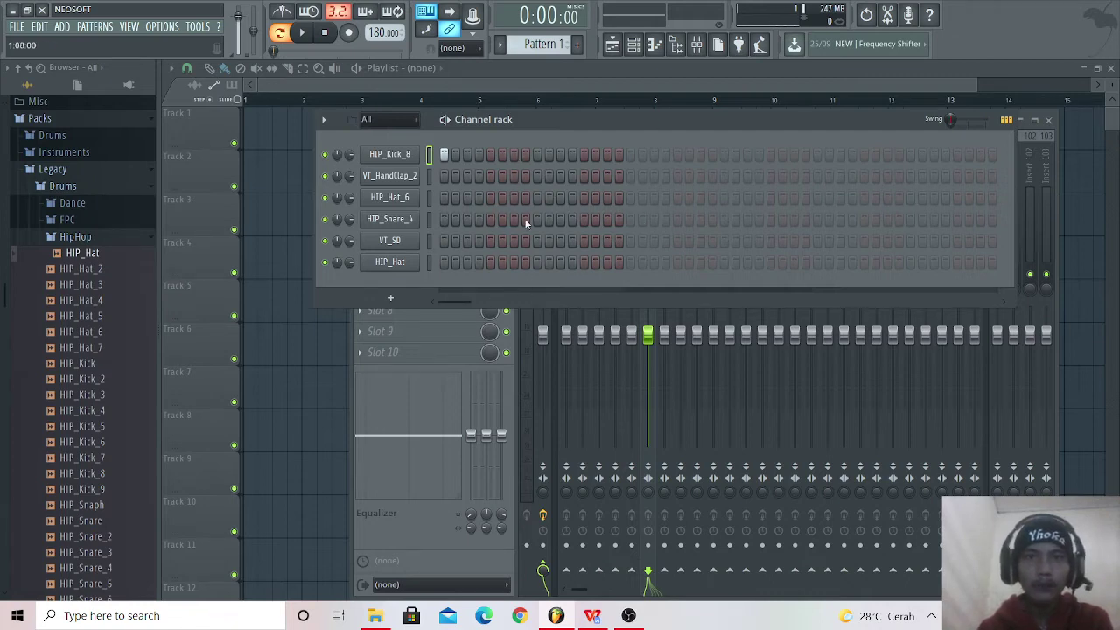
Step: Place VT_HandClap_2 and HIP_Snare_4 on steps 9 and 25 and a second HIP_Kick_8 hit on step 17
{"action": "left_click", "coordinate": [539, 177]}
{"action": "left_click", "coordinate": [536, 219]}
{"action": "left_click", "coordinate": [630, 155]}
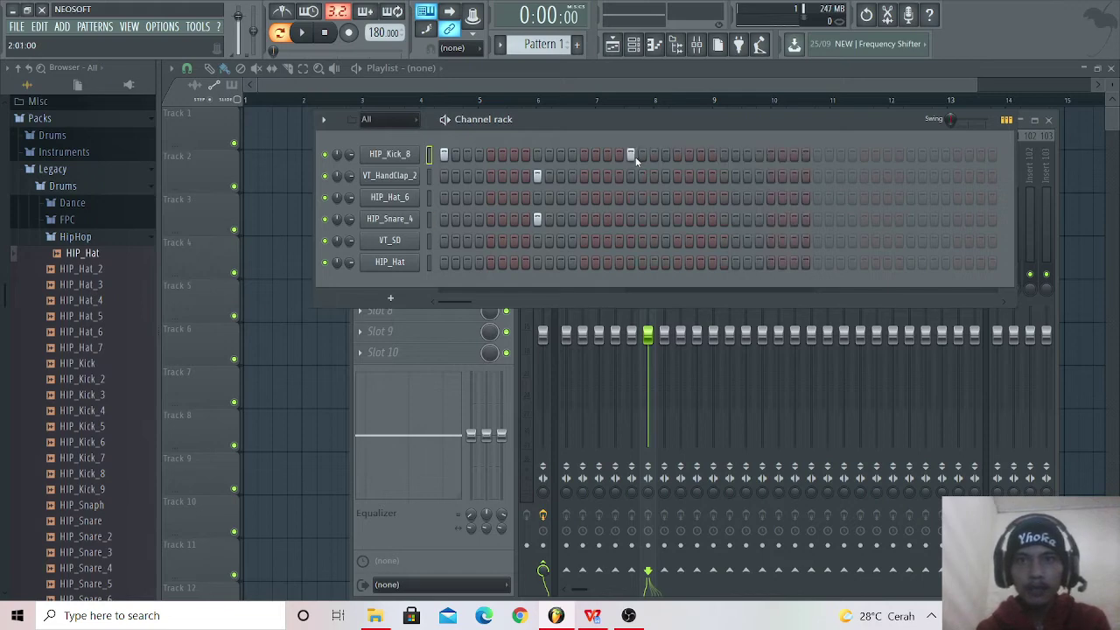
{"action": "left_click", "coordinate": [723, 176]}
{"action": "left_click", "coordinate": [723, 219]}
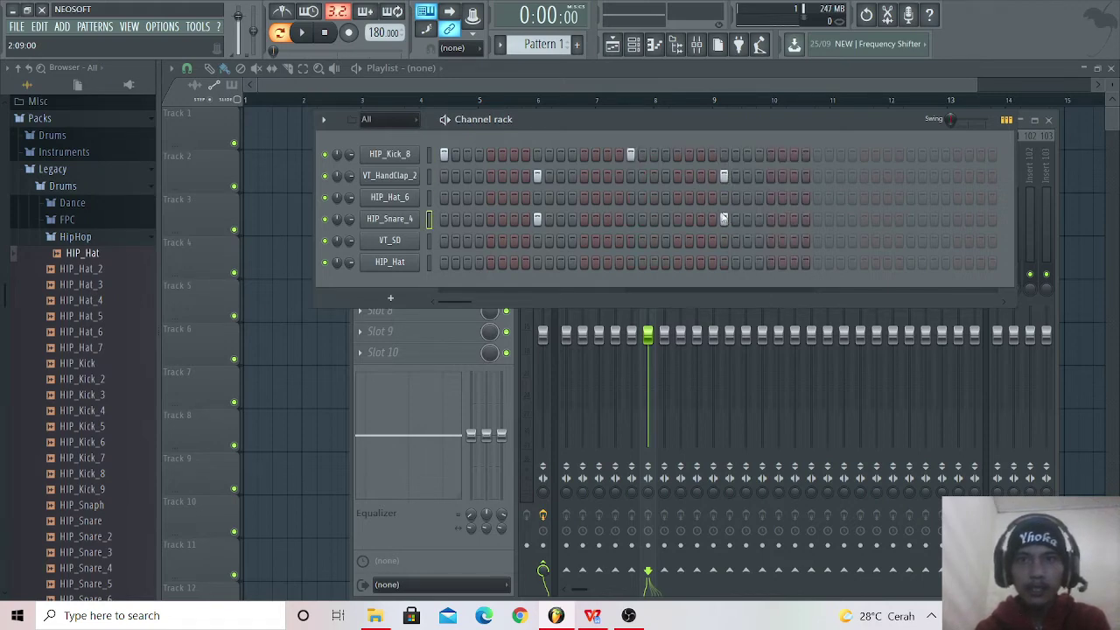
Step: Fill HIP_Hat_6 and HIP_Hat on every fourth step and activate steps 9 and 25 of VT_SD
{"action": "right_click", "coordinate": [398, 199]}
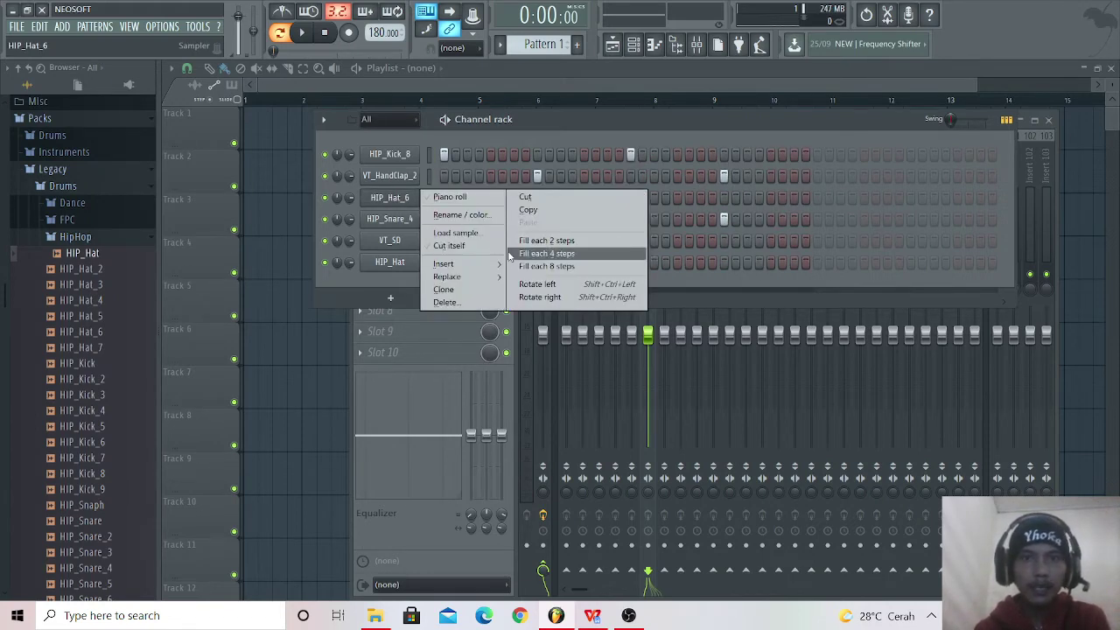
{"action": "left_click", "coordinate": [523, 254]}
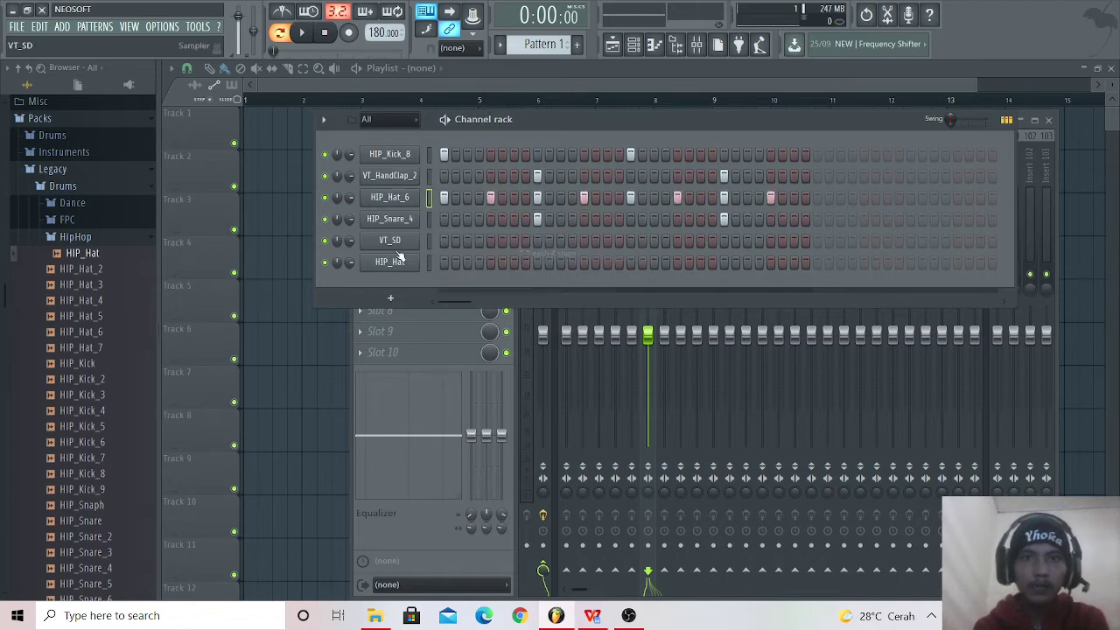
{"action": "left_click", "coordinate": [537, 240]}
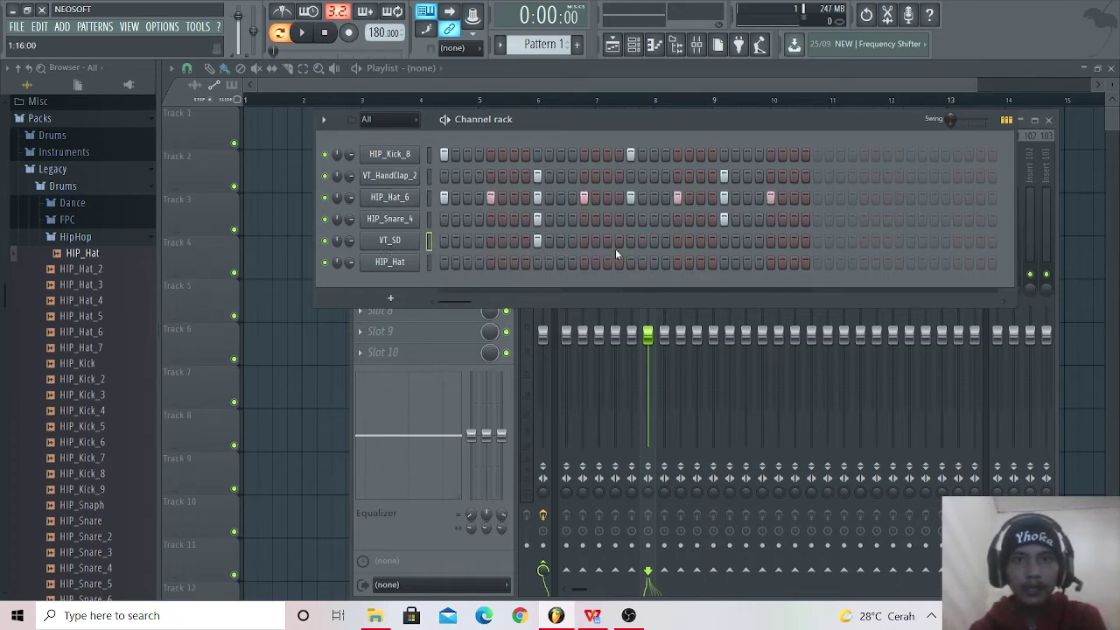
{"action": "left_click", "coordinate": [724, 241]}
{"action": "right_click", "coordinate": [386, 270]}
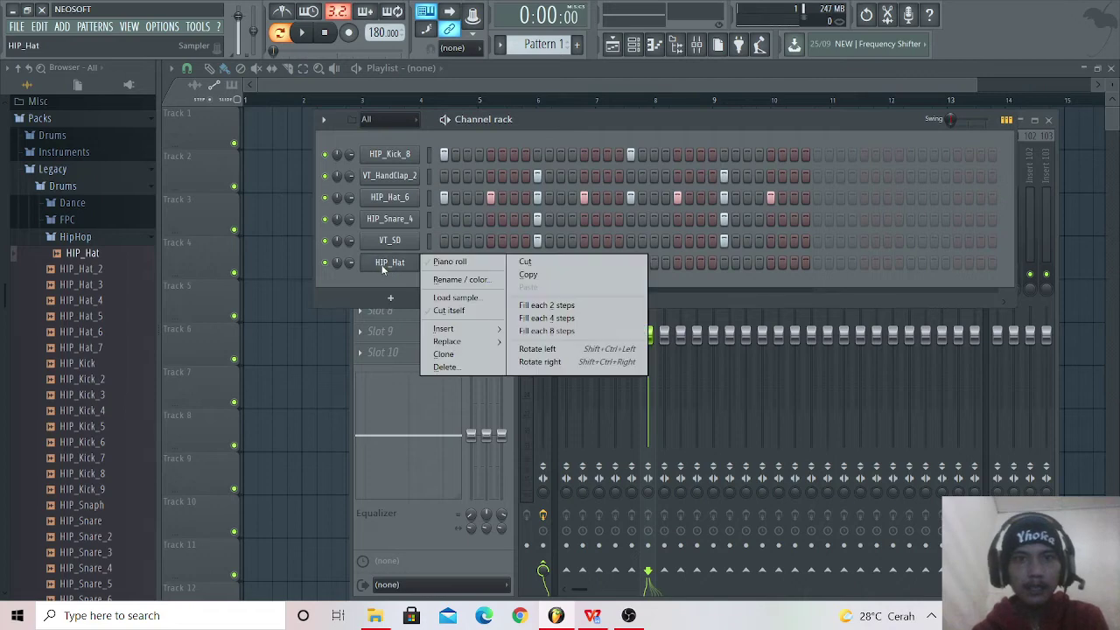
{"action": "left_click", "coordinate": [580, 321]}
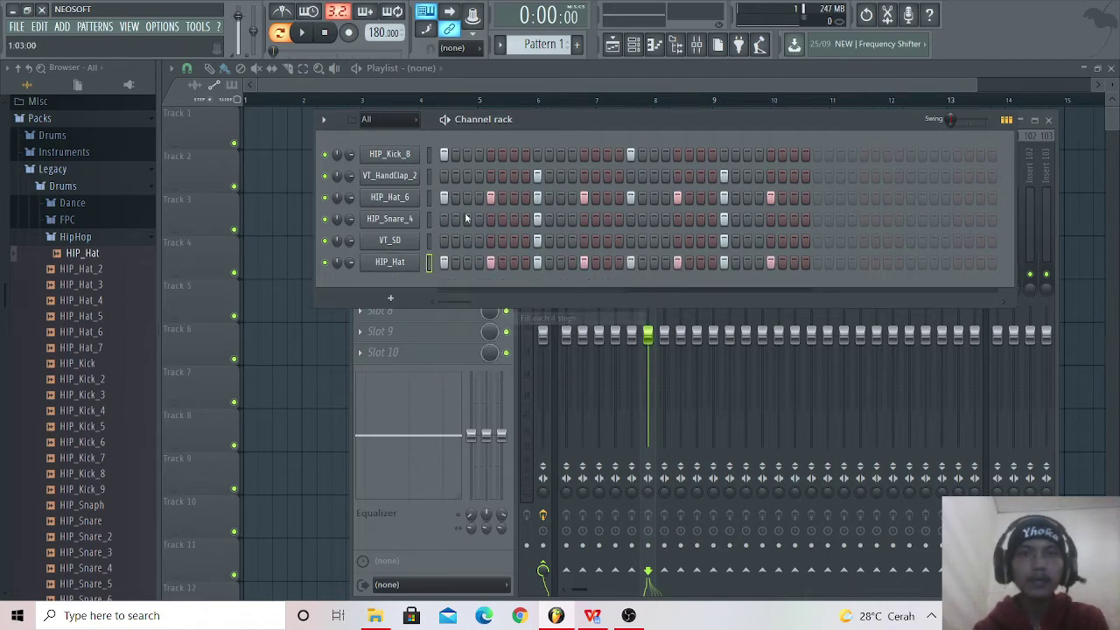
Step: Play the pattern briefly at 180 BPM and collapse the HipHop folder in the Browser
{"action": "left_click", "coordinate": [307, 40]}
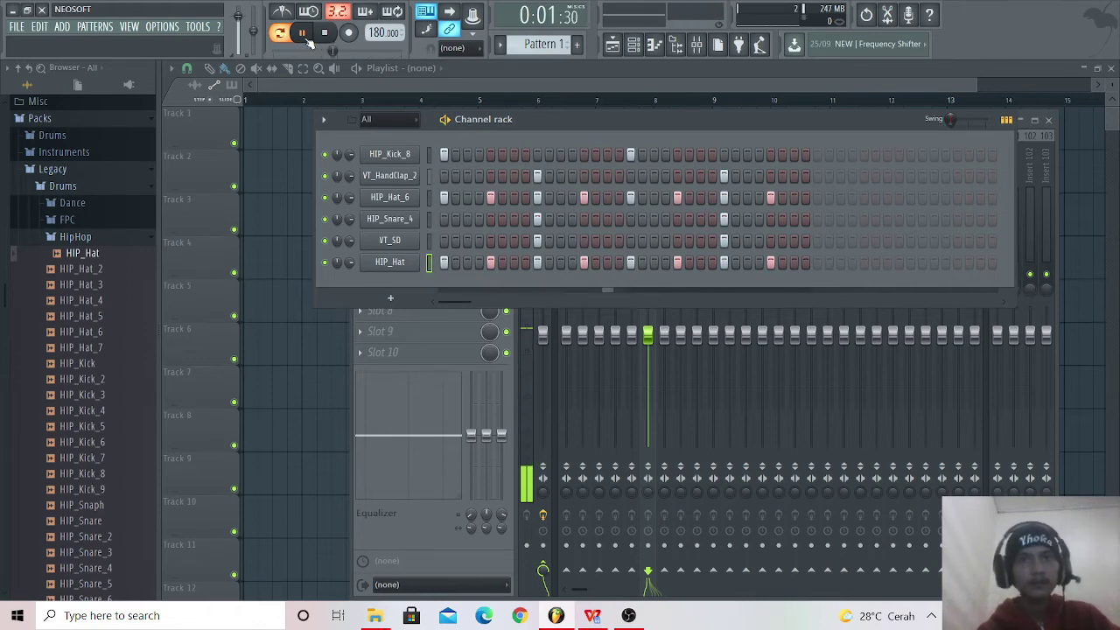
{"action": "left_click", "coordinate": [324, 33]}
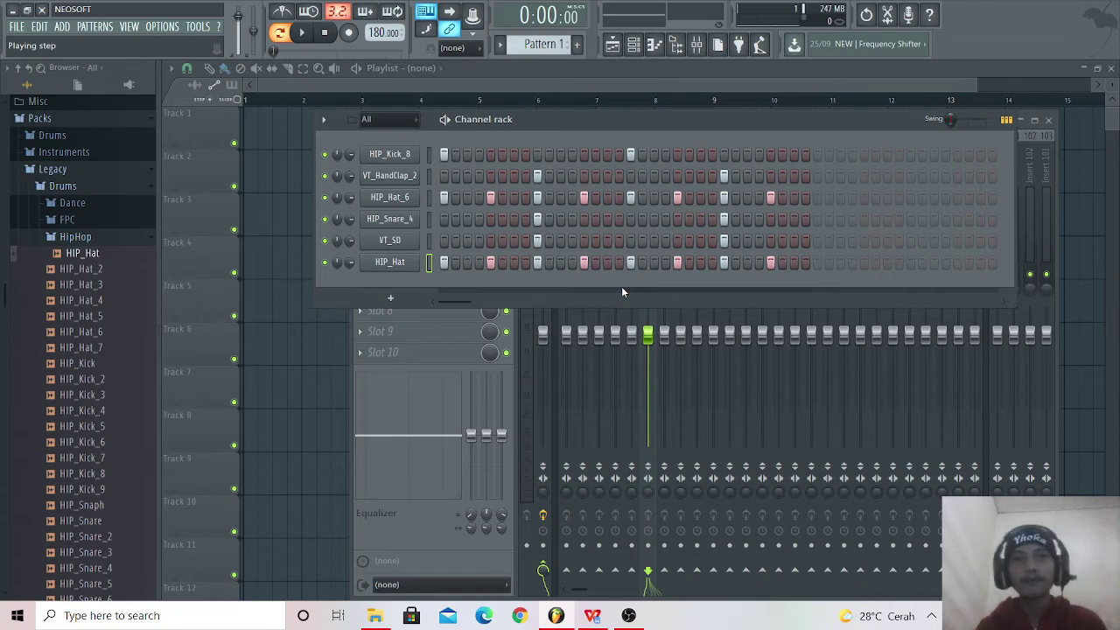
{"action": "left_click", "coordinate": [73, 240]}
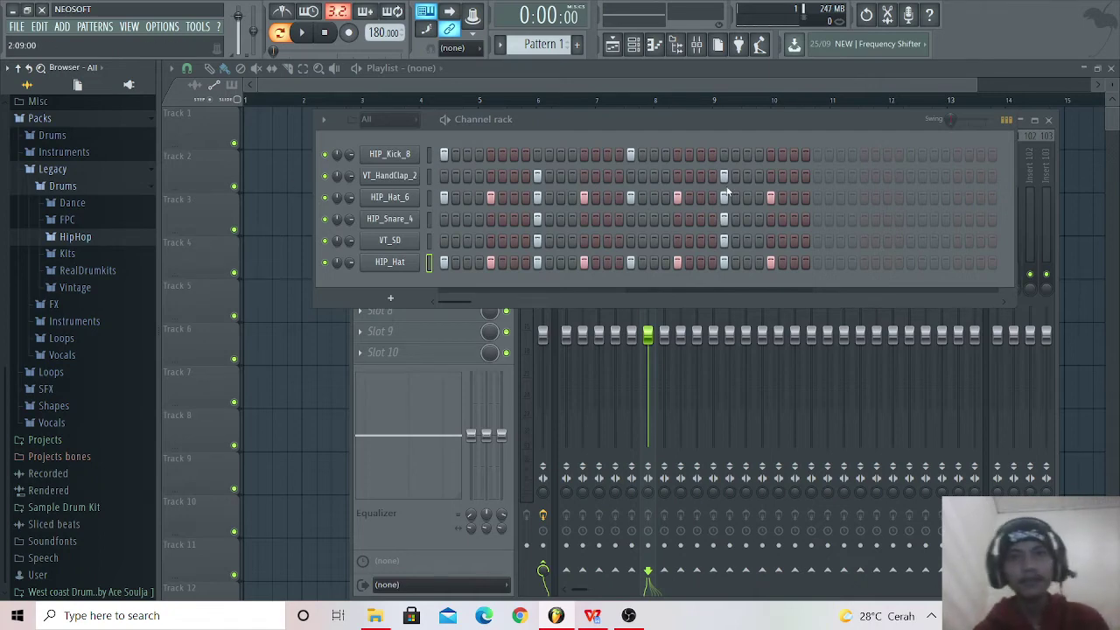
Step: Move the second HIP_Kick_8 hit from step 17 to step 21 and play the pattern
{"action": "right_click", "coordinate": [631, 154]}
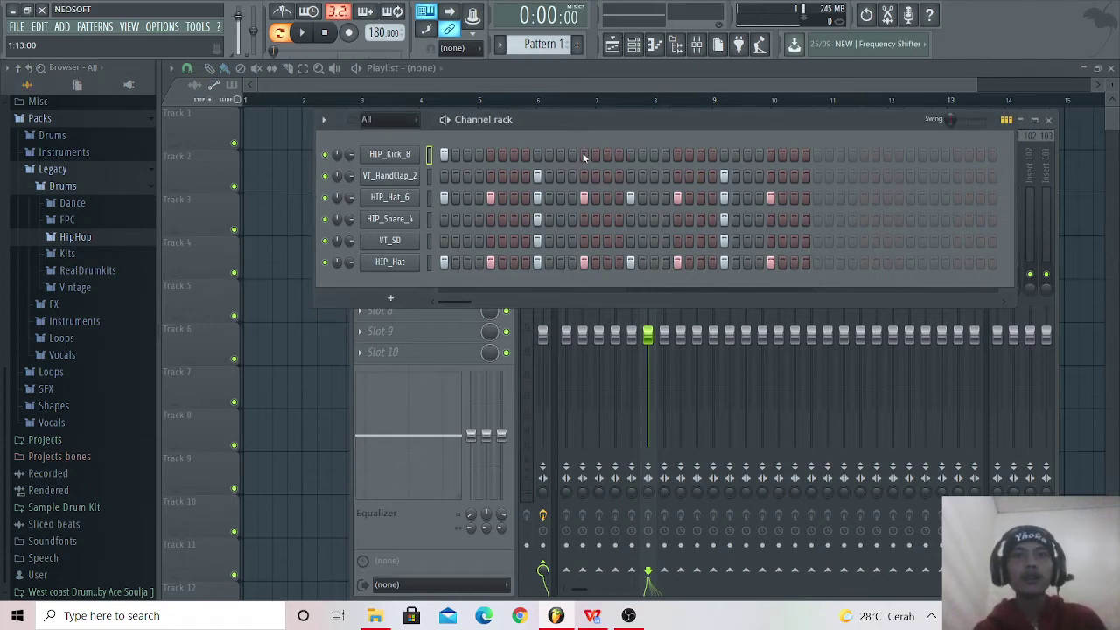
{"action": "left_click", "coordinate": [677, 155]}
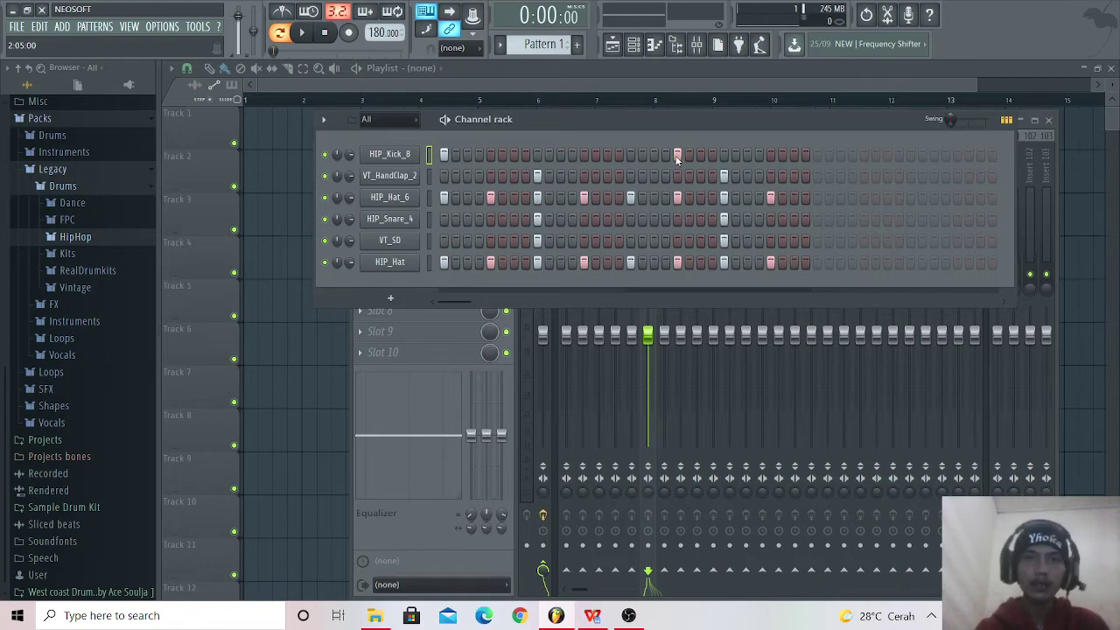
{"action": "key", "text": "space"}
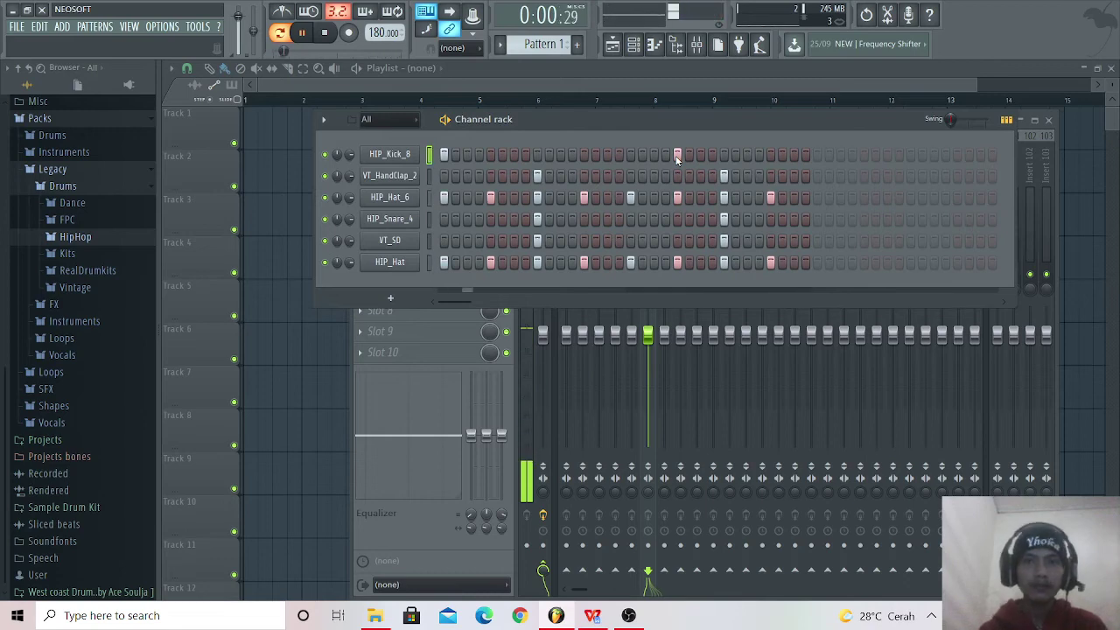
{"action": "key", "text": "space"}
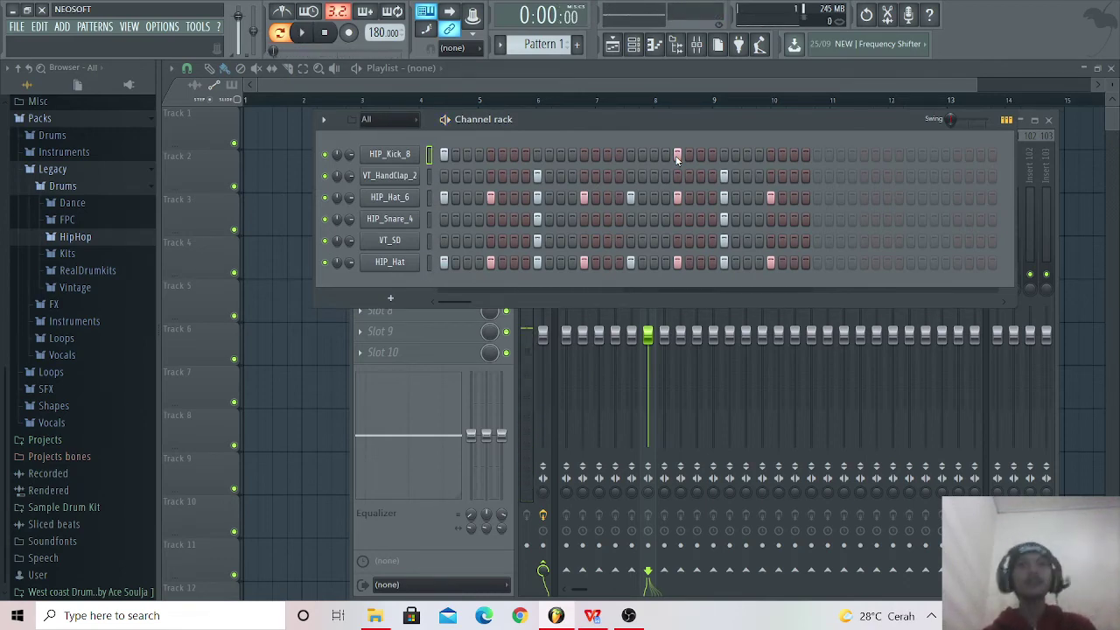
Step: Add HIP_Kick_8 hits on steps 27 and 31, playing the pattern after each addition
{"action": "left_click", "coordinate": [748, 155]}
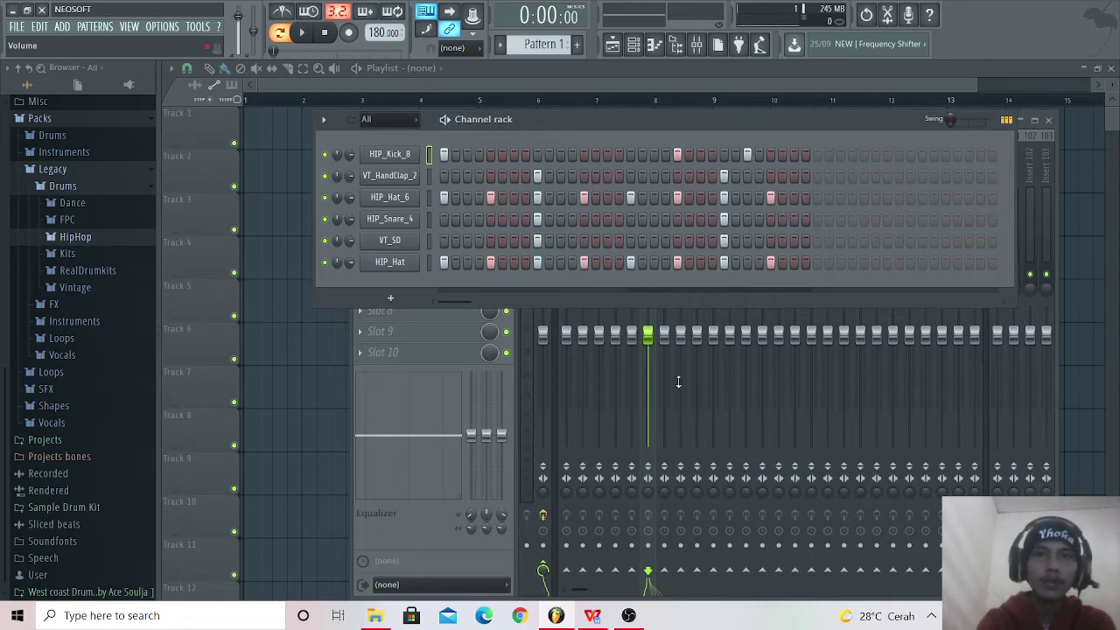
{"action": "key", "text": "space"}
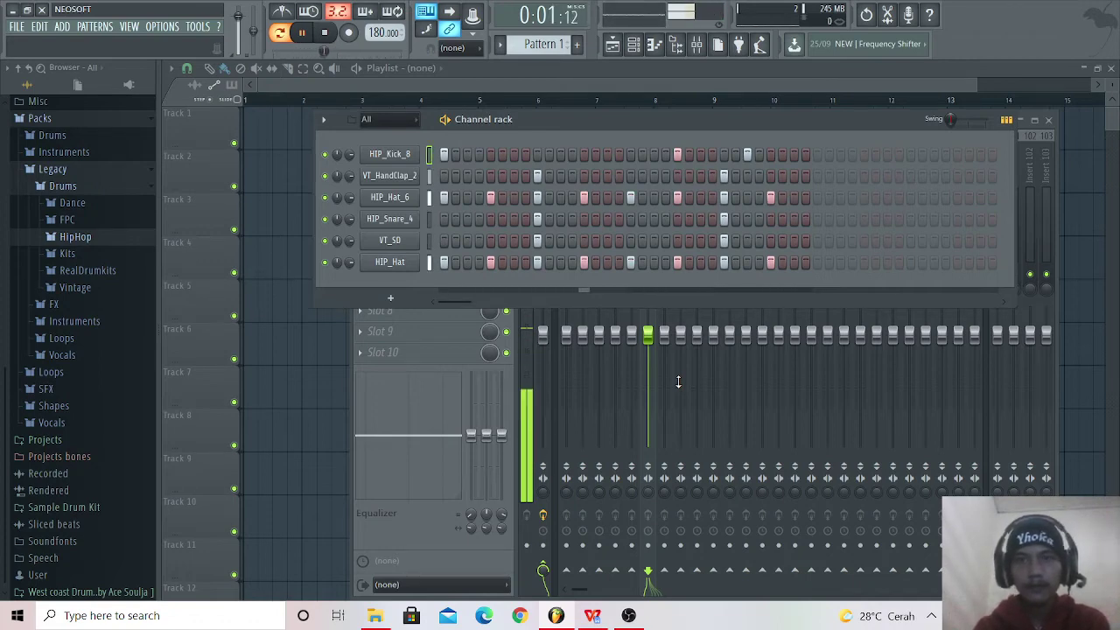
{"action": "key", "text": "space"}
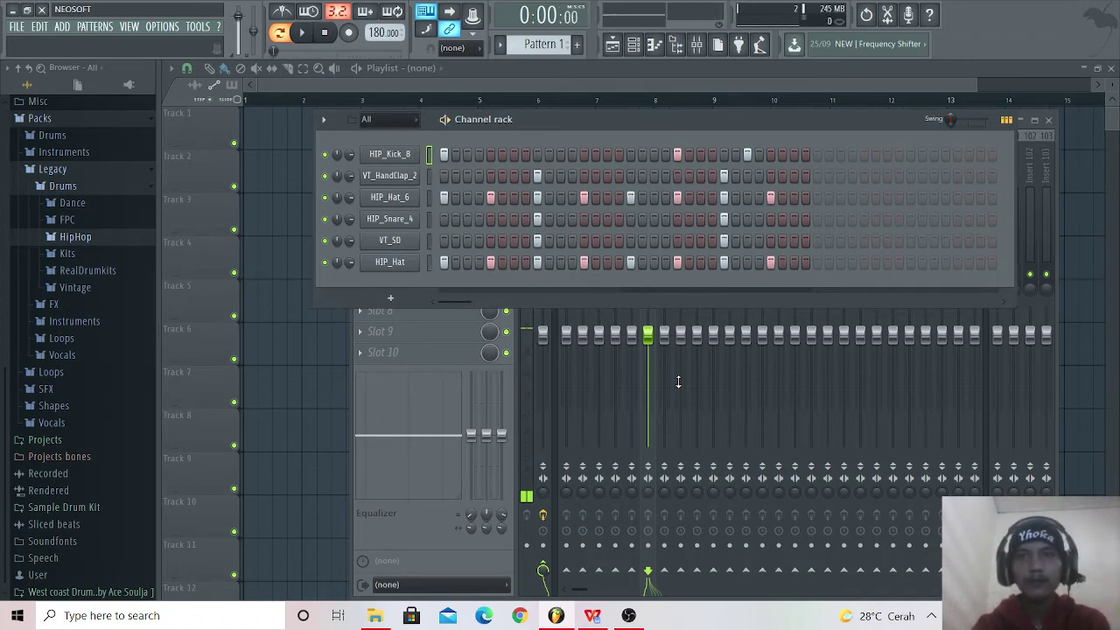
{"action": "left_click", "coordinate": [793, 155]}
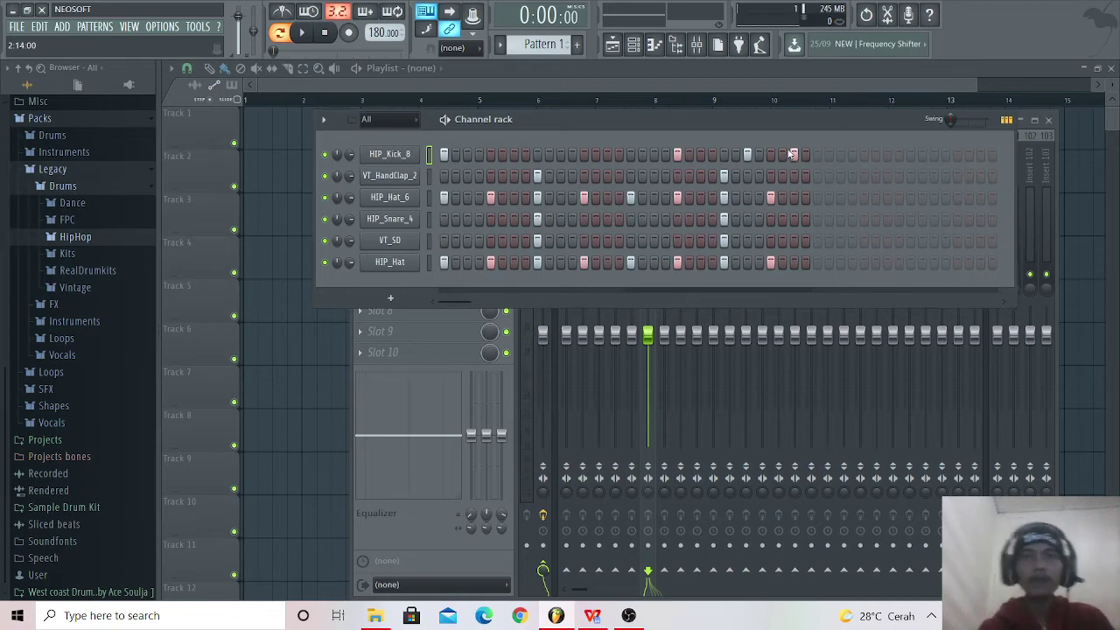
{"action": "key", "text": "space"}
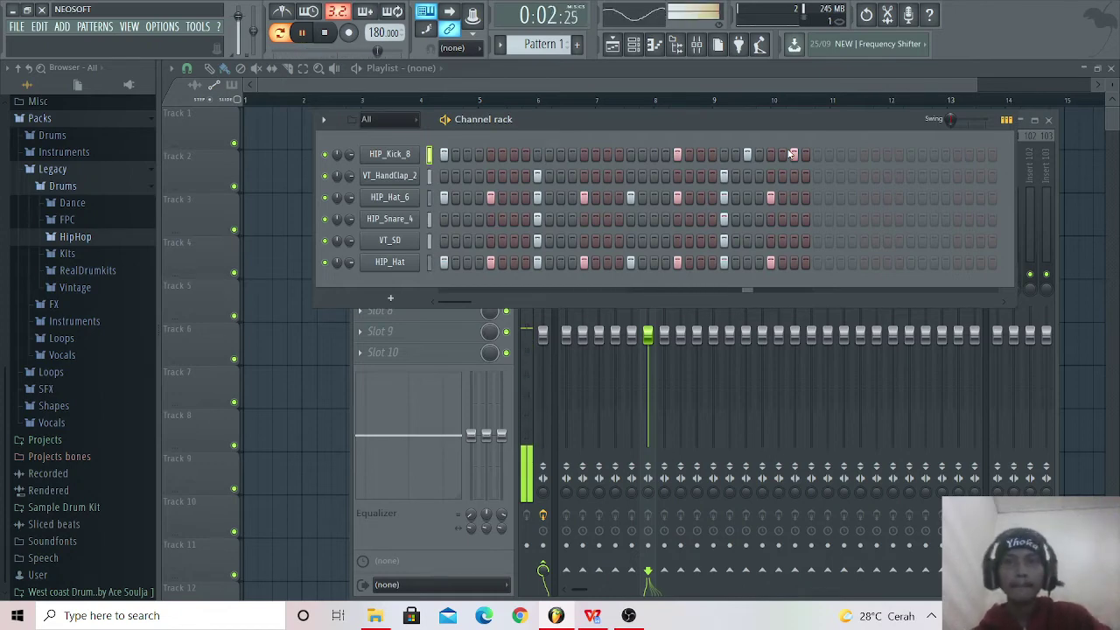
{"action": "key", "text": "space"}
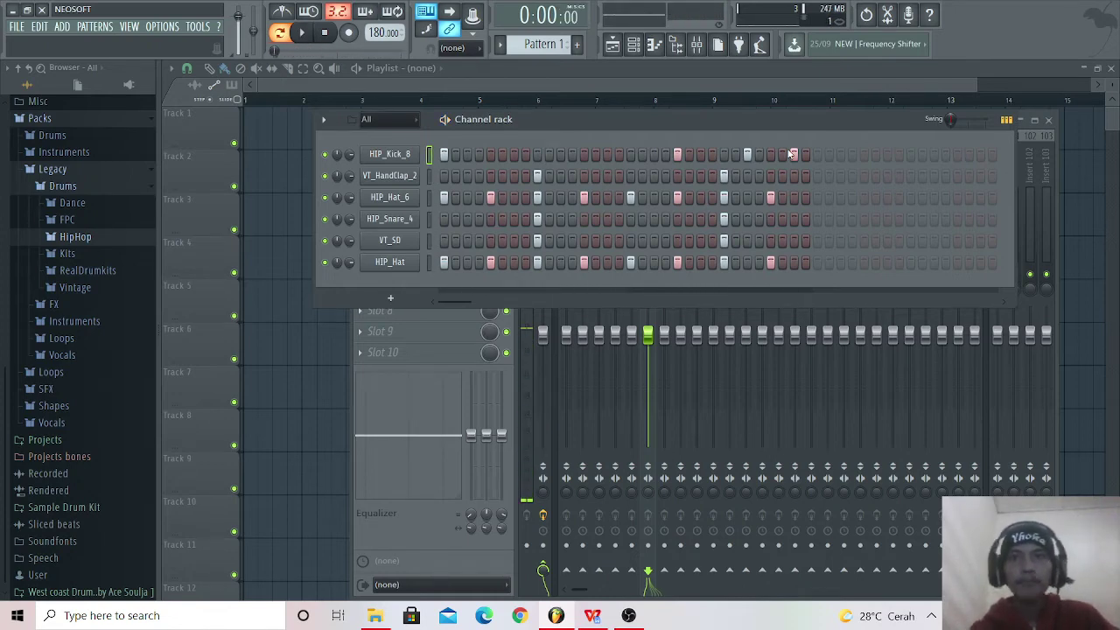
Step: Add HIP_Kick_8 hits on steps 15 and 17, playing the pattern after each addition
{"action": "left_click", "coordinate": [606, 156]}
{"action": "key", "text": "space"}
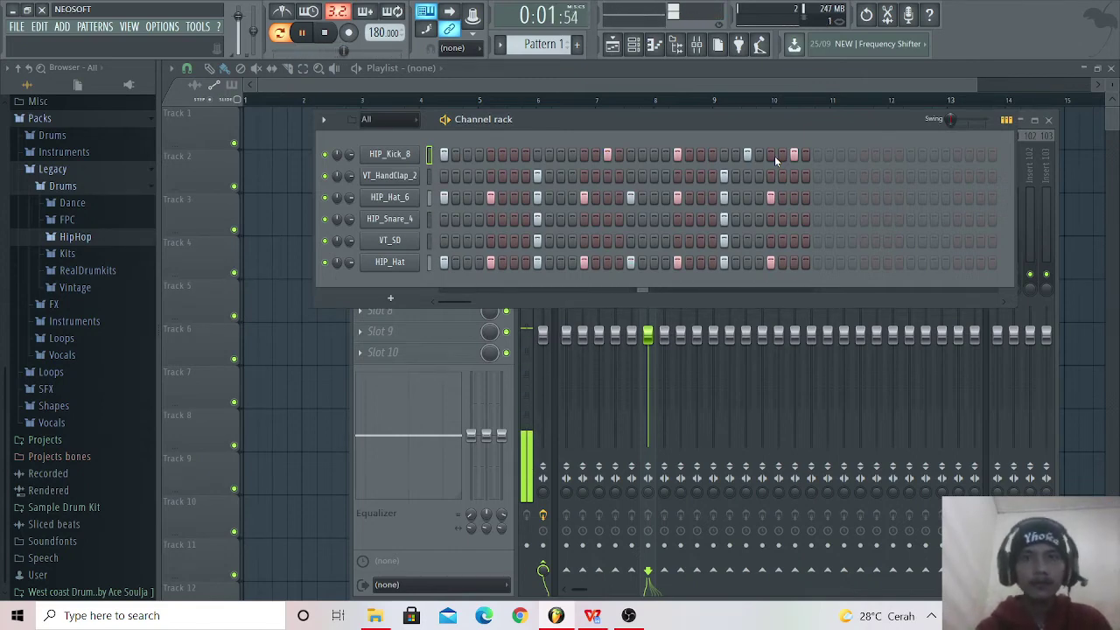
{"action": "key", "text": "space"}
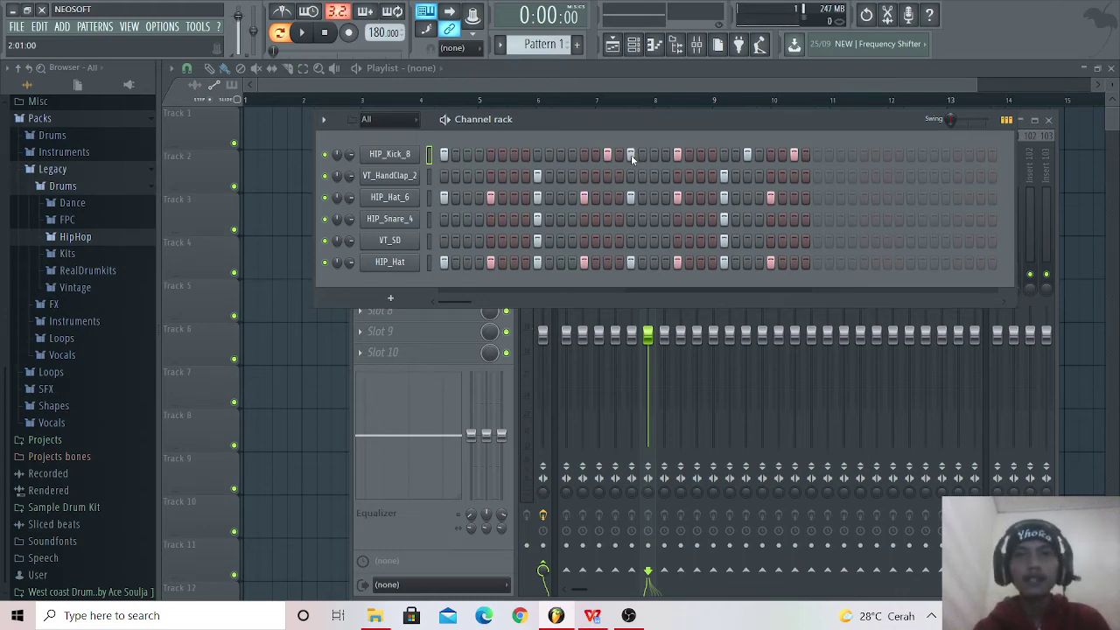
{"action": "key", "text": "space"}
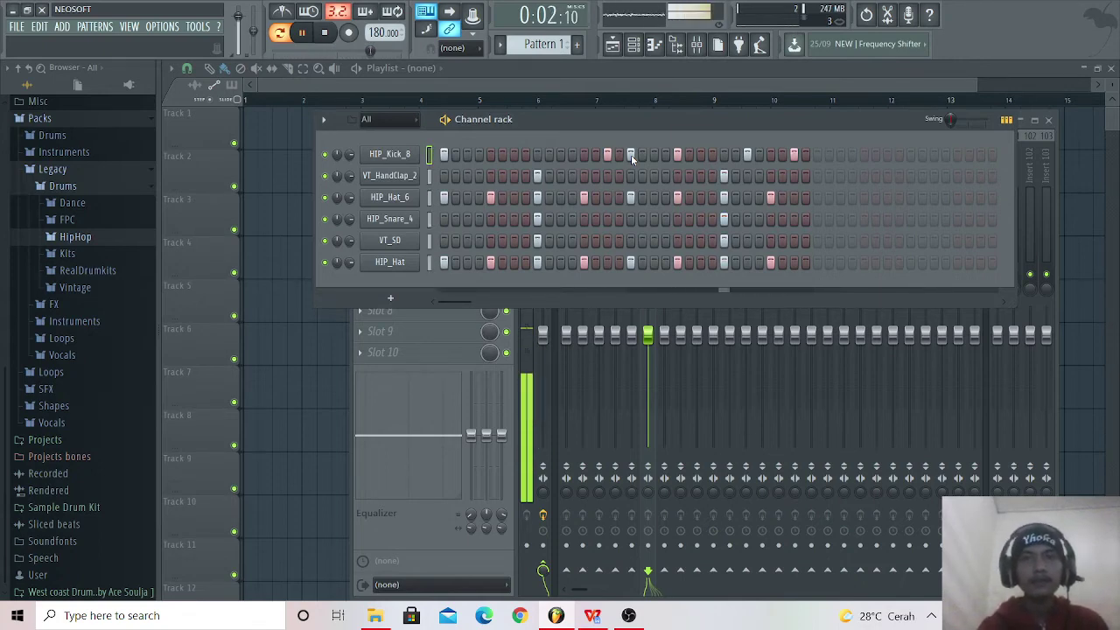
{"action": "key", "text": "space"}
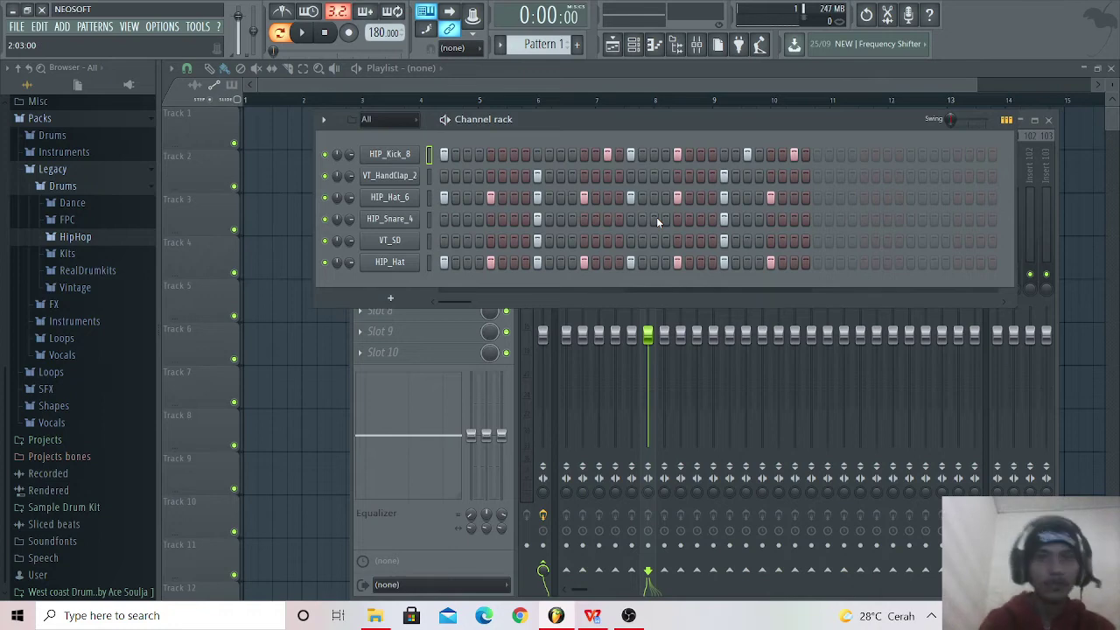
Step: Remove the HIP_Kick_8 hits on steps 27 and 31 and play the pattern
{"action": "left_click", "coordinate": [748, 157]}
{"action": "left_click", "coordinate": [795, 157]}
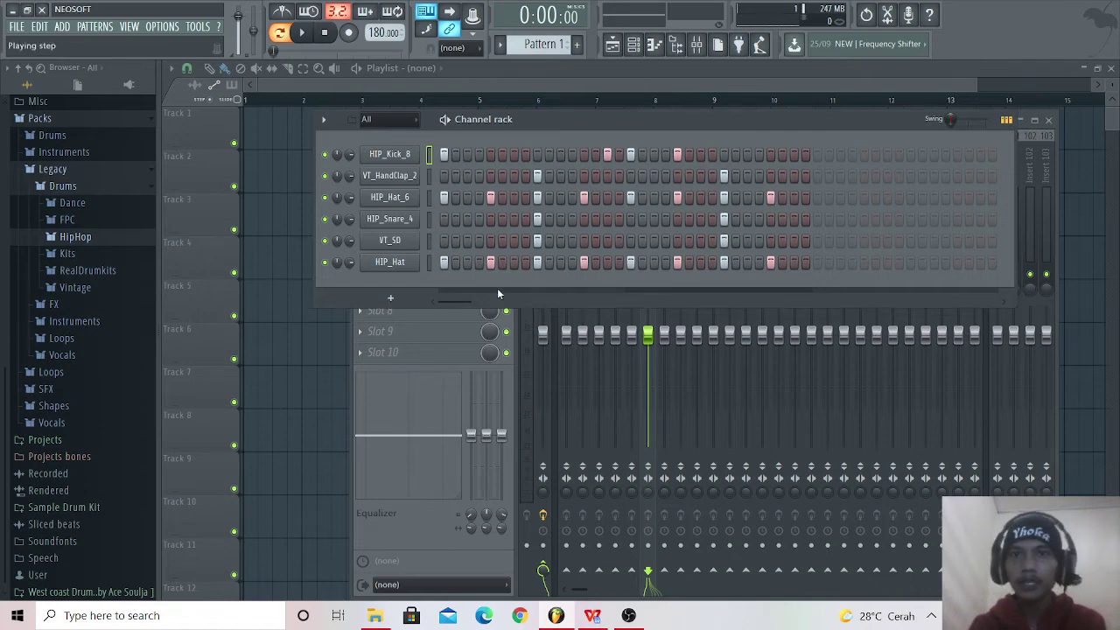
{"action": "left_click", "coordinate": [792, 157]}
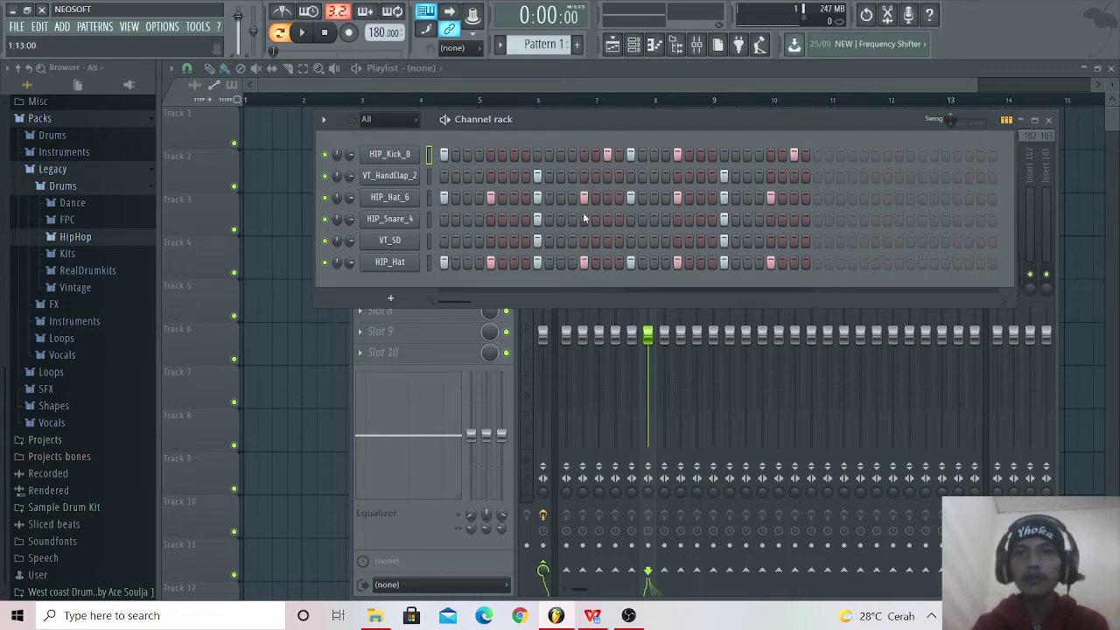
{"action": "left_click", "coordinate": [747, 155]}
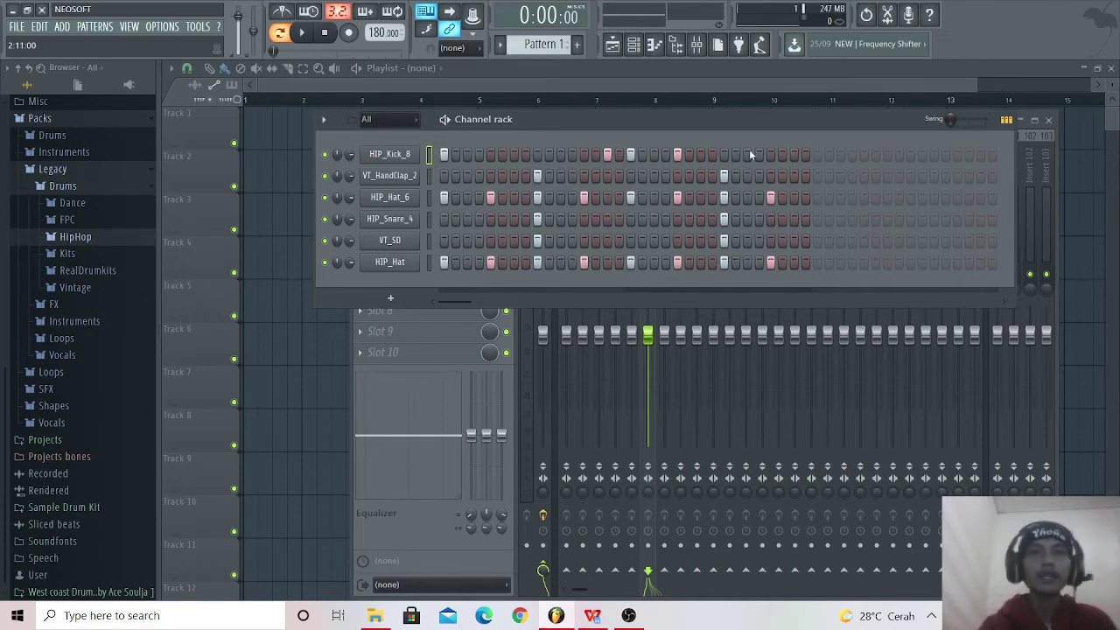
{"action": "key", "text": "space"}
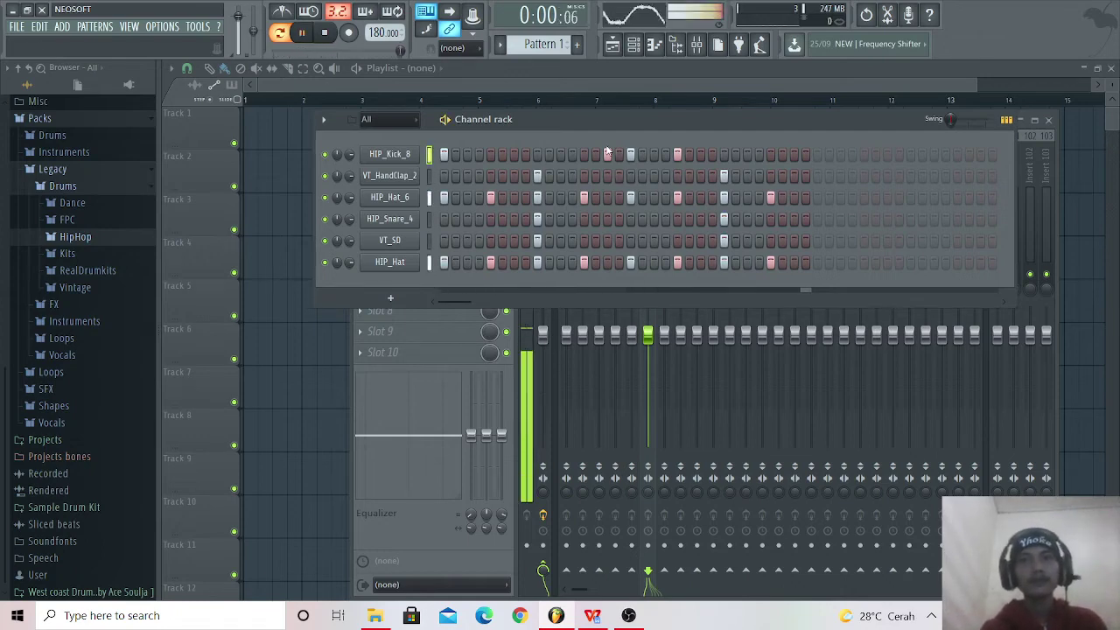
{"action": "key", "text": "space"}
Step: Replace the HIP_Kick_8 hits after step 1 with hits on steps 13, 21 and 29 and play the pattern
{"action": "left_click_drag", "start_coordinate": [605, 155], "coordinate": [683, 152]}
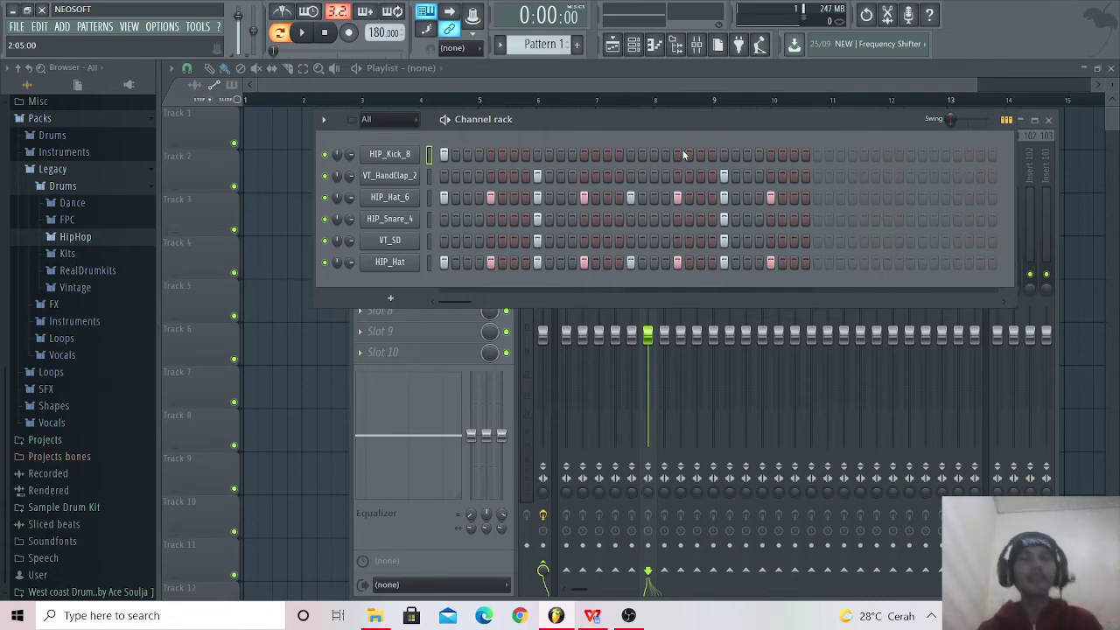
{"action": "left_click", "coordinate": [584, 155]}
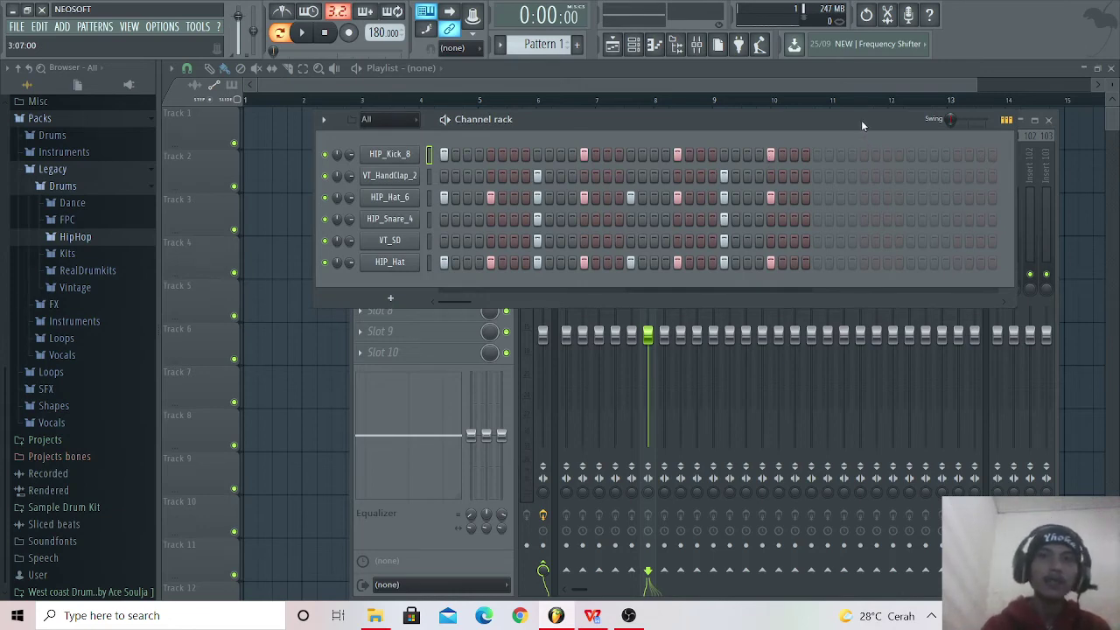
{"action": "key", "text": "space"}
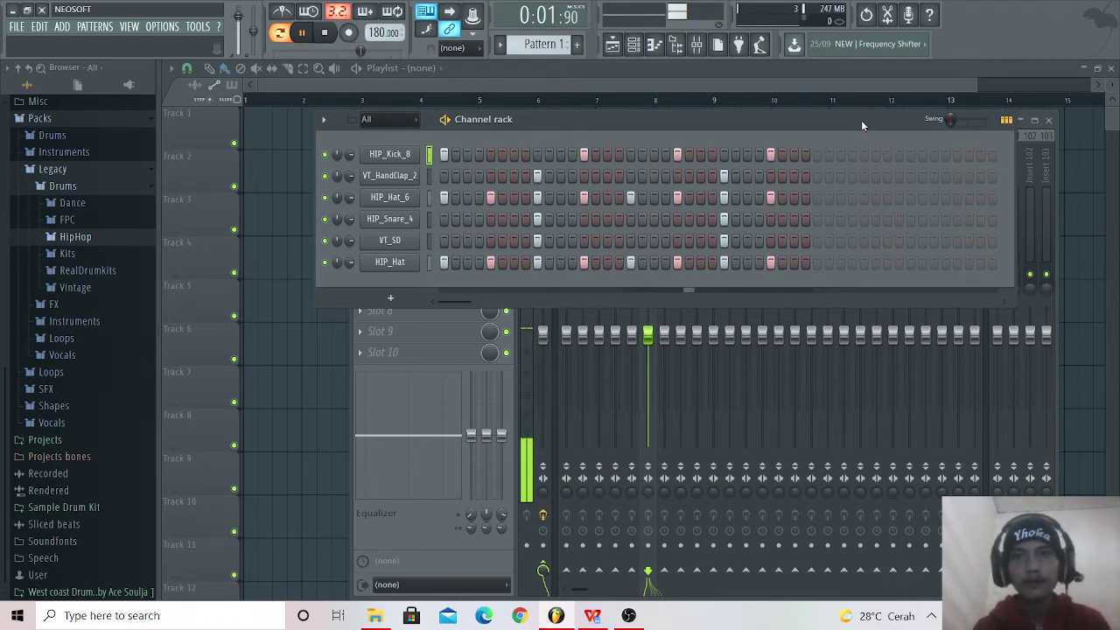
{"action": "key", "text": "space"}
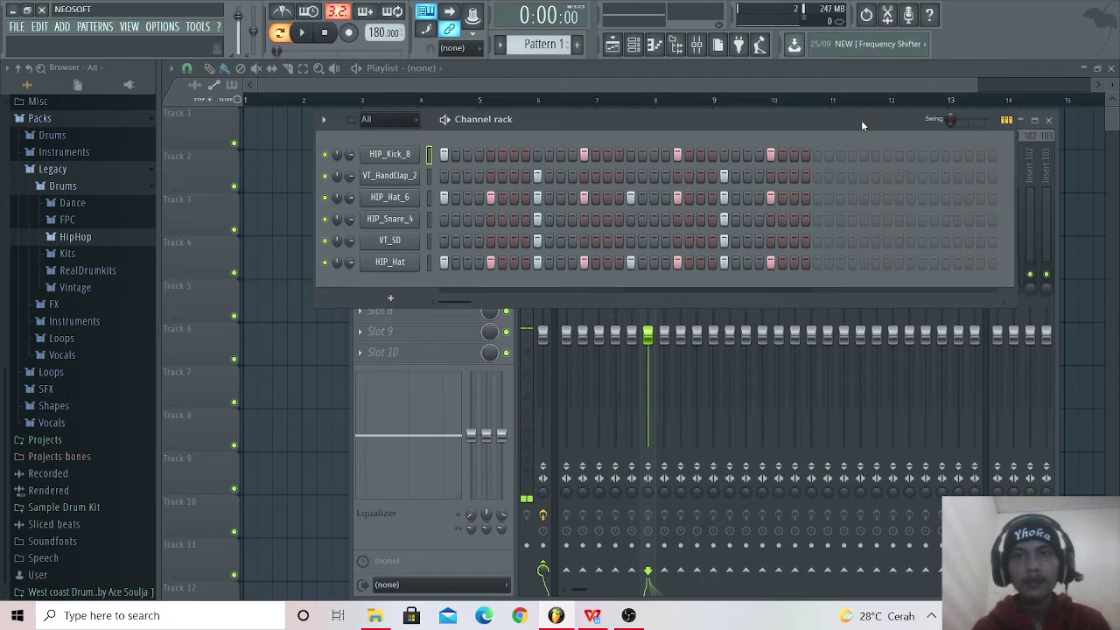
Step: Replace the HIP_Kick_8 hits after step 1 with hits on steps 7, 11, 13, 17, 23, 27 and 29 and play the pattern
{"action": "left_click", "coordinate": [582, 155]}
{"action": "left_click", "coordinate": [678, 154]}
{"action": "left_click", "coordinate": [770, 155]}
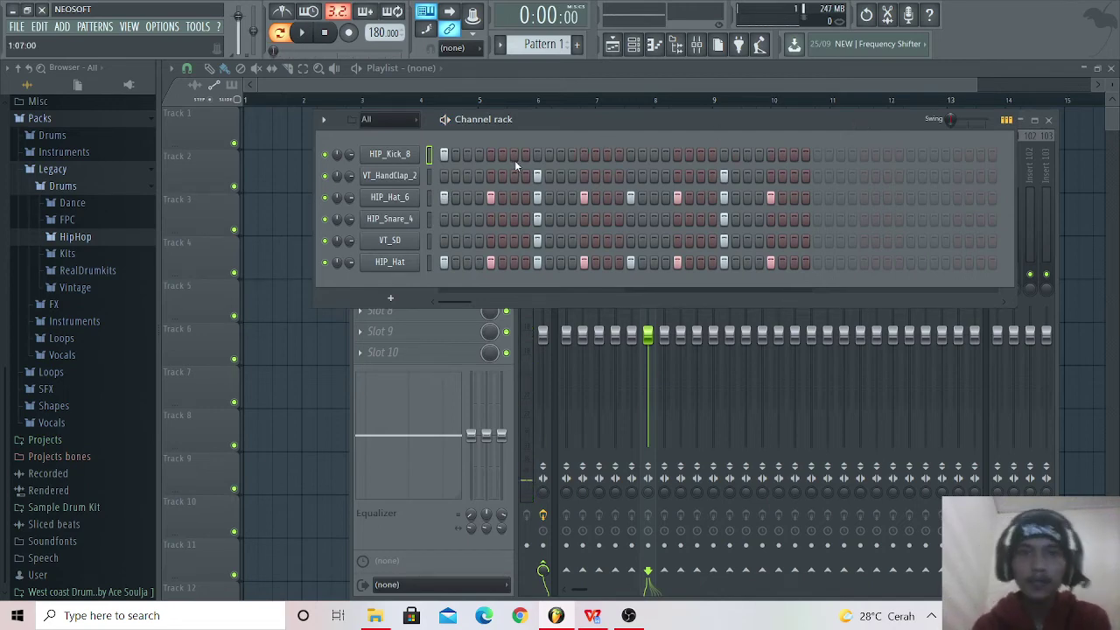
{"action": "left_click", "coordinate": [561, 155]}
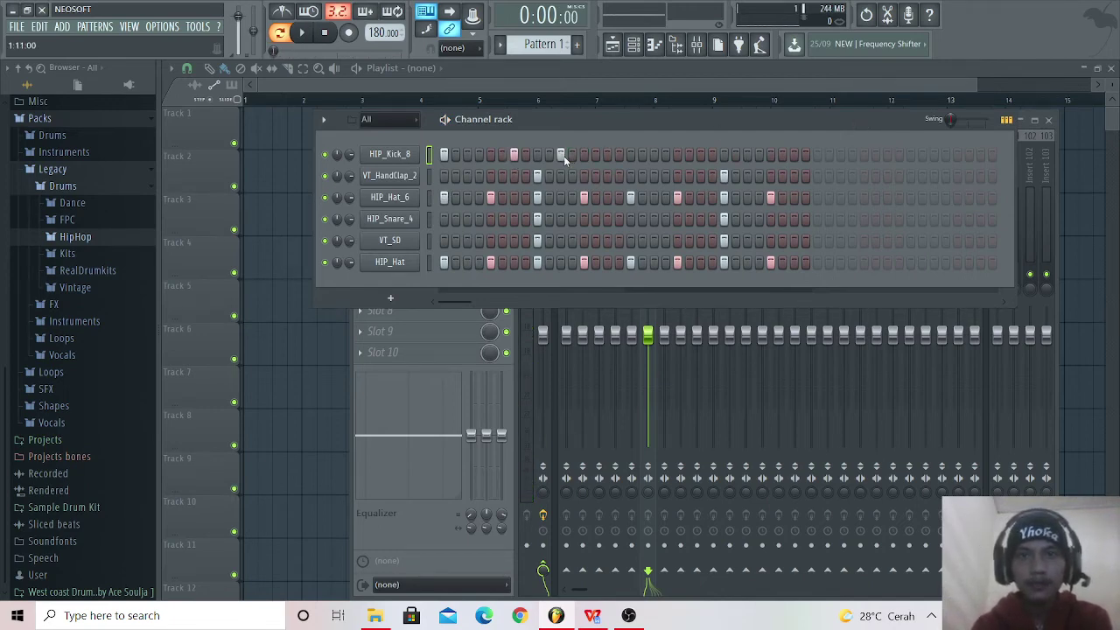
{"action": "left_click", "coordinate": [630, 155]}
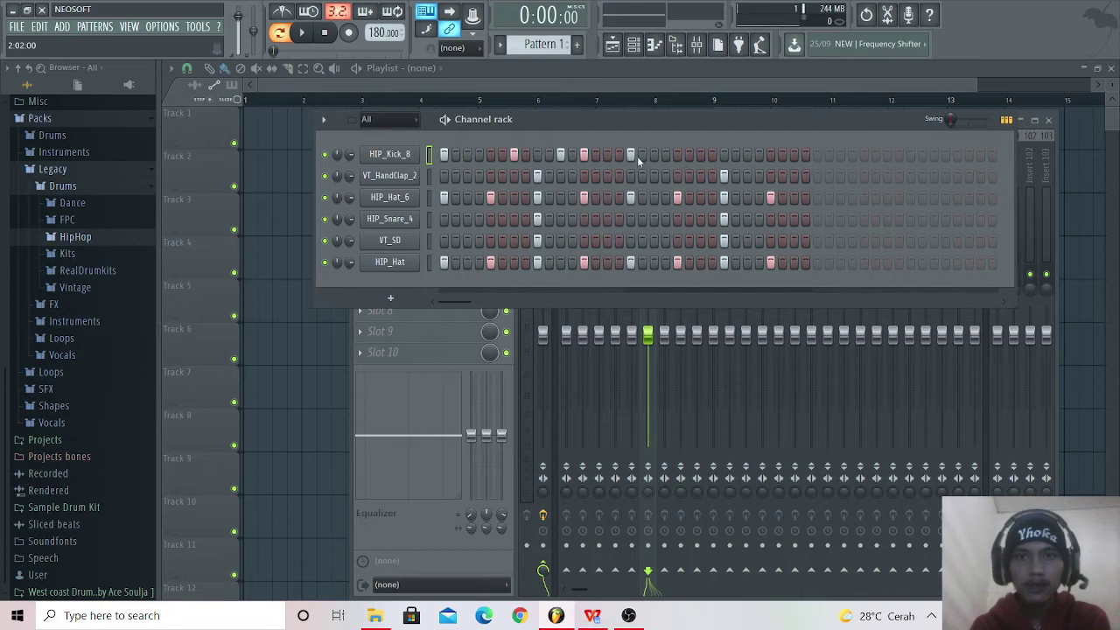
{"action": "left_click", "coordinate": [699, 156]}
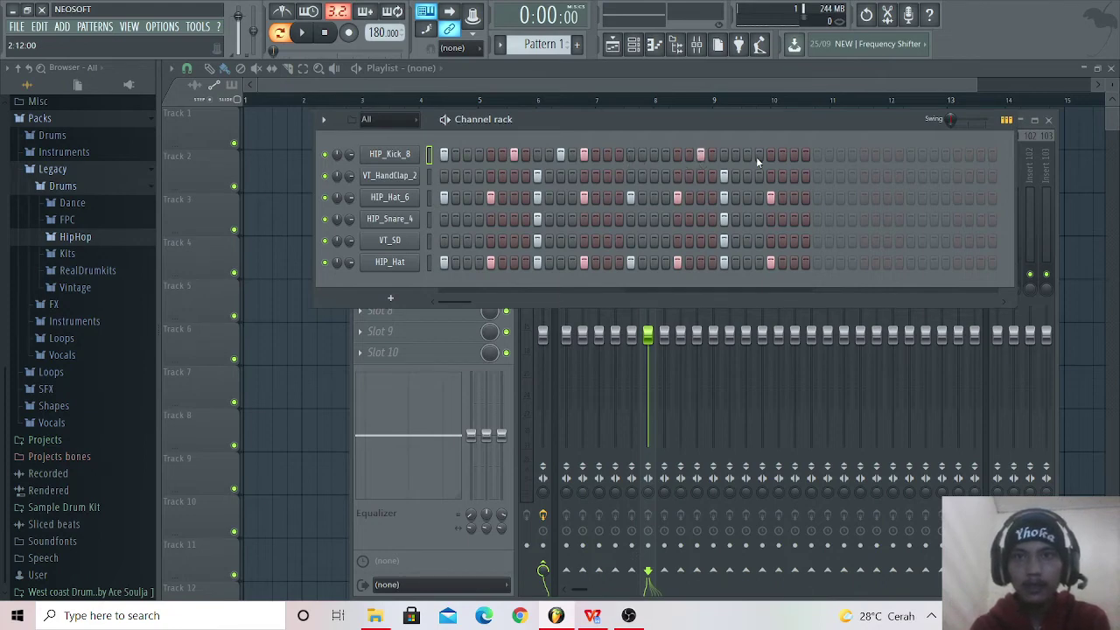
{"action": "left_click", "coordinate": [770, 157]}
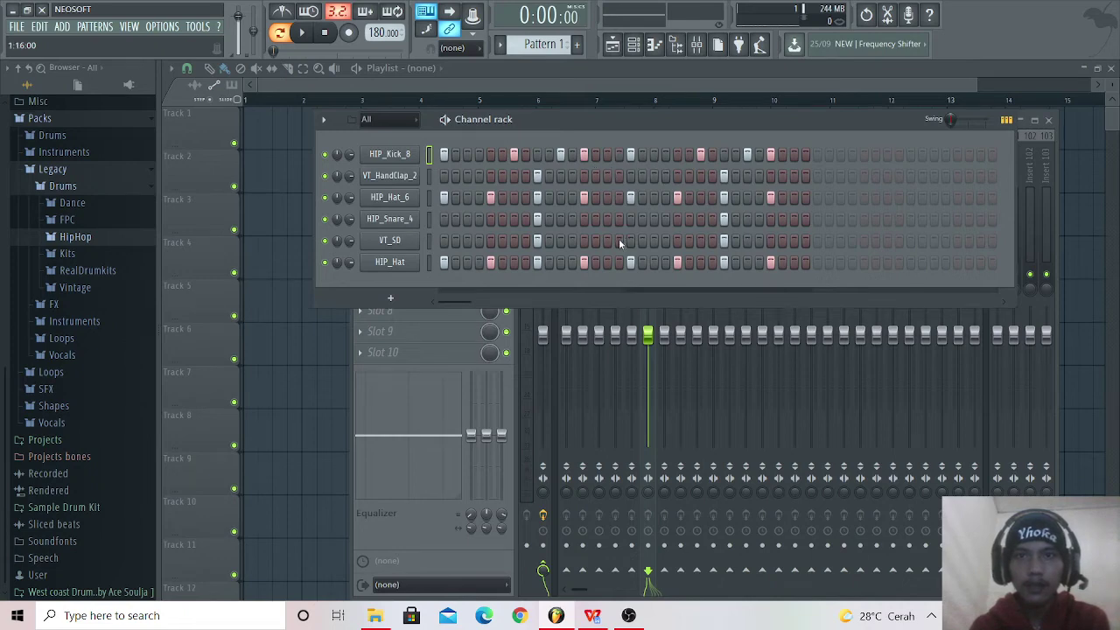
{"action": "key", "text": "space"}
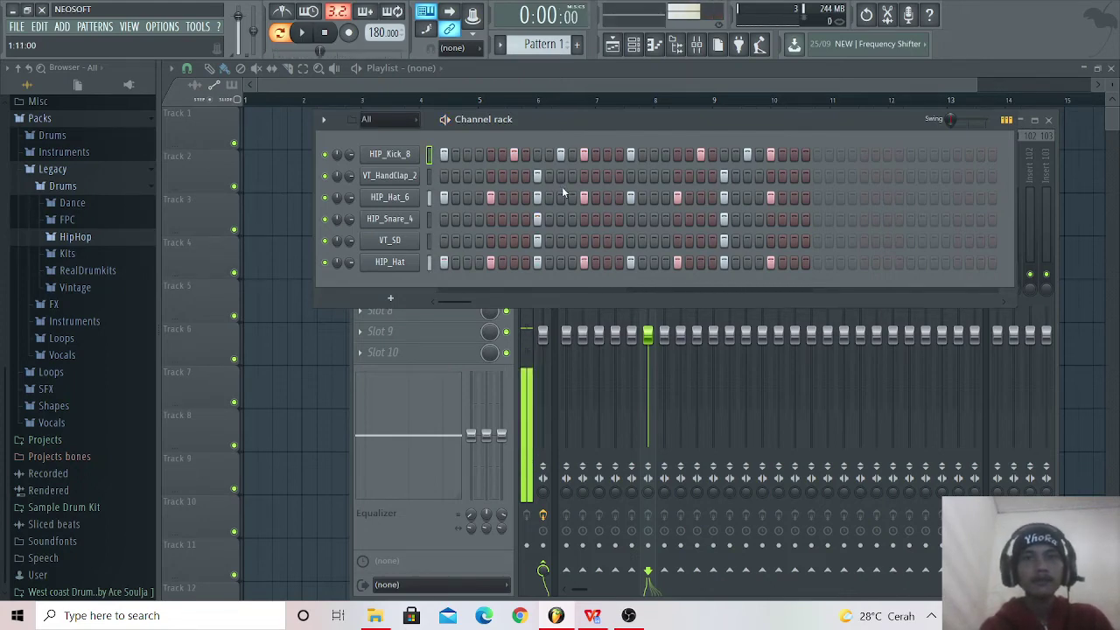
{"action": "key", "text": "space"}
Step: Clear all HIP_Kick_8 hits except the one on step 1
{"action": "right_click", "coordinate": [514, 154]}
{"action": "right_click", "coordinate": [560, 154]}
{"action": "right_click", "coordinate": [583, 154]}
{"action": "right_click", "coordinate": [630, 154]}
{"action": "right_click", "coordinate": [700, 154]}
{"action": "right_click", "coordinate": [748, 154]}
{"action": "right_click", "coordinate": [770, 154]}
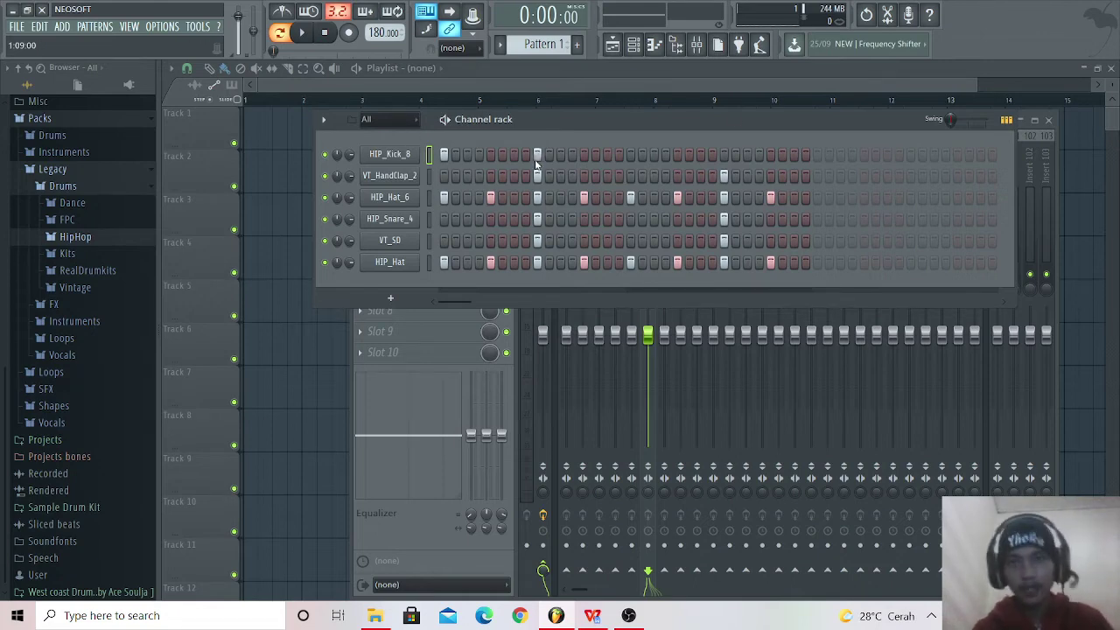
Step: Place HIP_Kick_8 hits on steps 9, 17 and 25 and play the pattern
{"action": "left_click", "coordinate": [630, 154]}
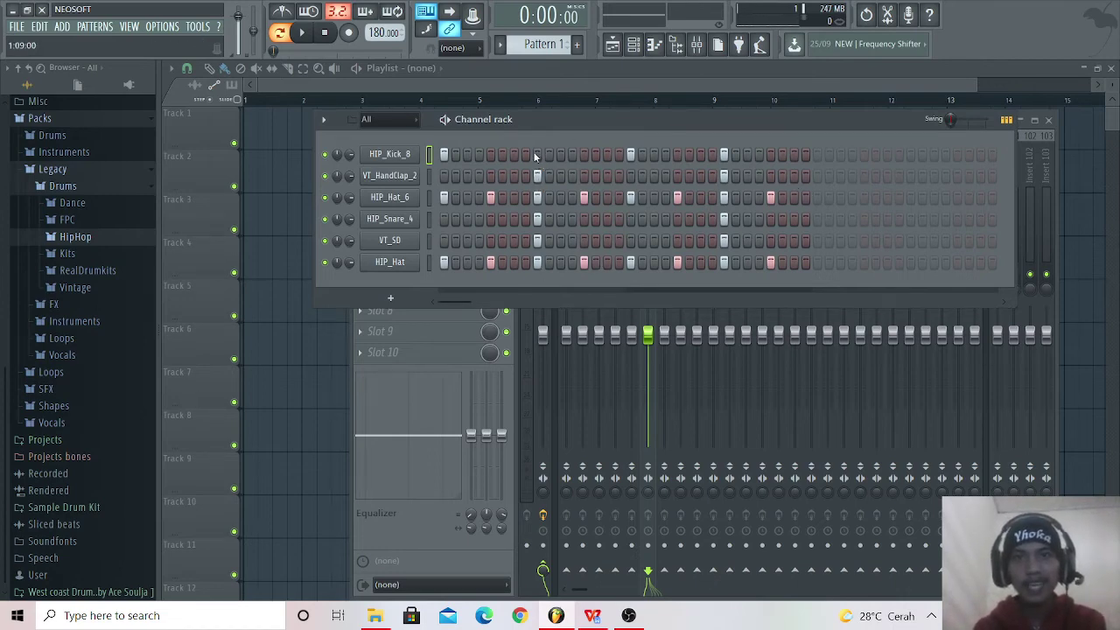
{"action": "key", "text": "space"}
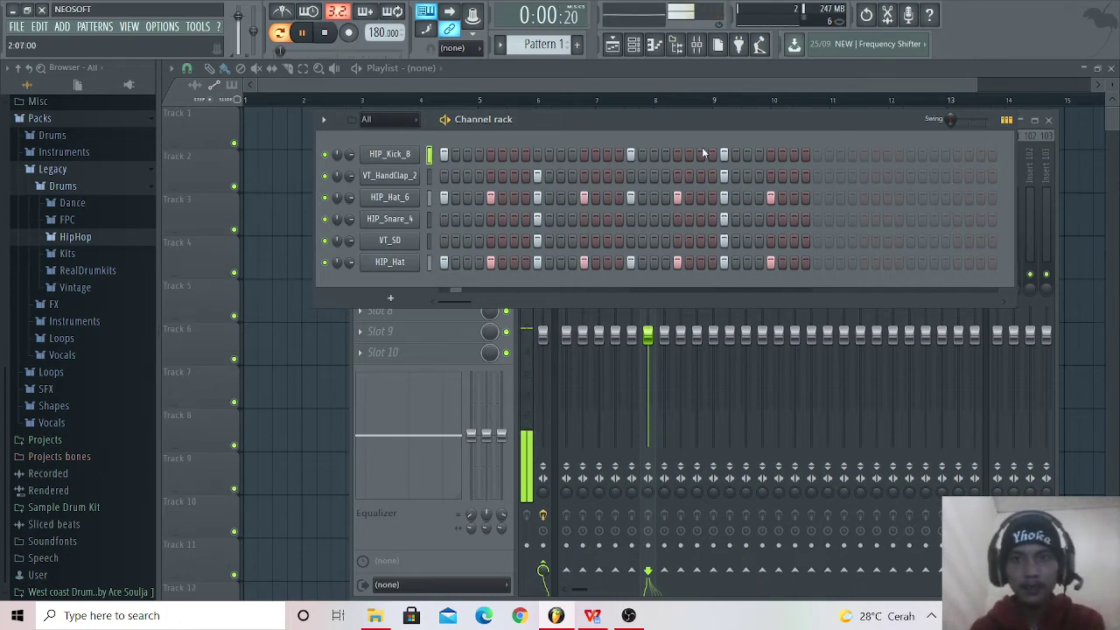
{"action": "left_click", "coordinate": [537, 154]}
{"action": "left_click", "coordinate": [724, 154]}
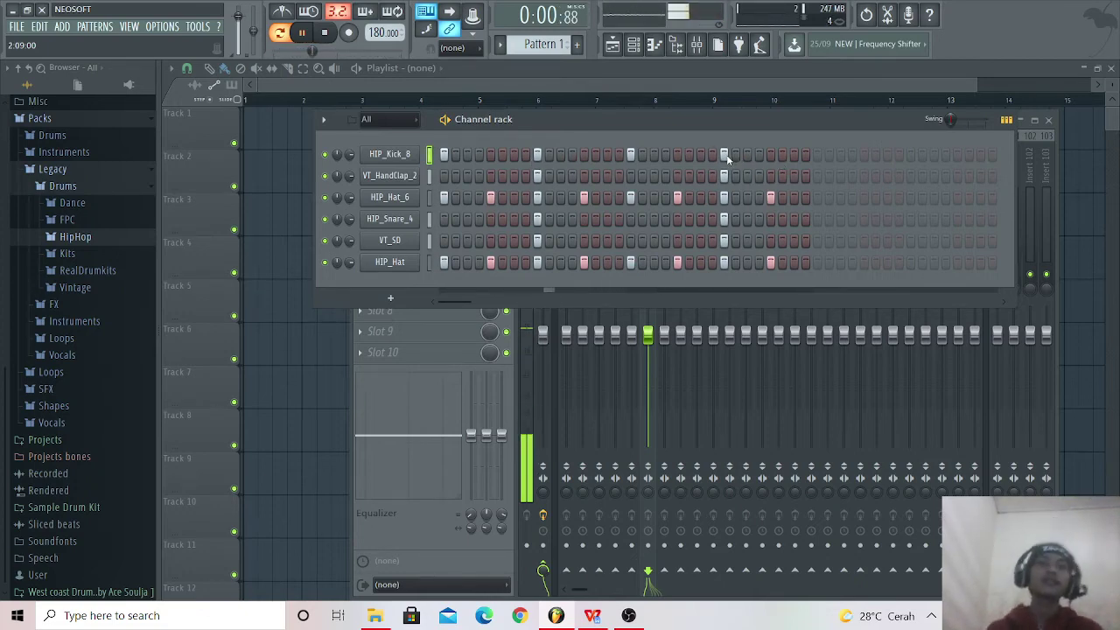
Step: Replace the HIP_Kick_8 hits after step 1 with hits on steps 15, 17, 21 and 29 and play the pattern
{"action": "key", "text": "space"}
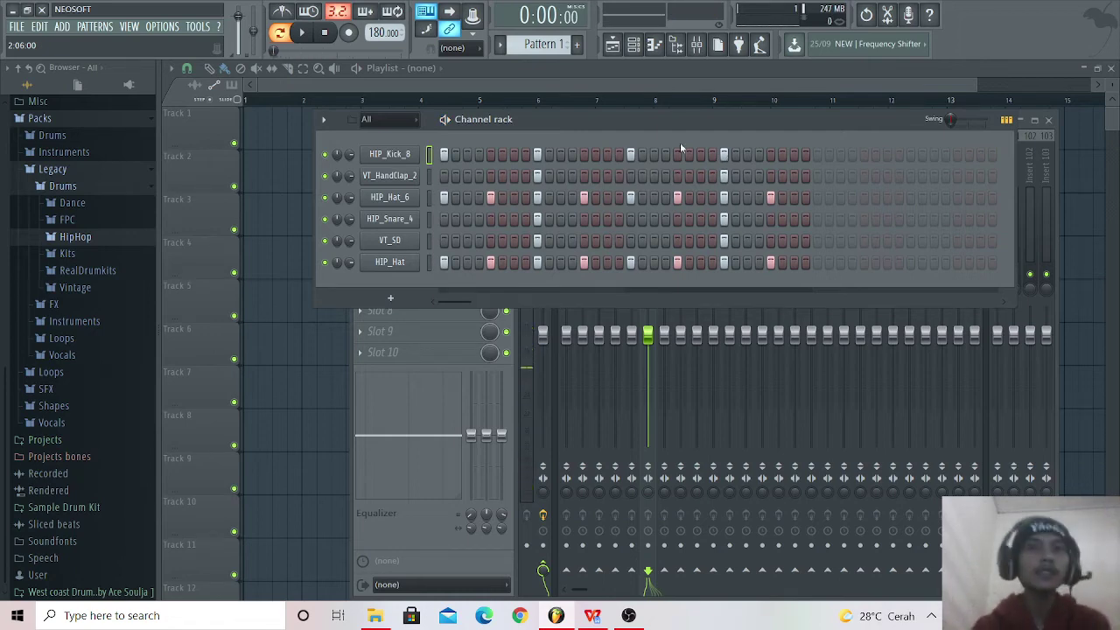
{"action": "left_click_drag", "start_coordinate": [734, 154], "coordinate": [555, 161]}
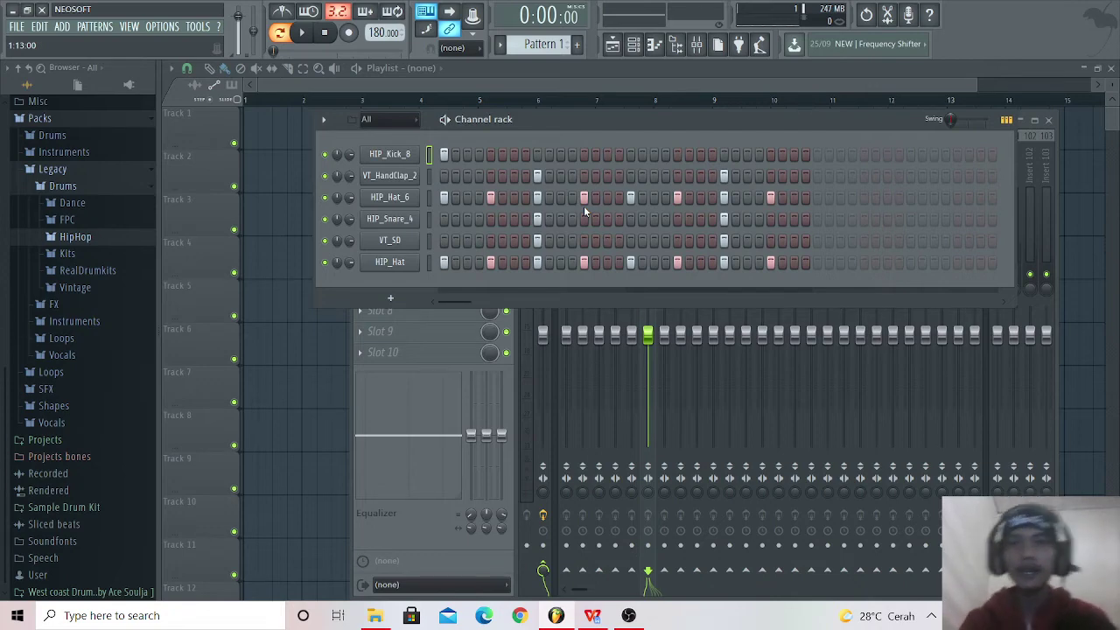
{"action": "left_click", "coordinate": [608, 155]}
{"action": "left_click", "coordinate": [630, 156]}
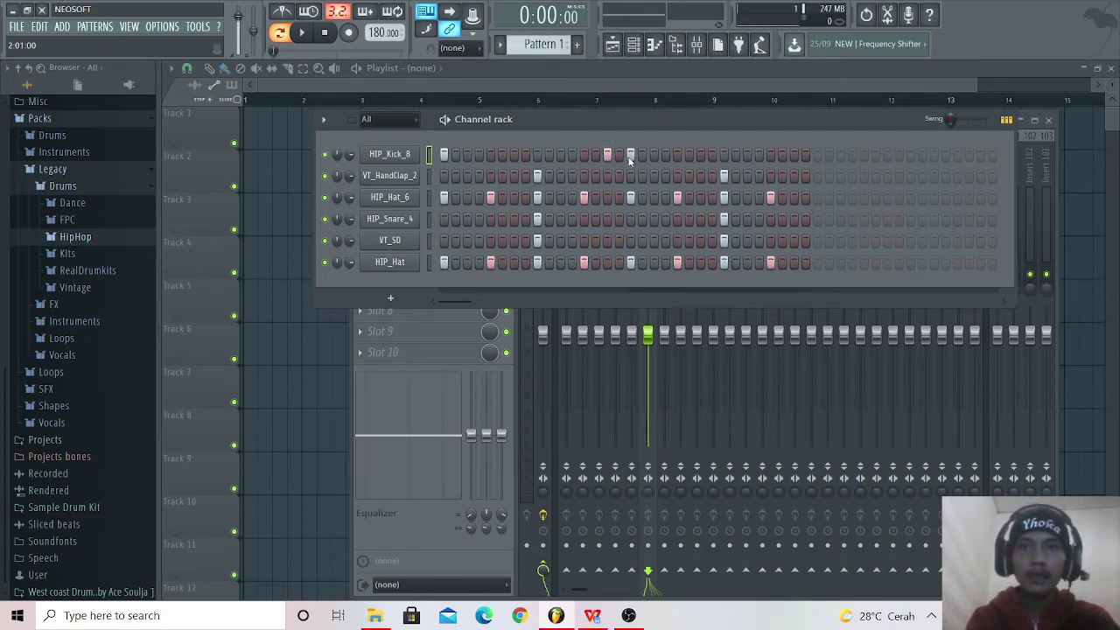
{"action": "left_click", "coordinate": [678, 156]}
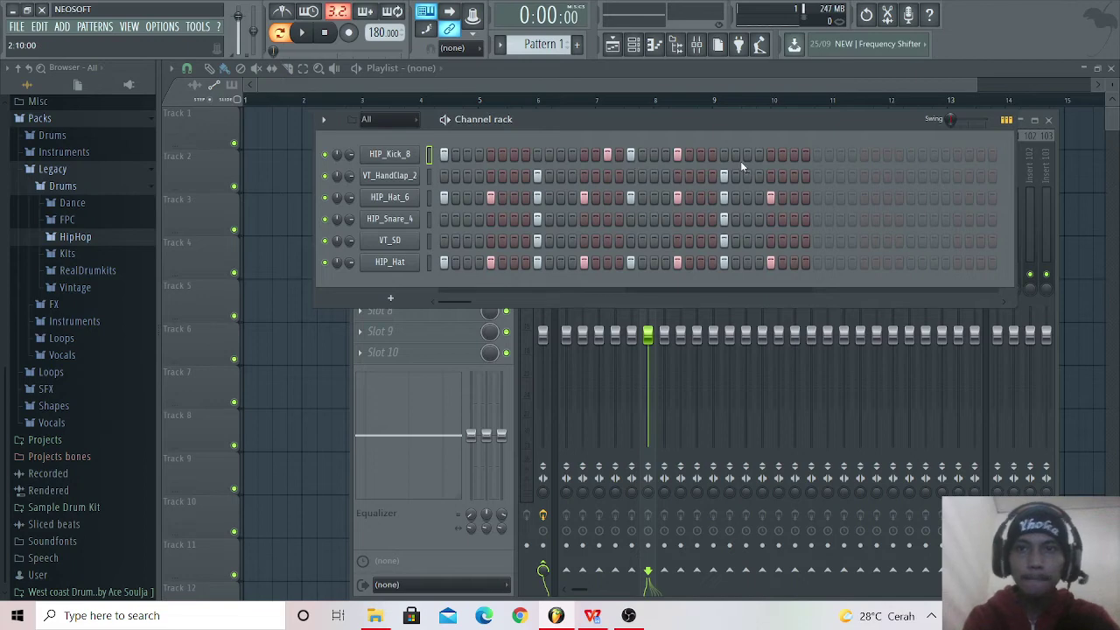
{"action": "left_click", "coordinate": [769, 155]}
{"action": "key", "text": "space"}
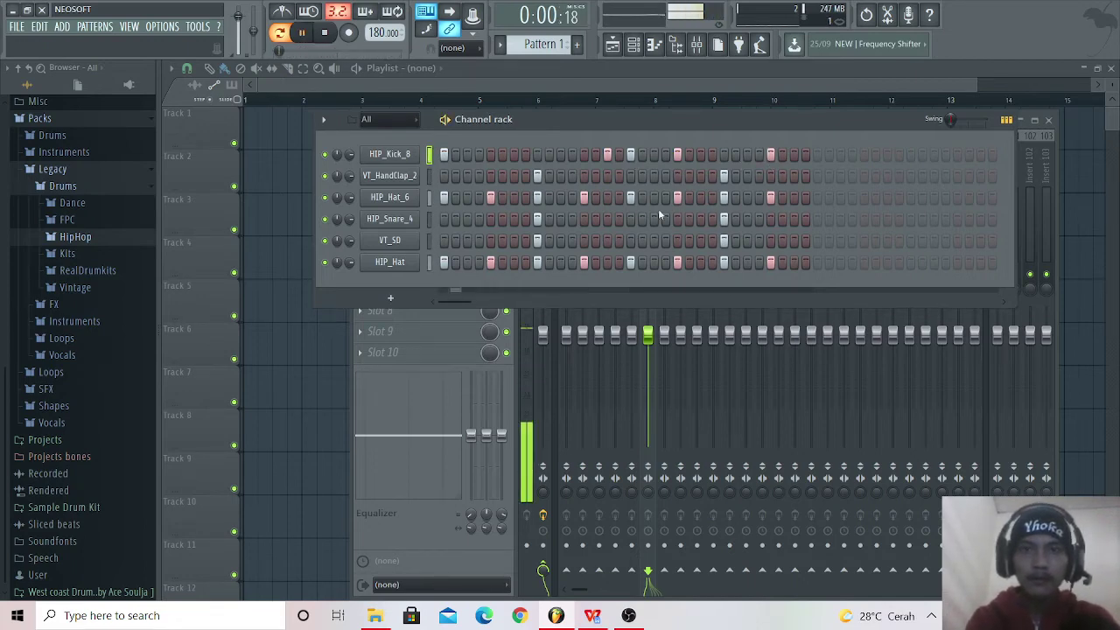
{"action": "key", "text": "space"}
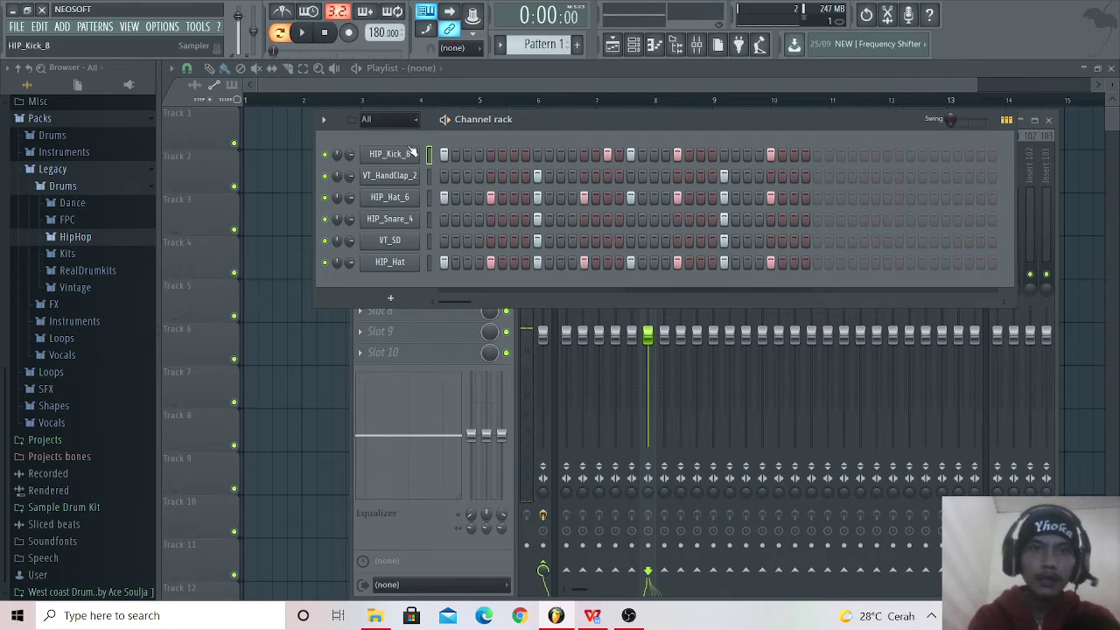
Step: In the HIP_Kick_8 piano roll, set snapping to 1/3 step, add a C5 note one third into step 14 and play the pattern
{"action": "right_click", "coordinate": [411, 156]}
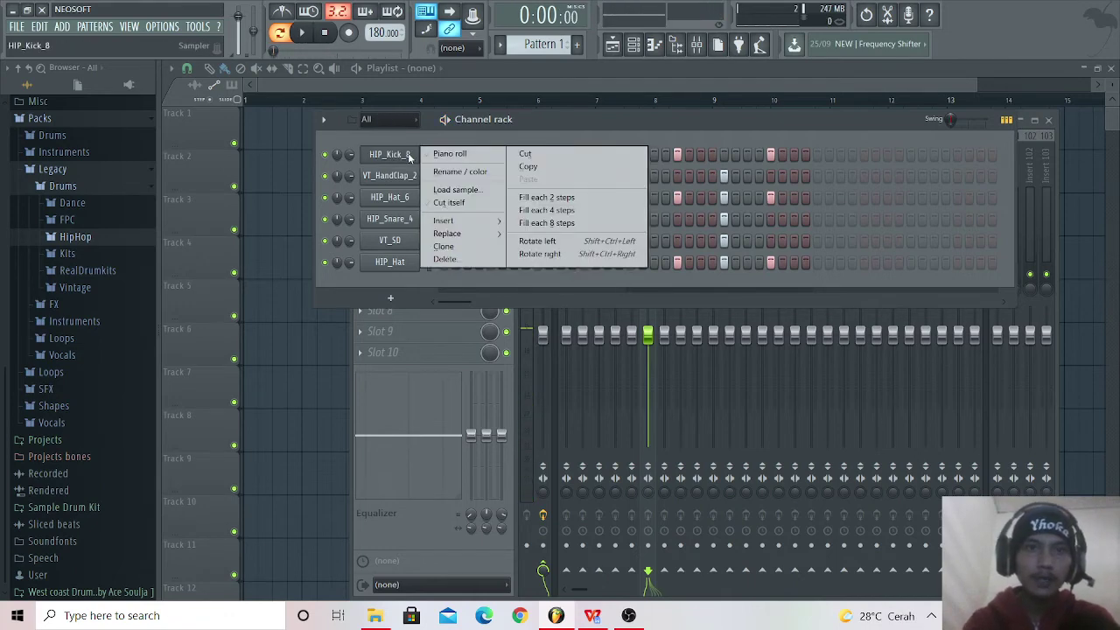
{"action": "left_click", "coordinate": [450, 154]}
{"action": "left_click_drag", "start_coordinate": [519, 336], "coordinate": [256, 338]}
{"action": "mouse_move", "coordinate": [619, 328]}
{"action": "left_mouse_down"}
{"action": "mouse_move", "coordinate": [875, 348]}
{"action": "mouse_move", "coordinate": [1000, 337]}
{"action": "left_mouse_up"}
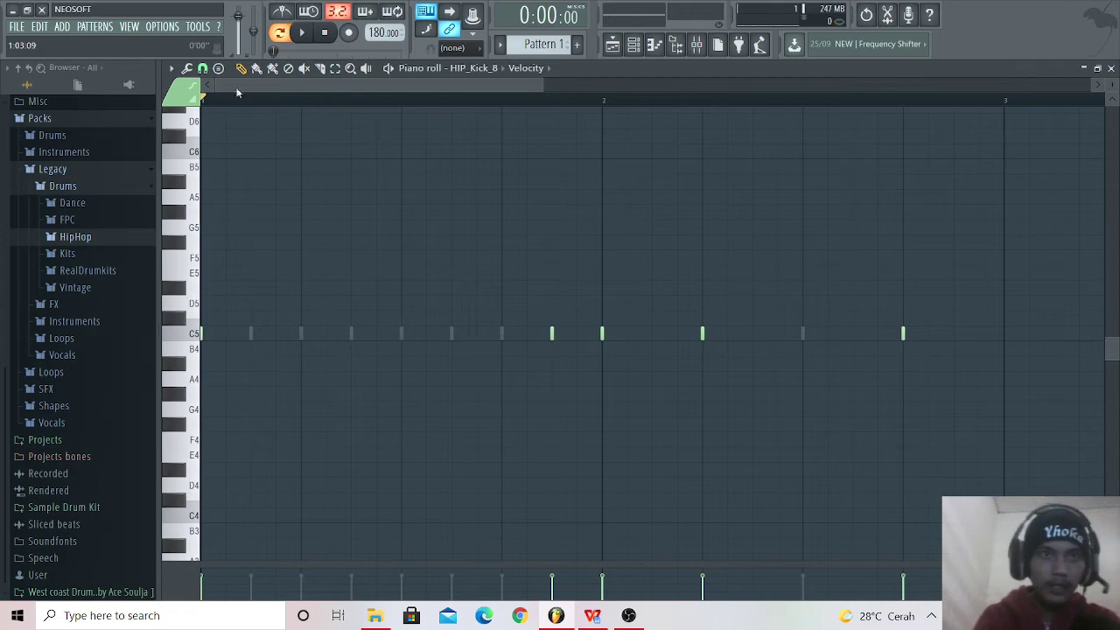
{"action": "left_click", "coordinate": [202, 69]}
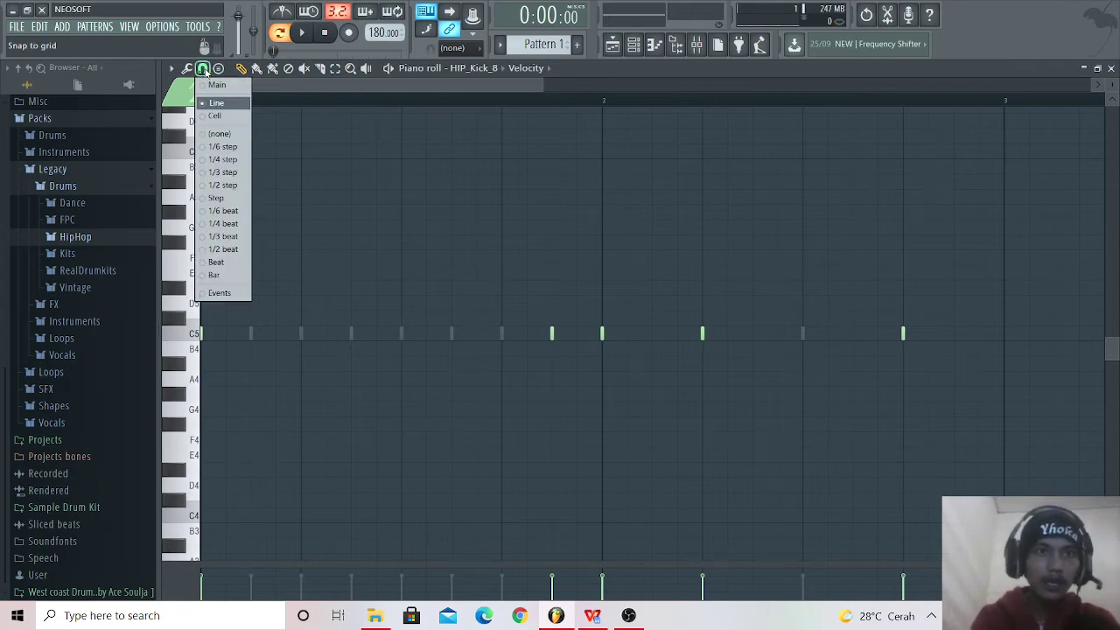
{"action": "left_click", "coordinate": [224, 175]}
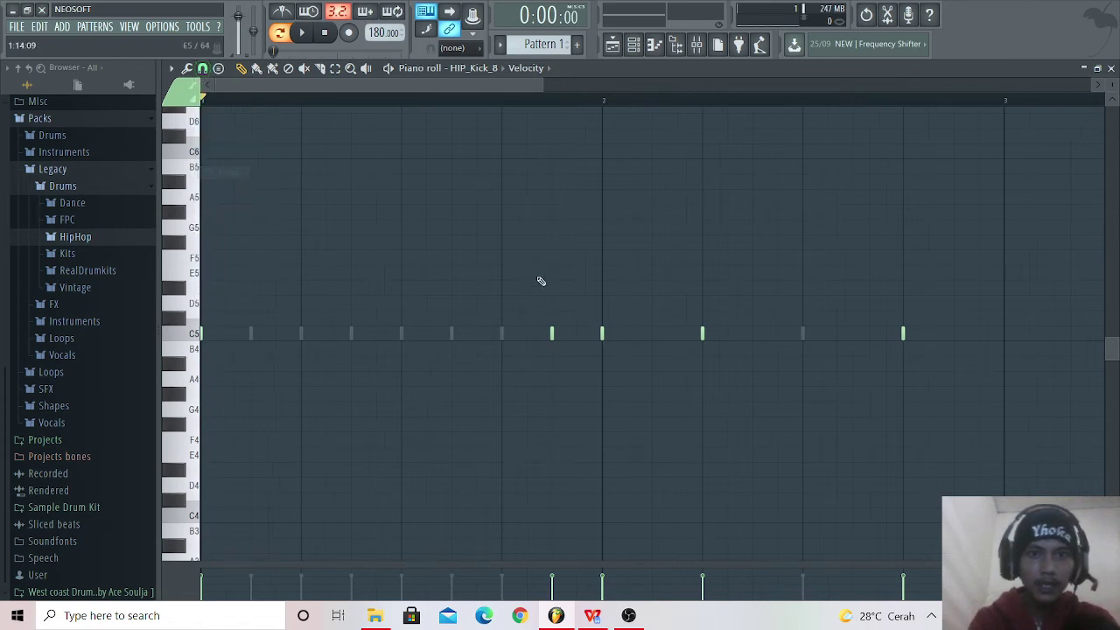
{"action": "left_click", "coordinate": [536, 334]}
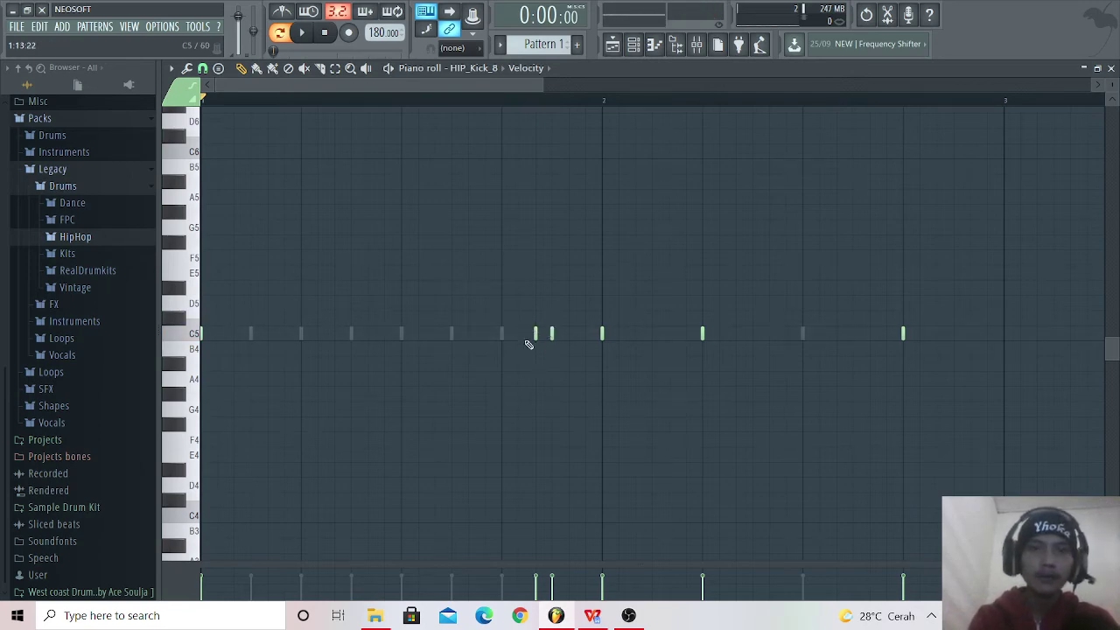
{"action": "key", "text": "space"}
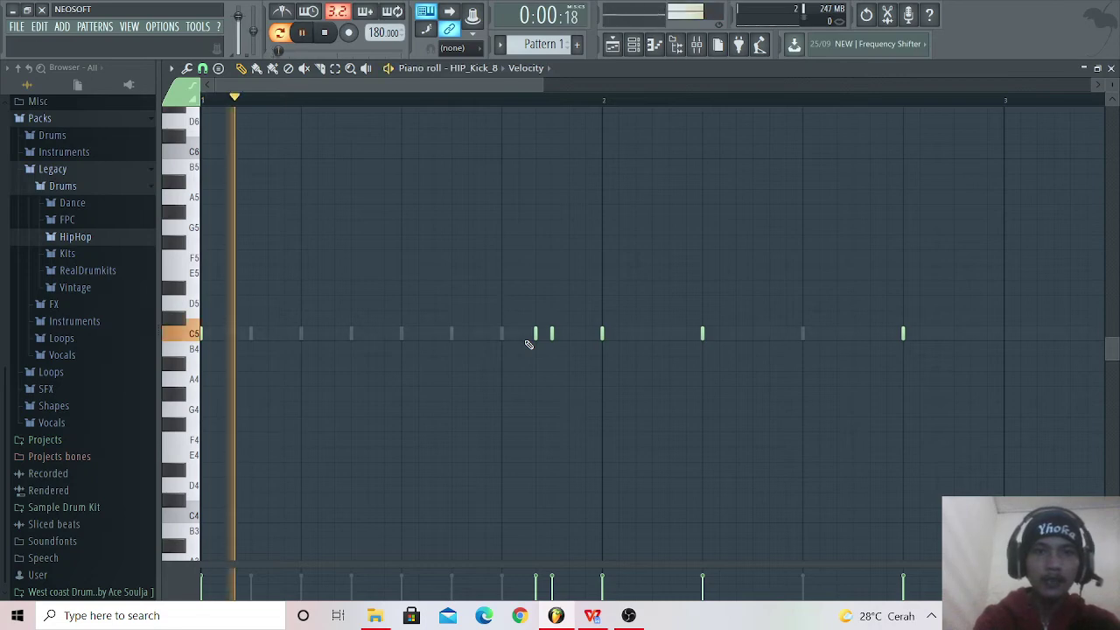
{"action": "key", "text": "space"}
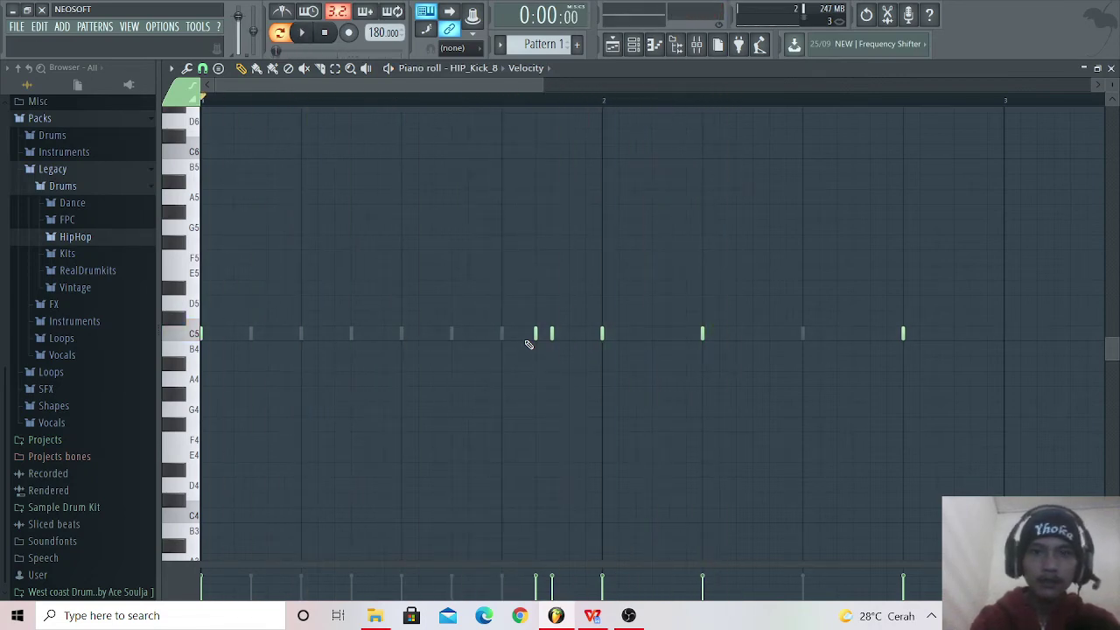
Step: Move the added kick note to step 16, listen to the pattern and delete the kick note on step 15
{"action": "left_click_drag", "start_coordinate": [534, 333], "coordinate": [578, 339]}
{"action": "key", "text": "space"}
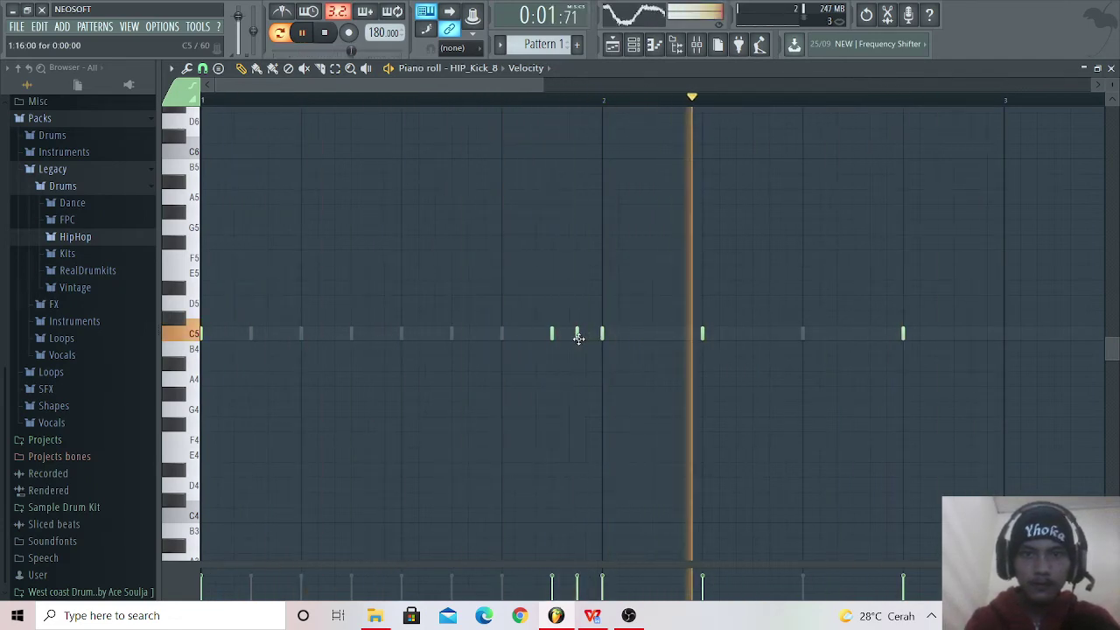
{"action": "right_click", "coordinate": [551, 335]}
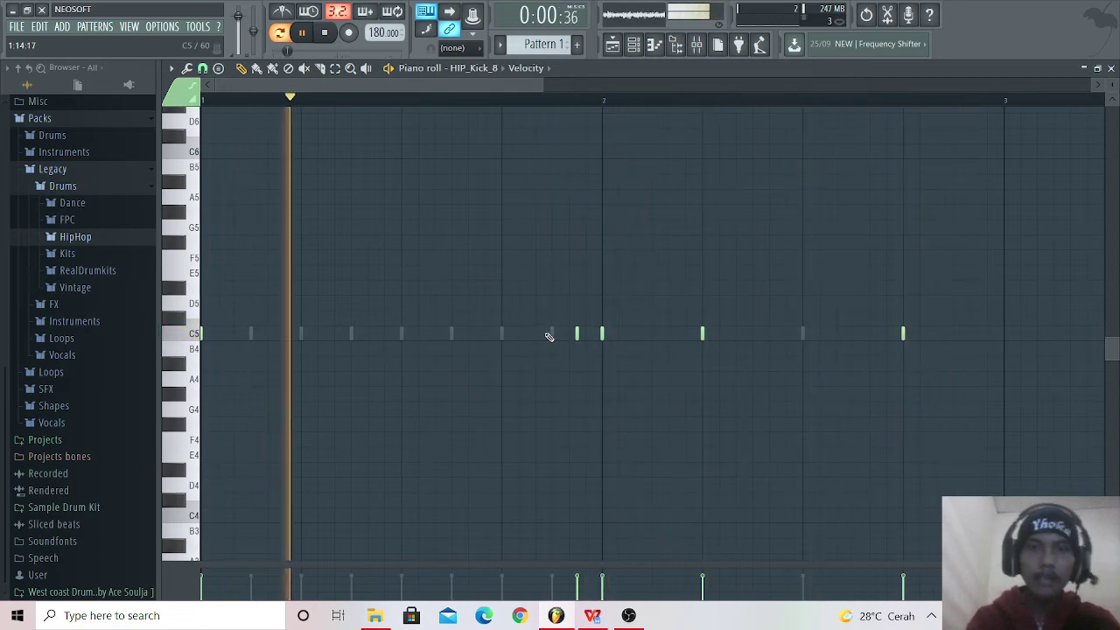
{"action": "key", "text": "space"}
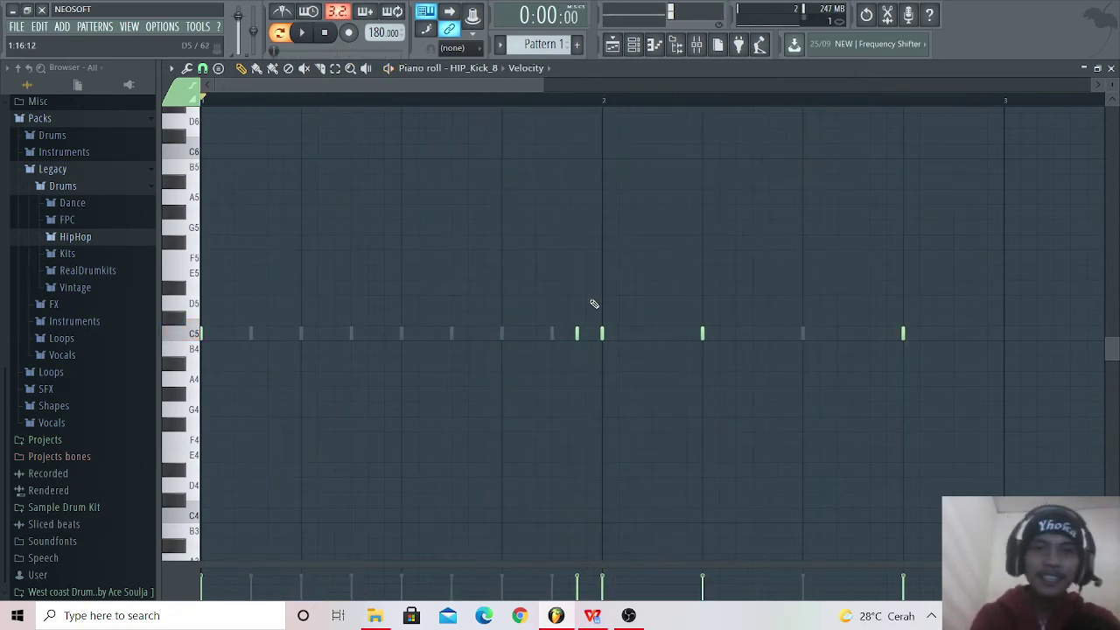
Step: Add C5 kick notes on steps 13, 14 and 15 in the HIP_Kick_8 piano roll
{"action": "left_click_drag", "start_coordinate": [546, 84], "coordinate": [410, 109]}
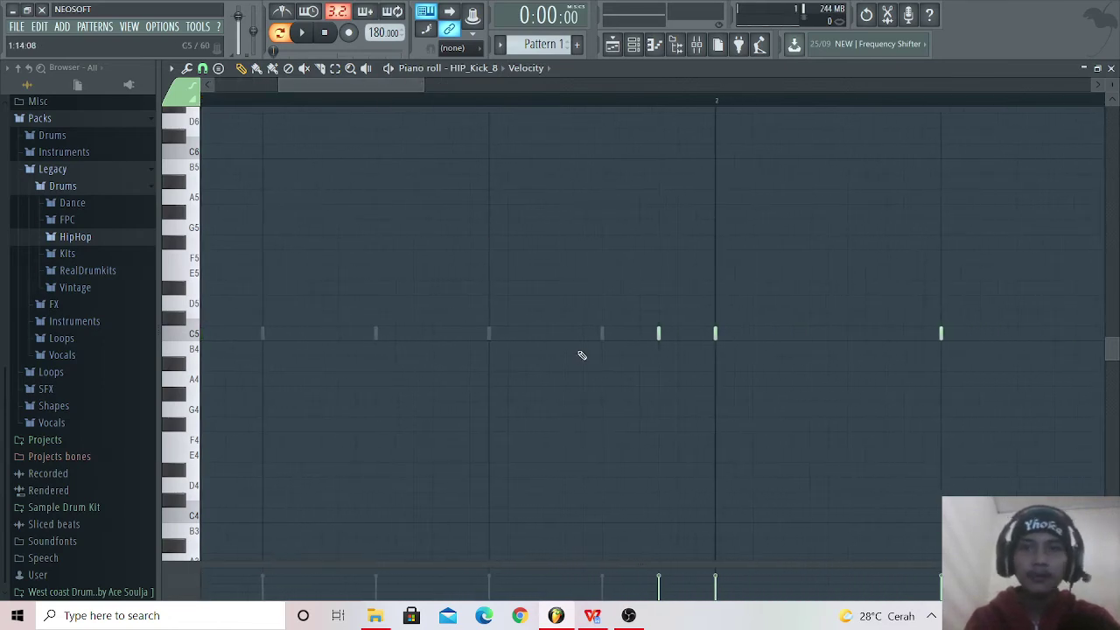
{"action": "left_click", "coordinate": [545, 333]}
{"action": "left_click", "coordinate": [602, 333]}
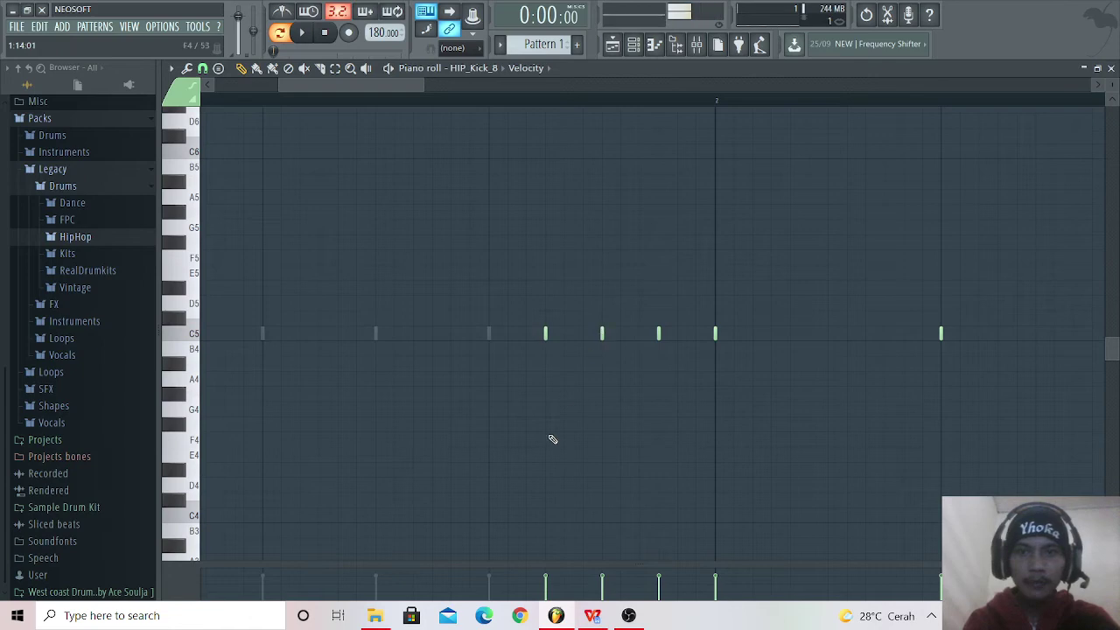
{"action": "left_click", "coordinate": [488, 333]}
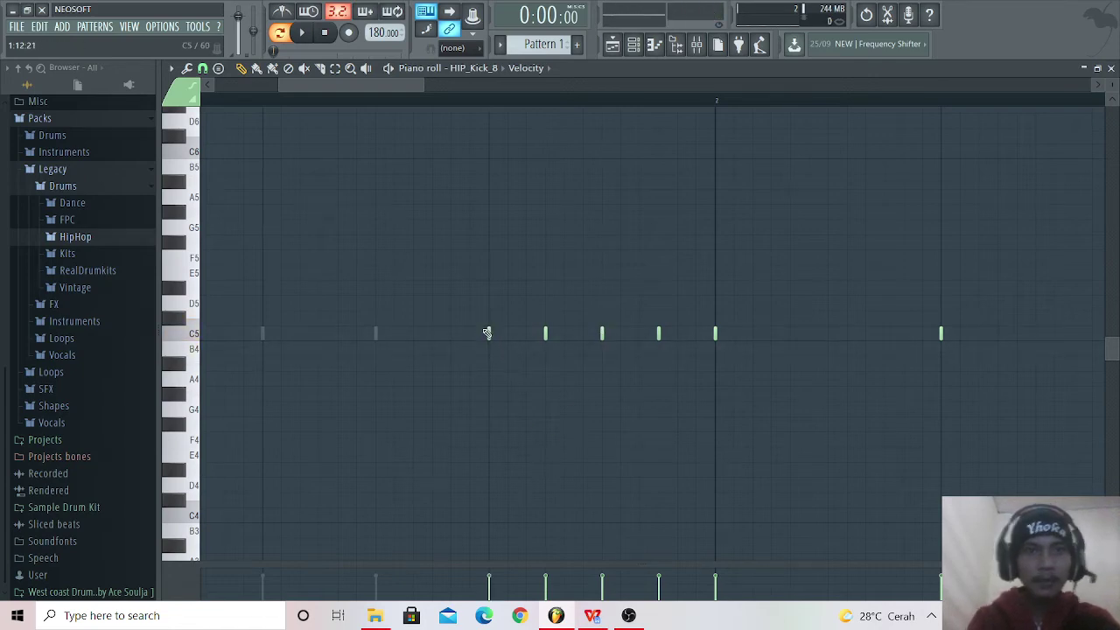
Step: Choose 1/3 step snapping and delete the kick notes on steps 13, 14 and 15
{"action": "left_click", "coordinate": [202, 67]}
{"action": "left_click", "coordinate": [224, 173]}
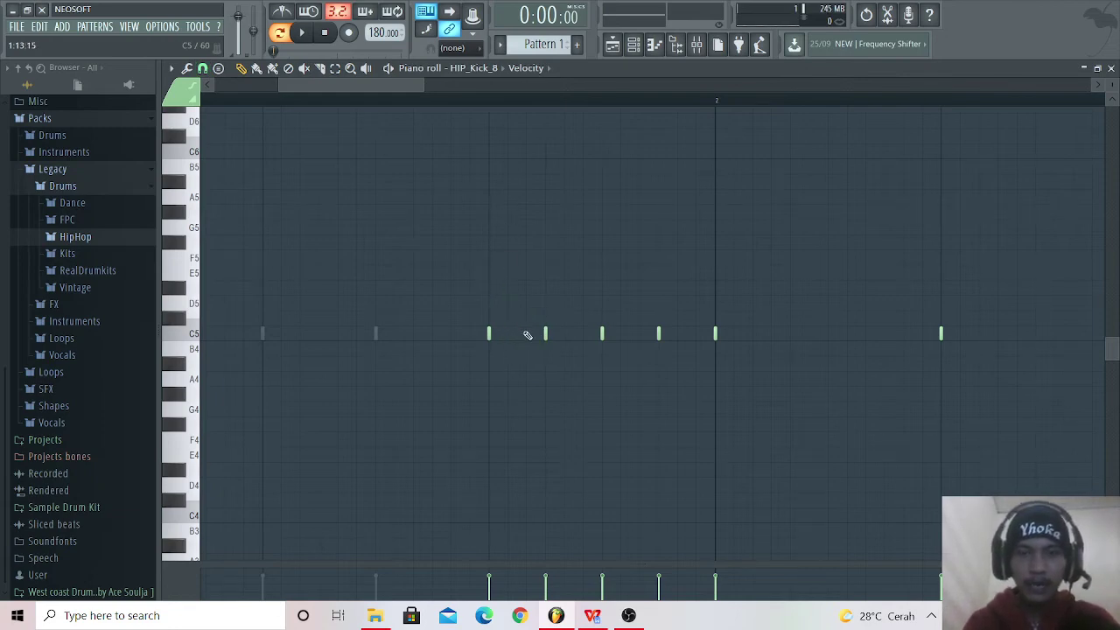
{"action": "left_click_drag", "start_coordinate": [487, 342], "coordinate": [617, 345]}
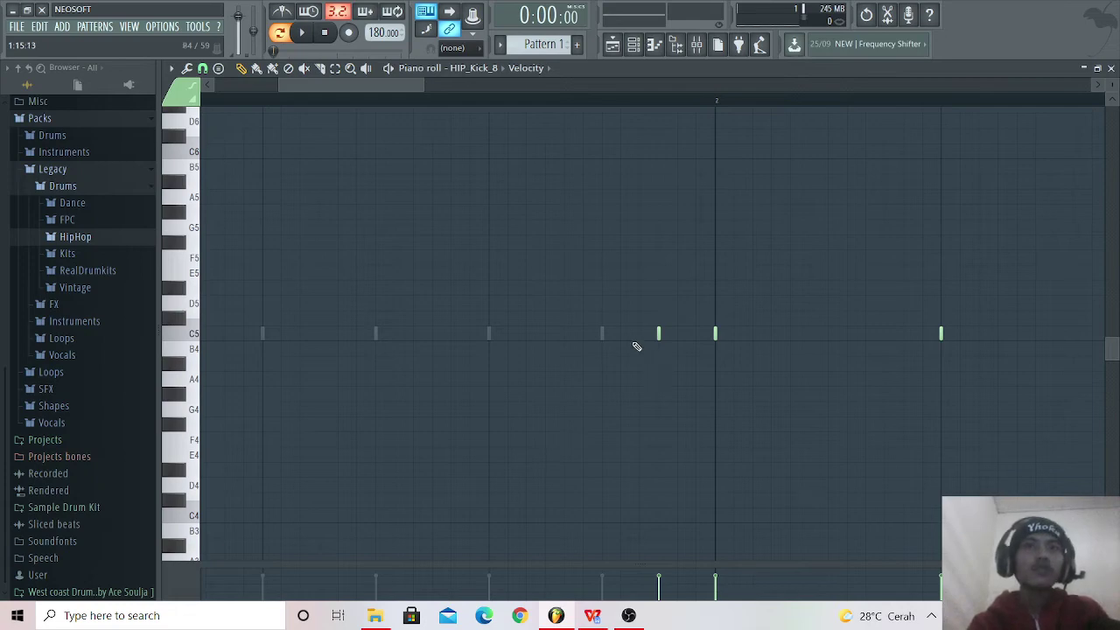
Step: Play the kick pattern and set the piano roll snapping back to Line
{"action": "key", "text": "space"}
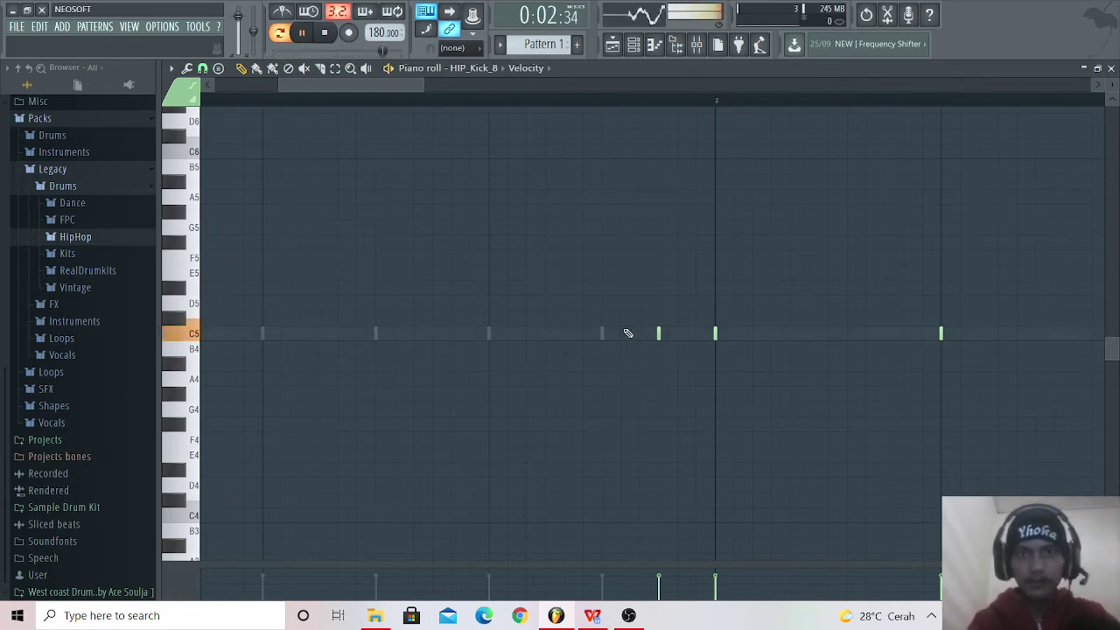
{"action": "left_click", "coordinate": [203, 69]}
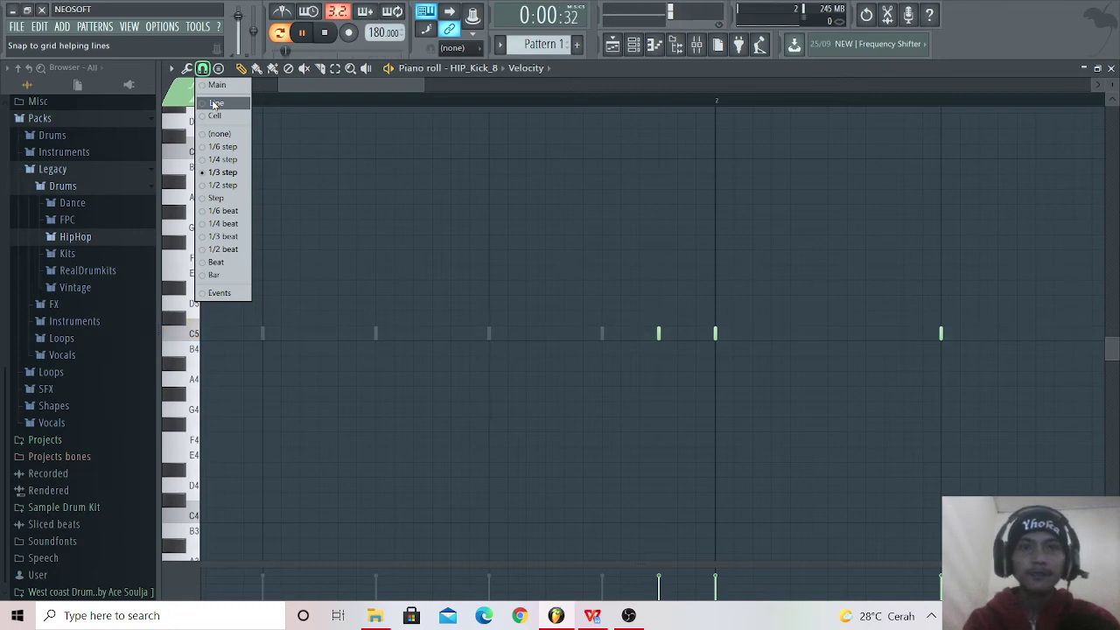
{"action": "left_click", "coordinate": [217, 104]}
{"action": "left_click_drag", "start_coordinate": [279, 90], "coordinate": [213, 89]}
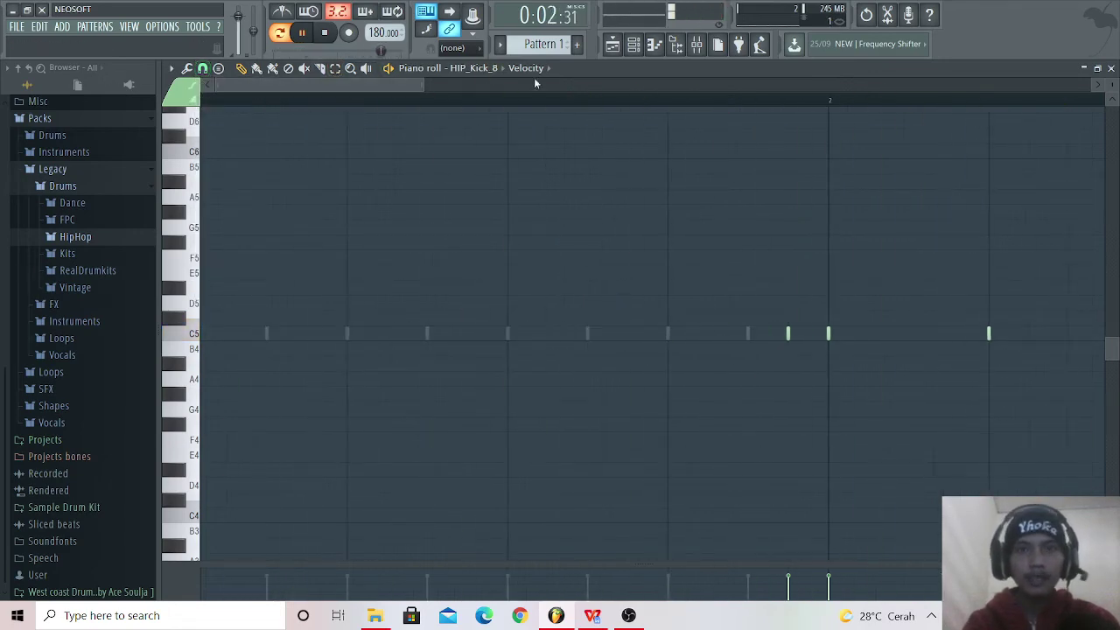
{"action": "left_click_drag", "start_coordinate": [424, 87], "coordinate": [1028, 89]}
{"action": "key", "text": "space"}
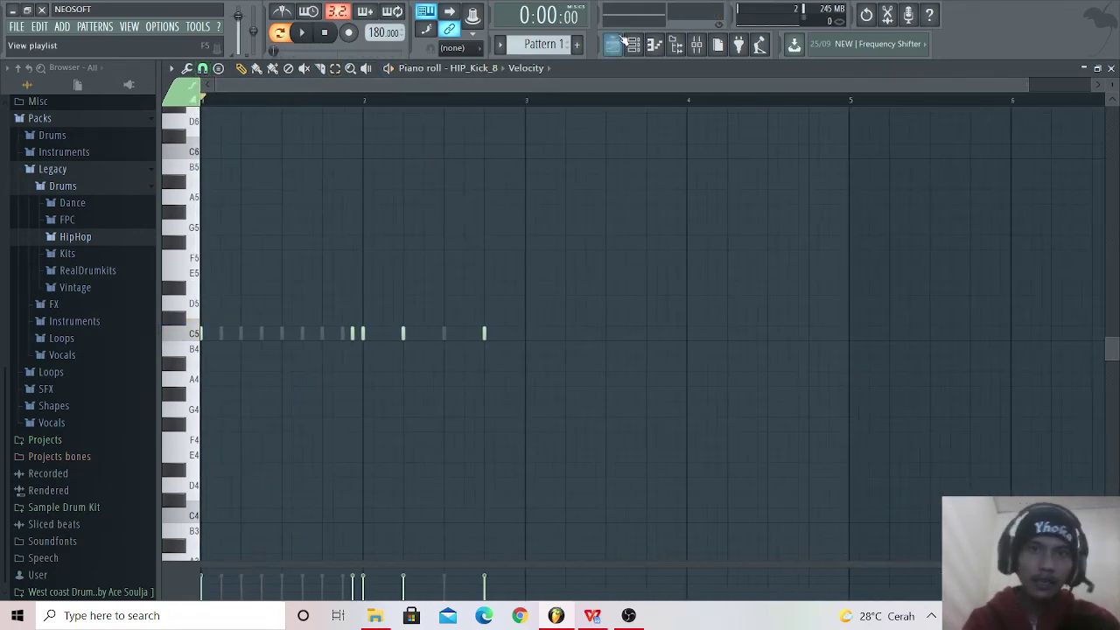
Step: Open the HIP_Hat channel in the piano roll and delete all of its notes
{"action": "left_click", "coordinate": [633, 44]}
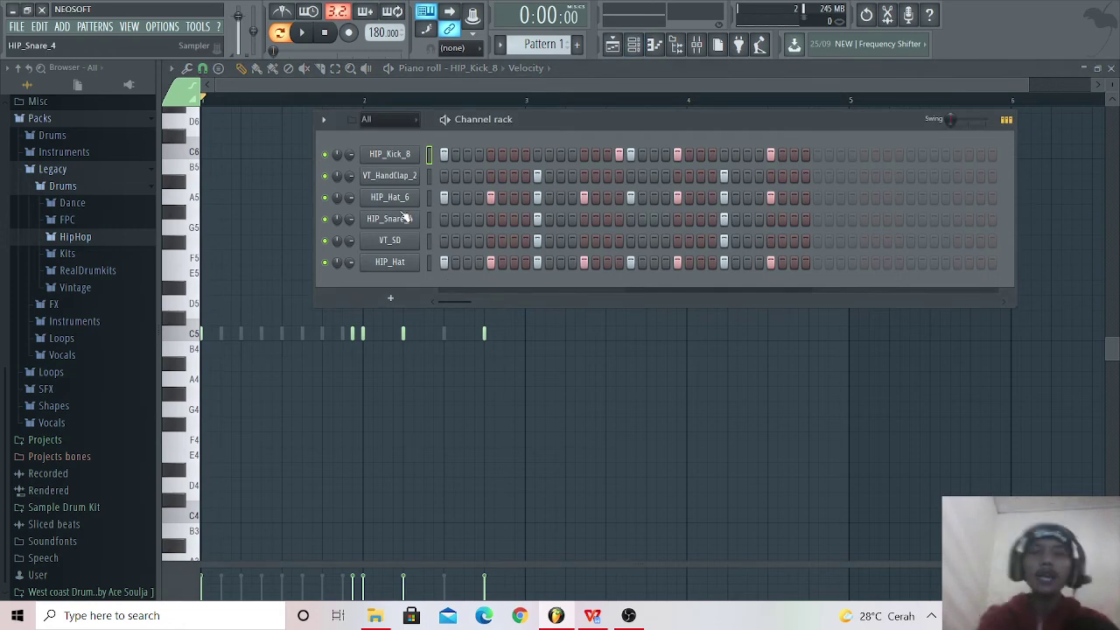
{"action": "right_click", "coordinate": [391, 265]}
{"action": "left_click", "coordinate": [427, 263]}
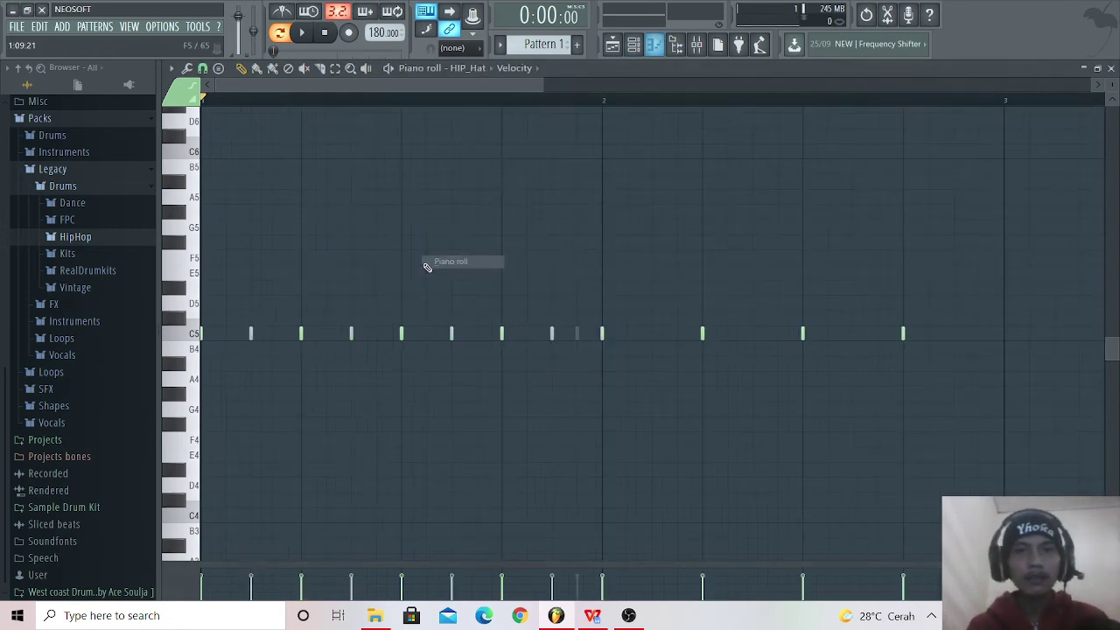
{"action": "left_click_drag", "start_coordinate": [544, 87], "coordinate": [483, 88]}
{"action": "left_click", "coordinate": [634, 44]}
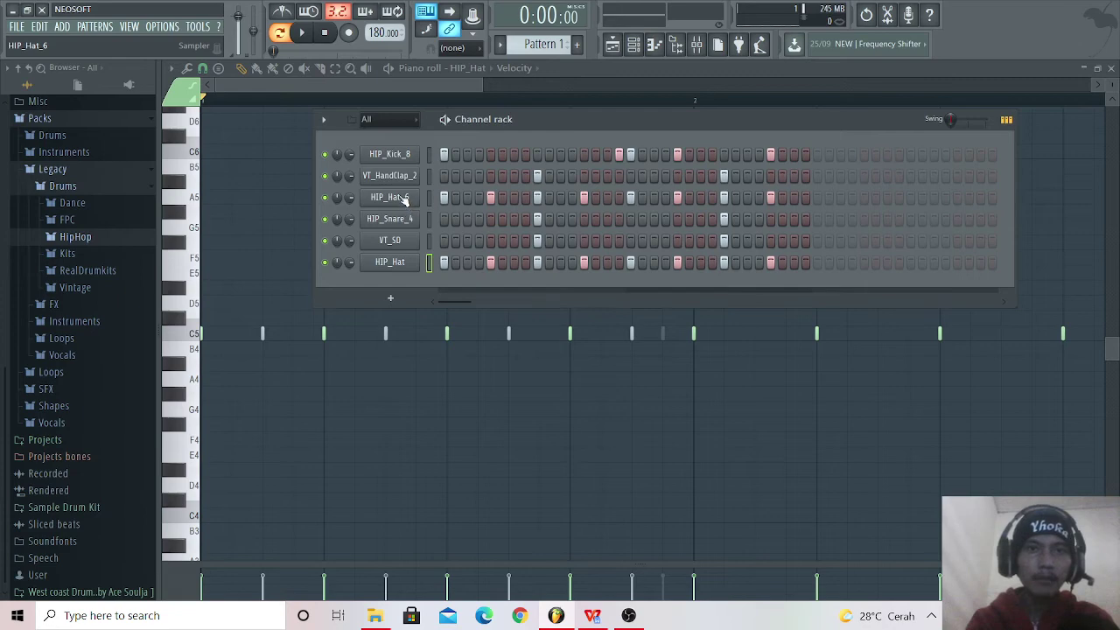
{"action": "left_click", "coordinate": [392, 90]}
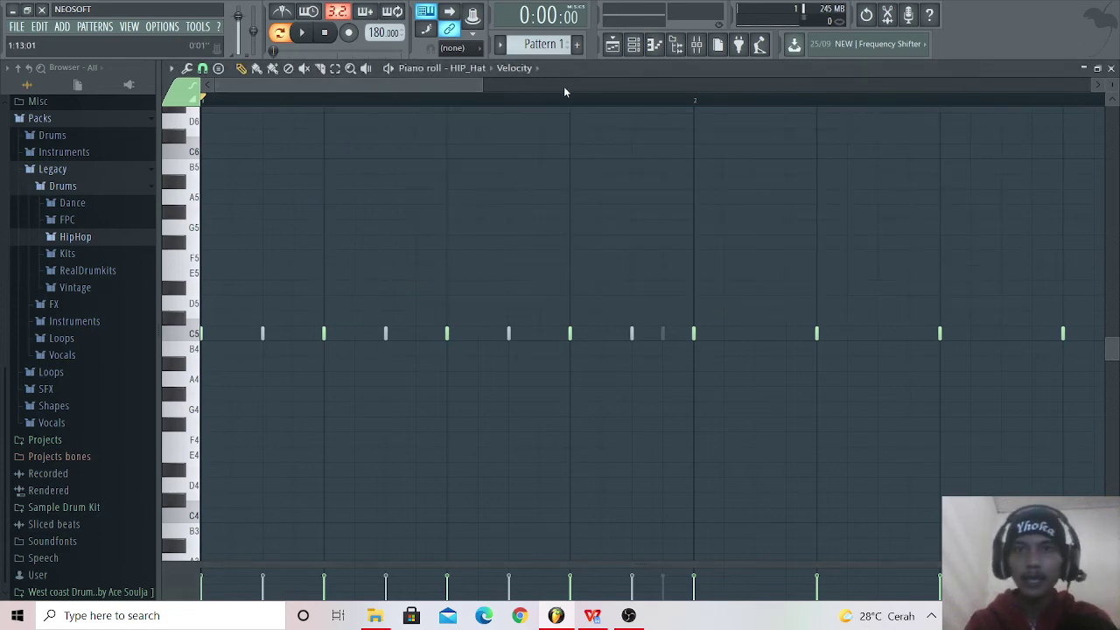
{"action": "left_click_drag", "start_coordinate": [488, 90], "coordinate": [521, 90]}
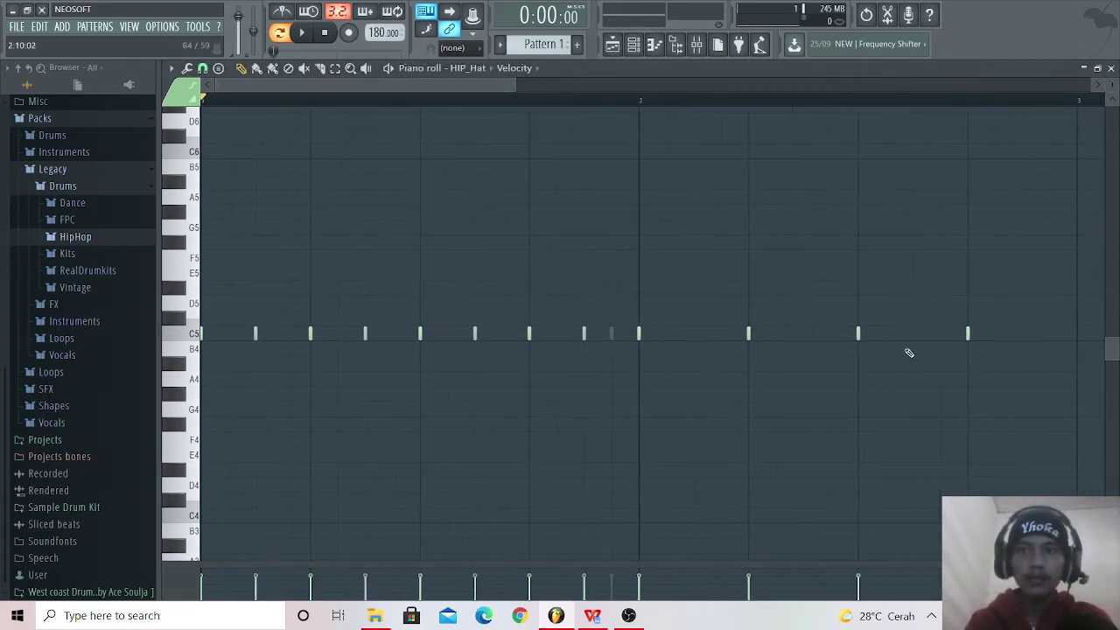
{"action": "left_click_drag", "start_coordinate": [959, 357], "coordinate": [112, 296]}
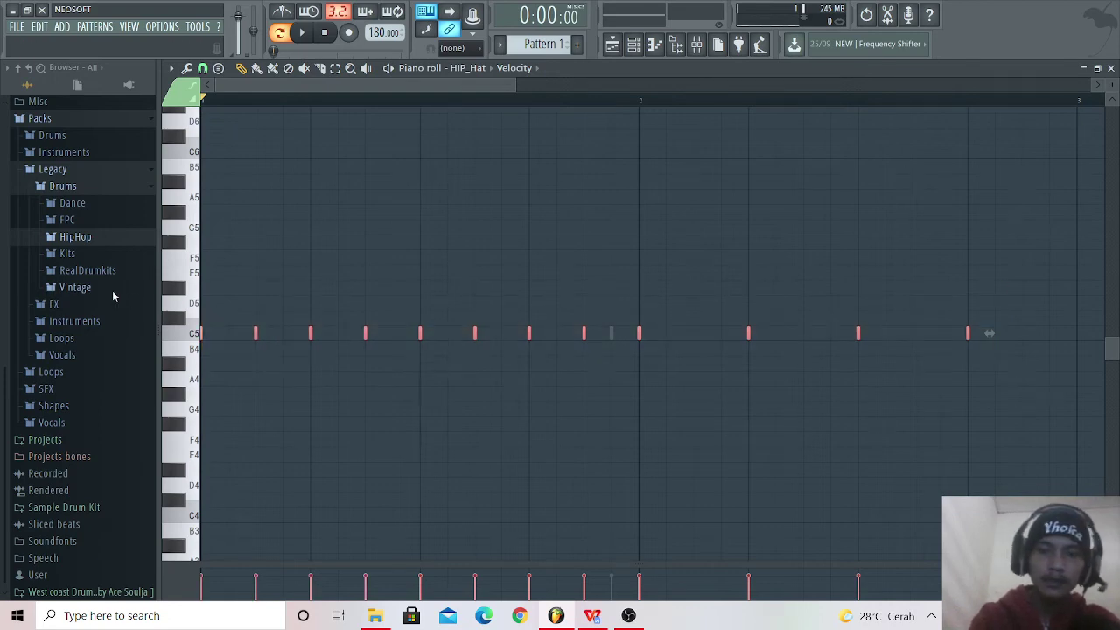
{"action": "key", "text": "Delete"}
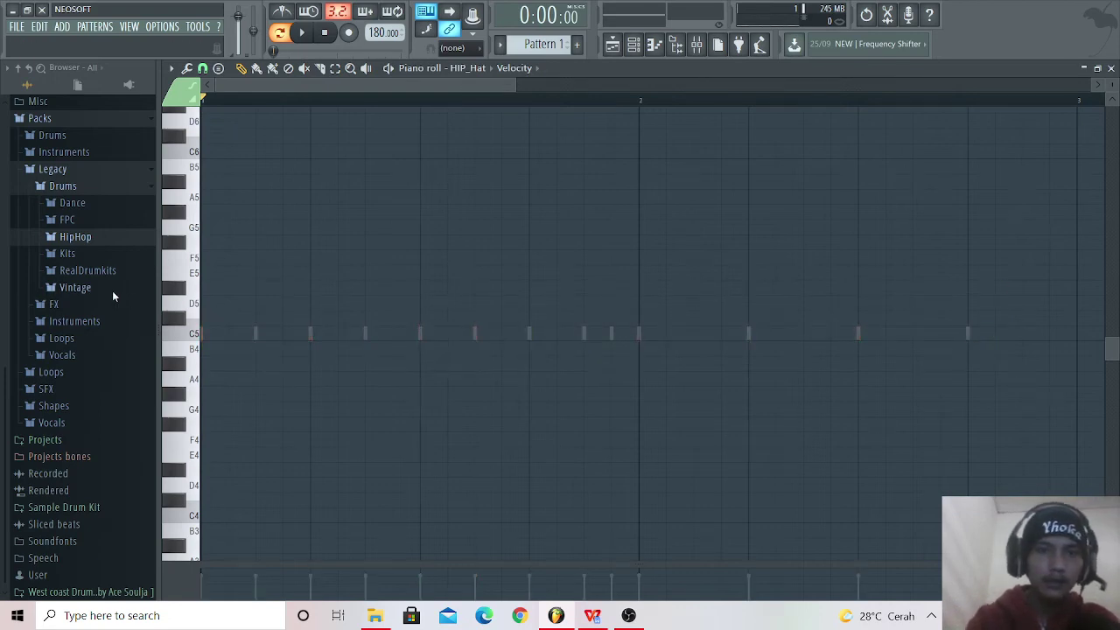
Step: Fill the HIP_Hat channel on every 4 steps and select all its notes in the piano roll
{"action": "left_click", "coordinate": [634, 45]}
{"action": "right_click", "coordinate": [405, 267]}
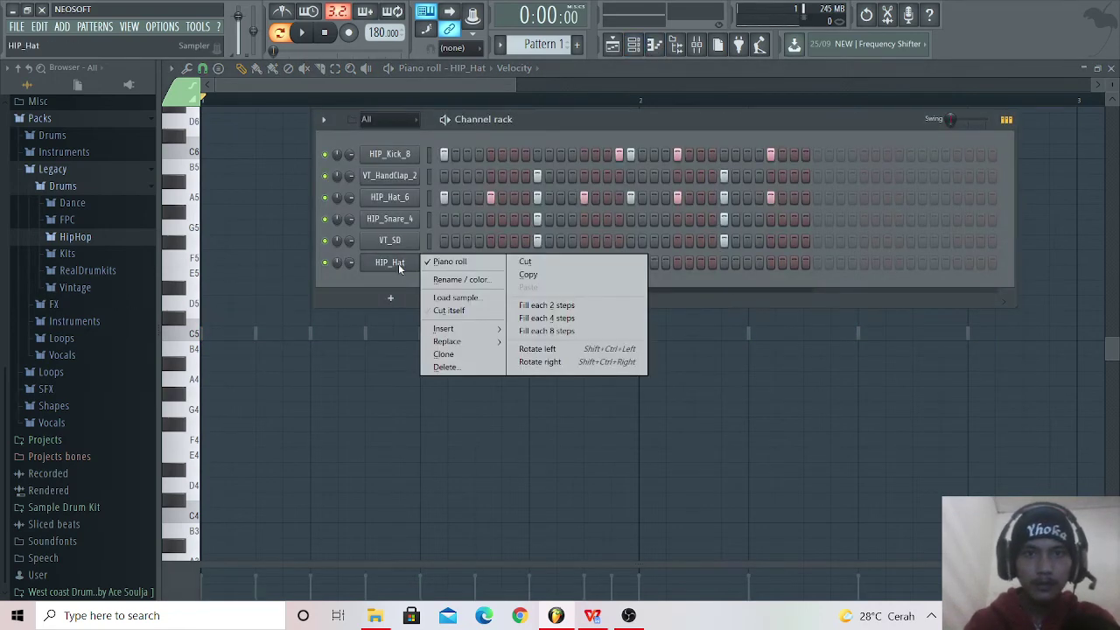
{"action": "left_click", "coordinate": [546, 318]}
{"action": "left_click", "coordinate": [371, 79]}
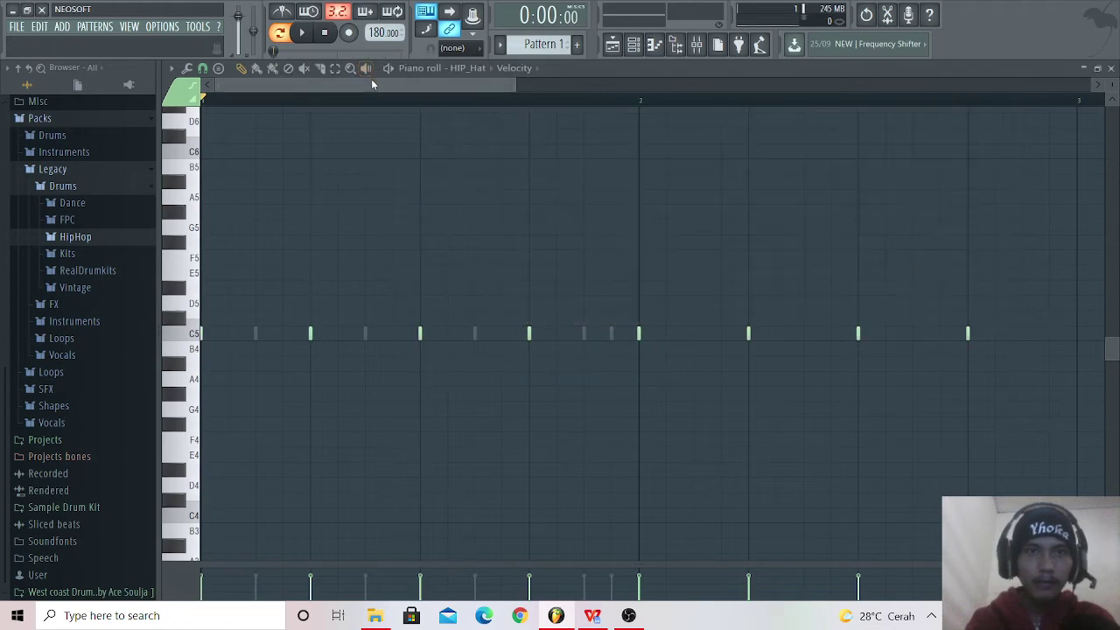
{"action": "left_click", "coordinate": [181, 339]}
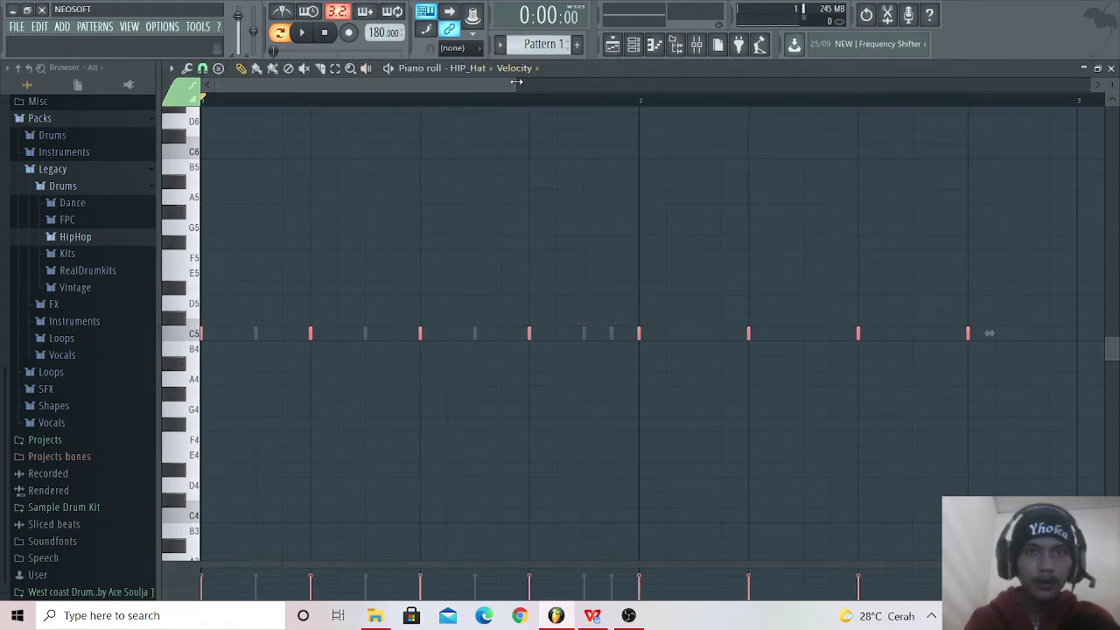
Step: Set the piano roll snapping to 1/3 step and shift the selected HIP_Hat notes in 1/3-step increments, playing the pattern at each position
{"action": "left_click_drag", "start_coordinate": [517, 82], "coordinate": [268, 102]}
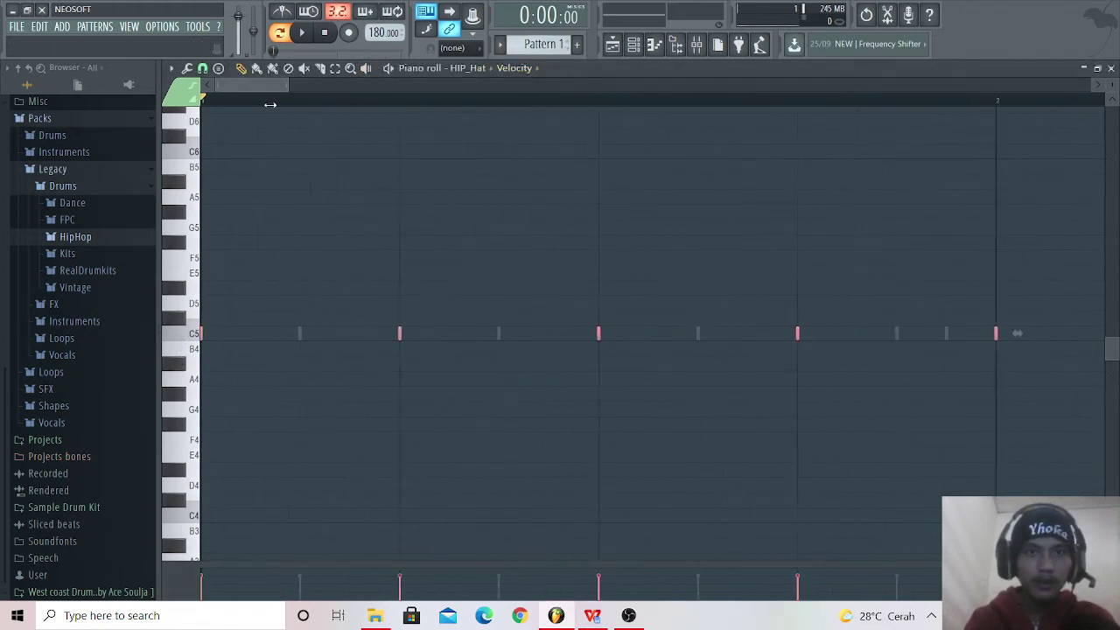
{"action": "left_click", "coordinate": [203, 70]}
{"action": "left_click", "coordinate": [232, 171]}
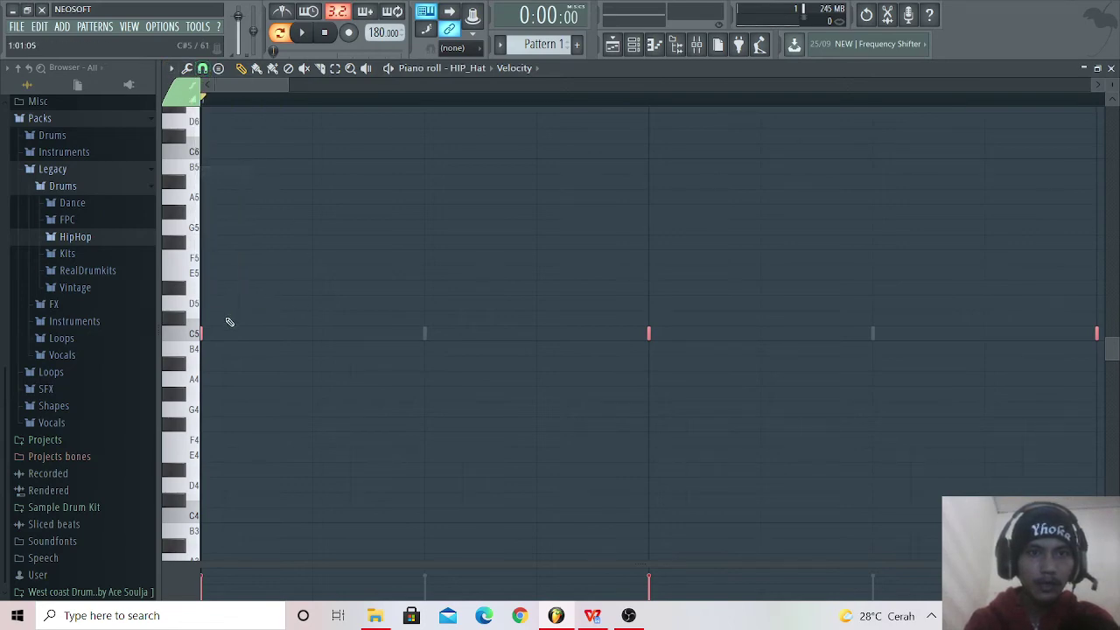
{"action": "key", "text": "space"}
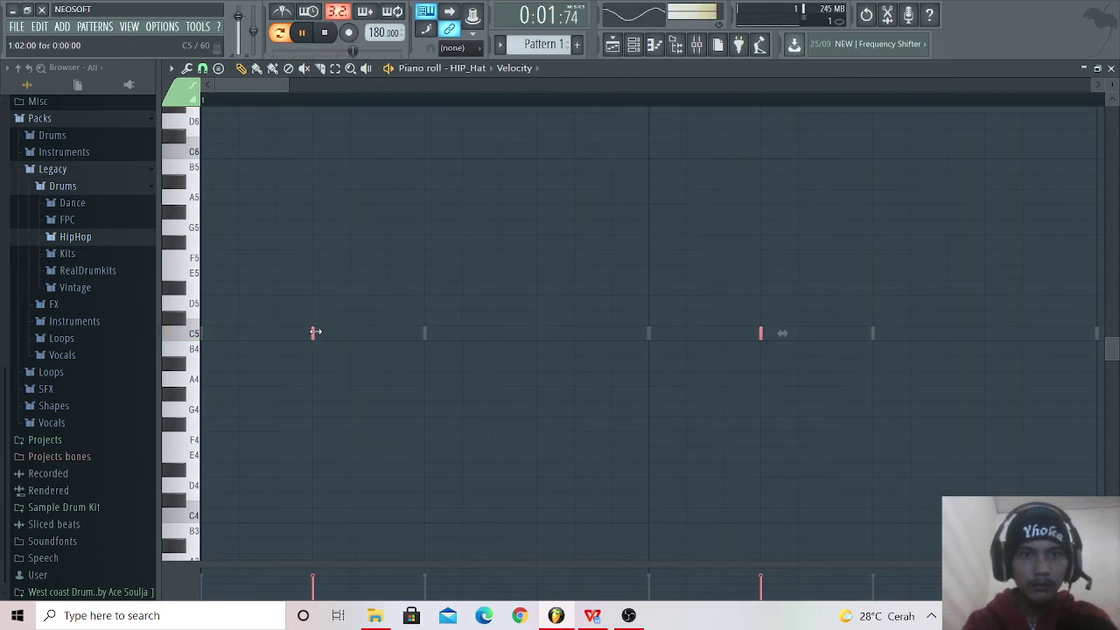
{"action": "left_click_drag", "start_coordinate": [311, 332], "coordinate": [338, 331]}
{"action": "key", "text": "space"}
{"action": "key", "text": "space"}
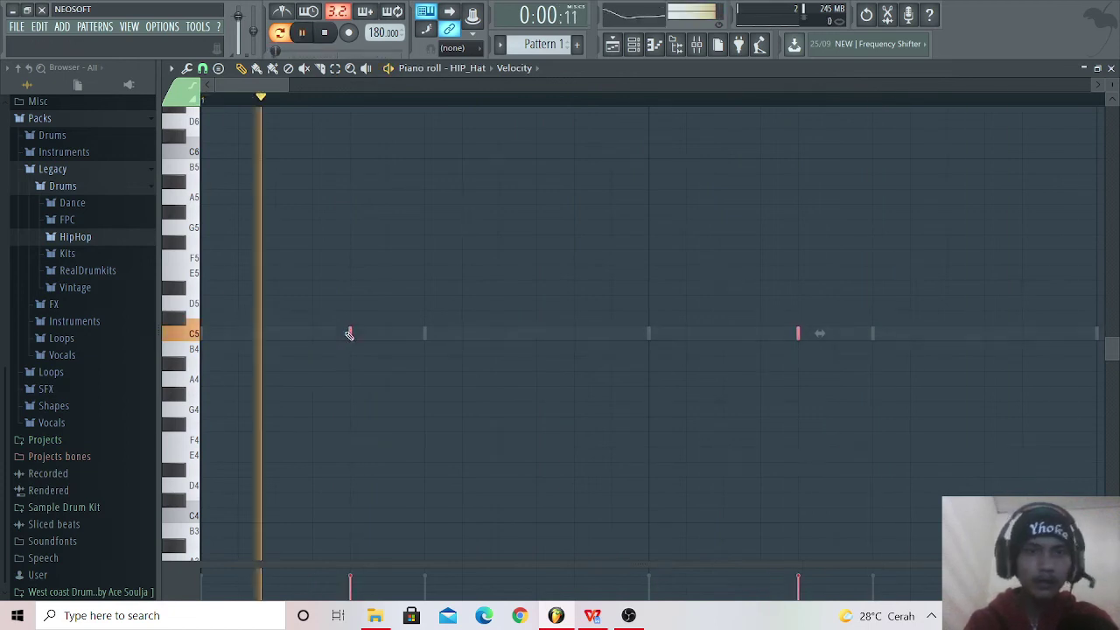
{"action": "key", "text": "space"}
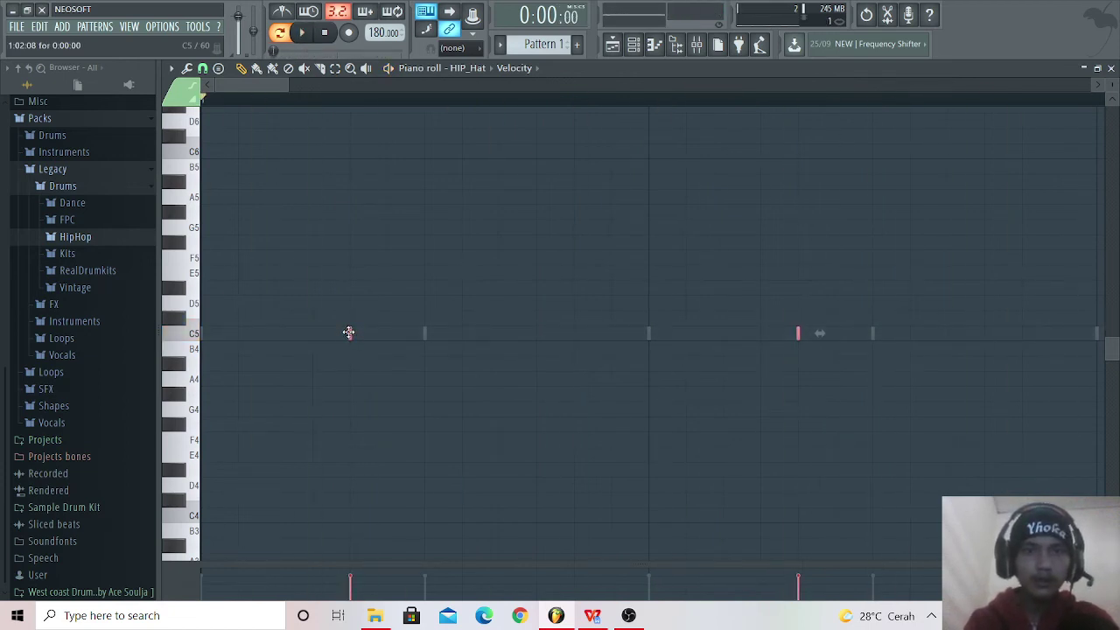
{"action": "key", "text": "space"}
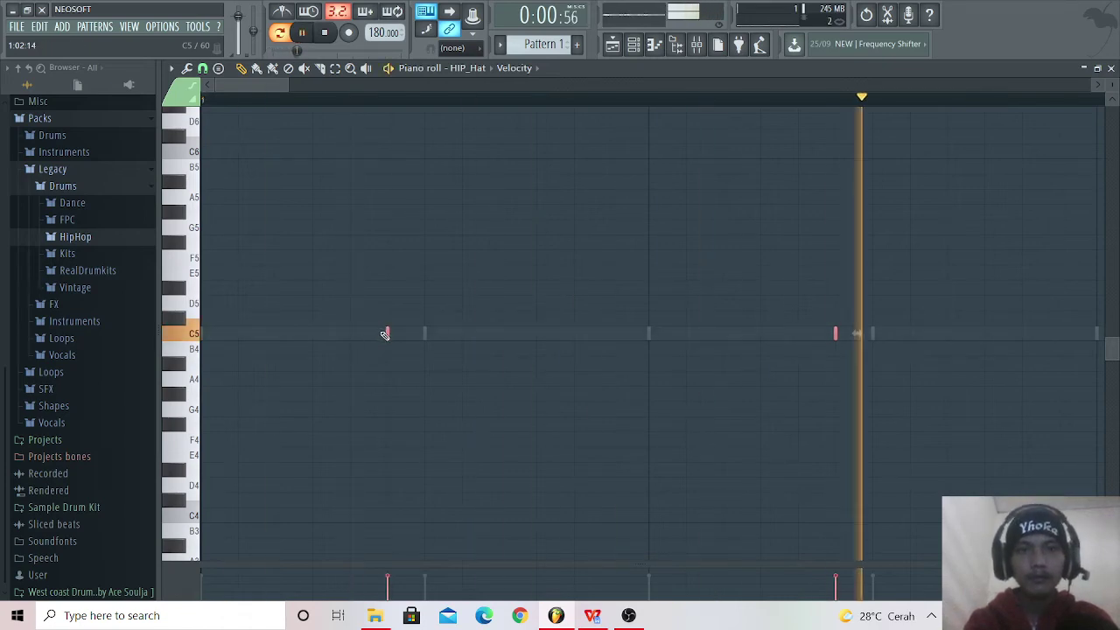
{"action": "key", "text": "space"}
Step: Move the selected HIP_Hat notes to the fourth step of every beat and play the pattern
{"action": "left_click_drag", "start_coordinate": [385, 331], "coordinate": [540, 327]}
{"action": "key", "text": "space"}
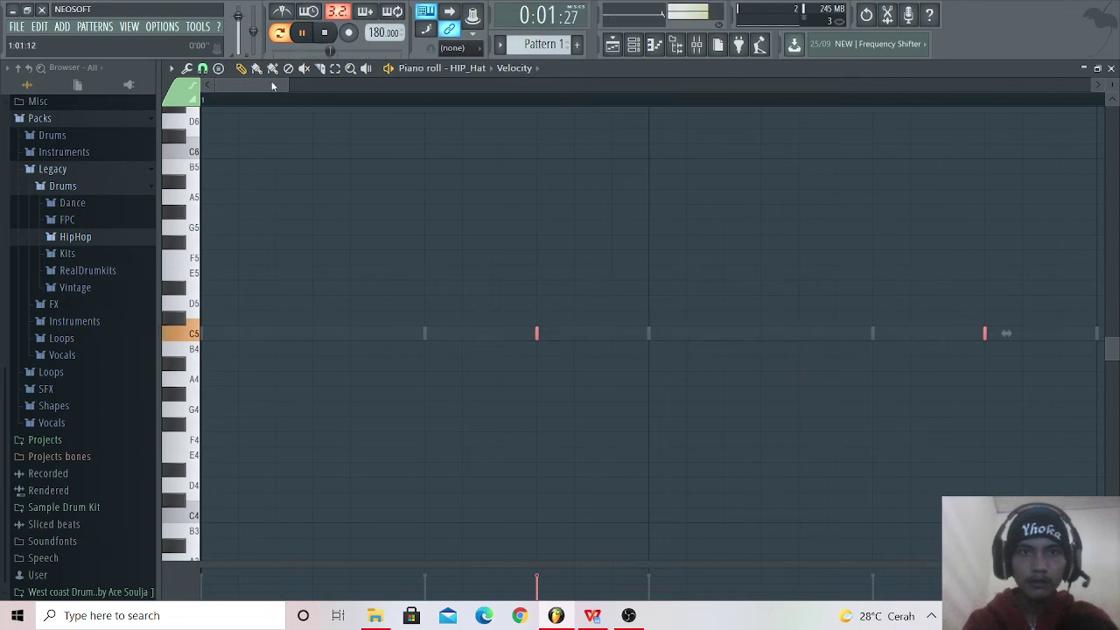
{"action": "left_click_drag", "start_coordinate": [286, 84], "coordinate": [632, 119]}
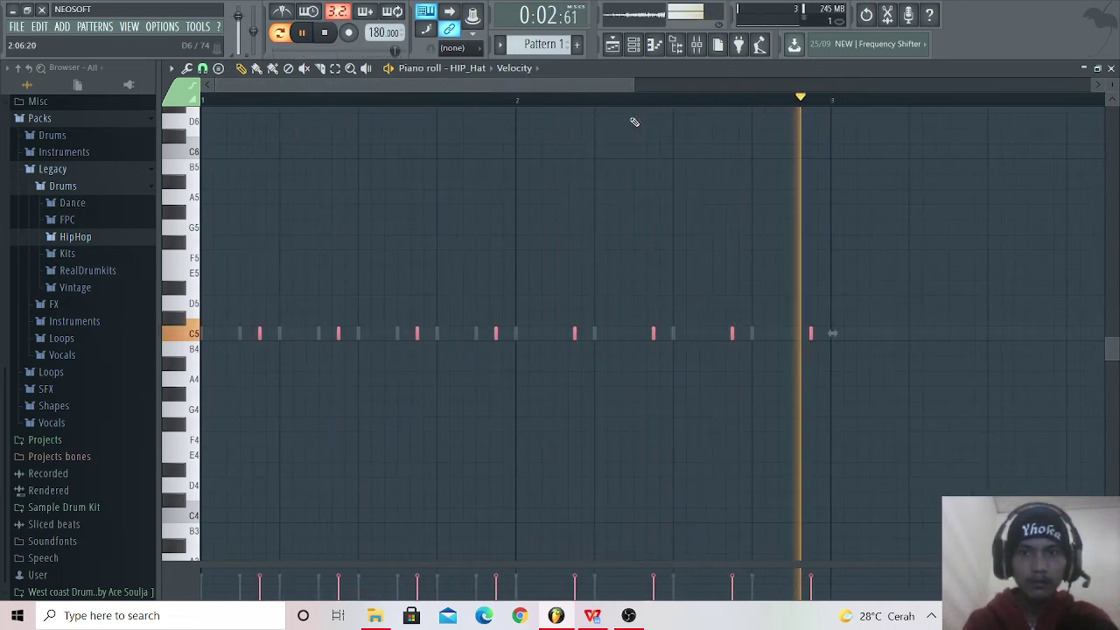
{"action": "key", "text": "space"}
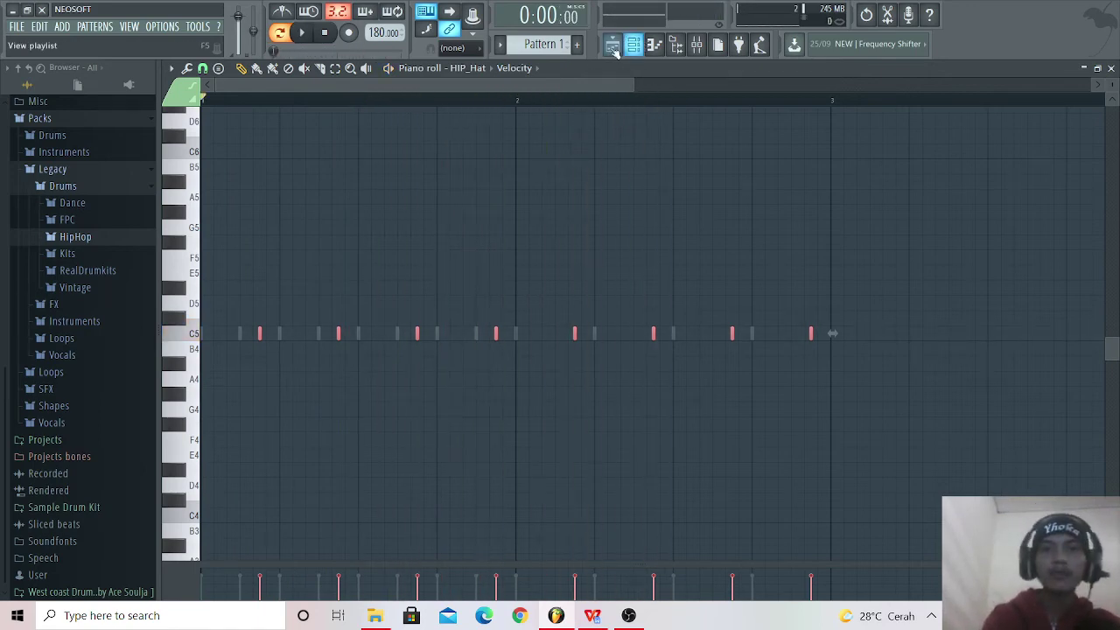
Step: Lower the HIP_Hat fader in the mixer and set the Insert 3 fader to 75% (-5.8 dB)
{"action": "left_click_drag", "start_coordinate": [637, 89], "coordinate": [688, 100]}
{"action": "left_click", "coordinate": [634, 44]}
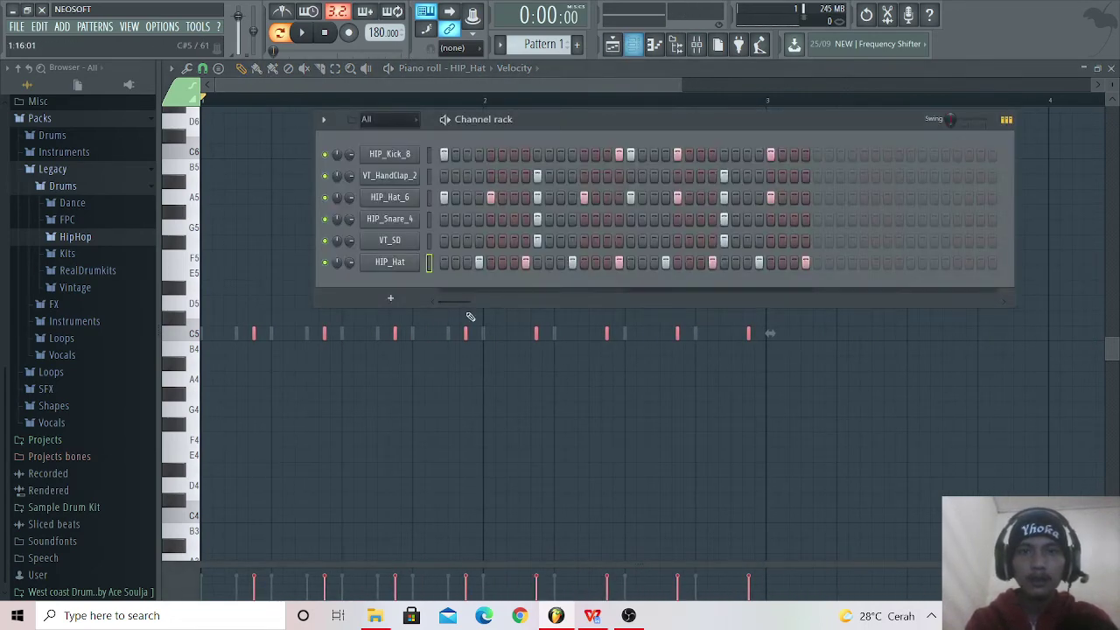
{"action": "left_click", "coordinate": [499, 86]}
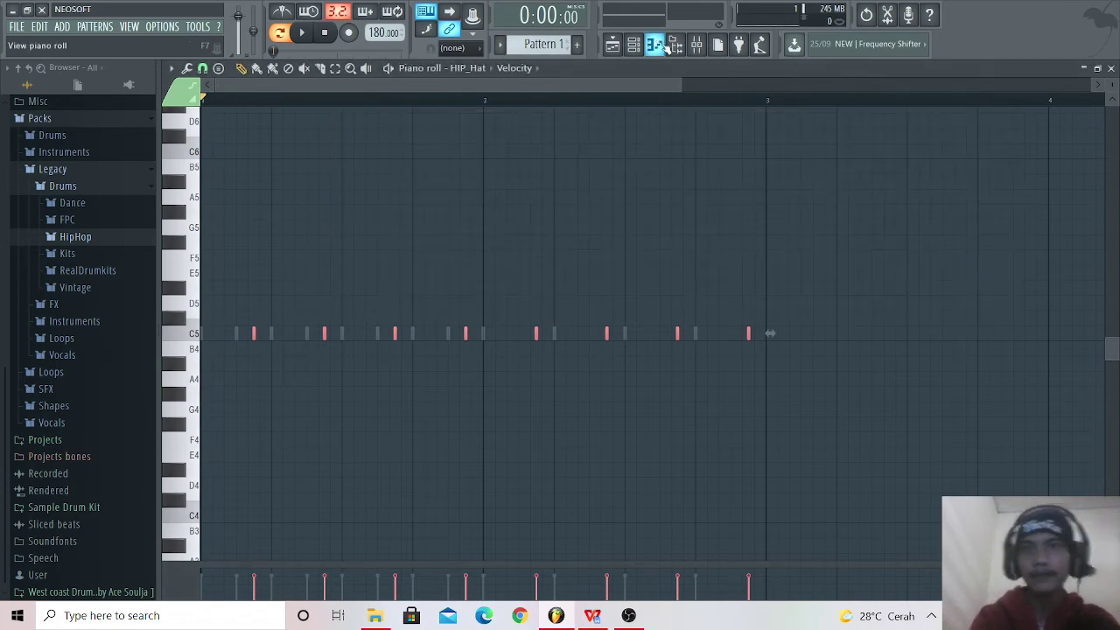
{"action": "left_click", "coordinate": [696, 44]}
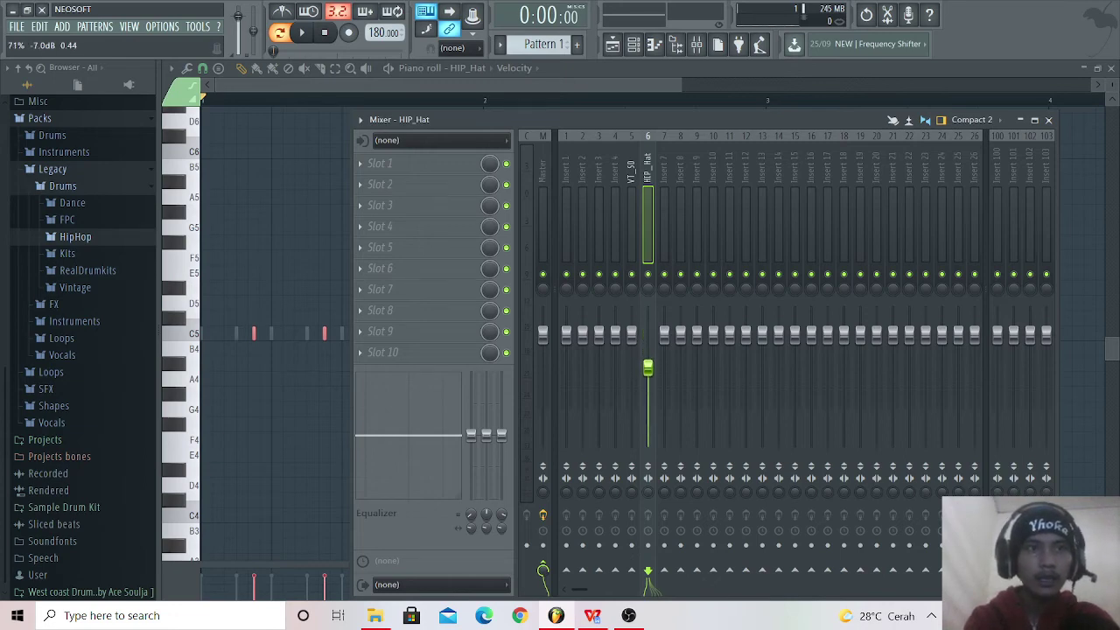
{"action": "left_click", "coordinate": [599, 336]}
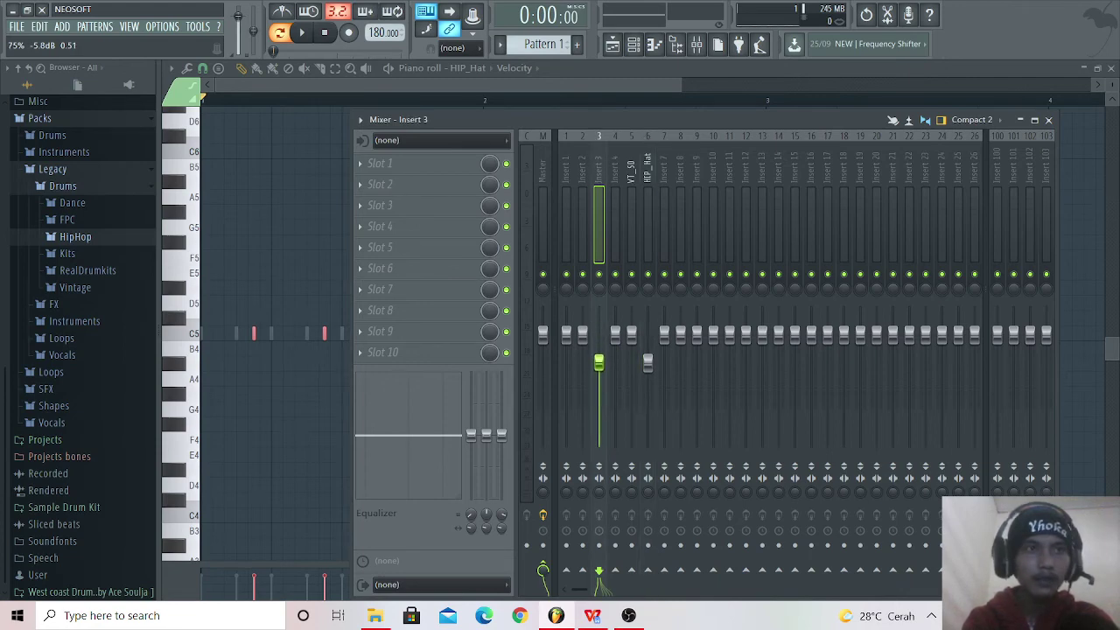
{"action": "left_click", "coordinate": [418, 84]}
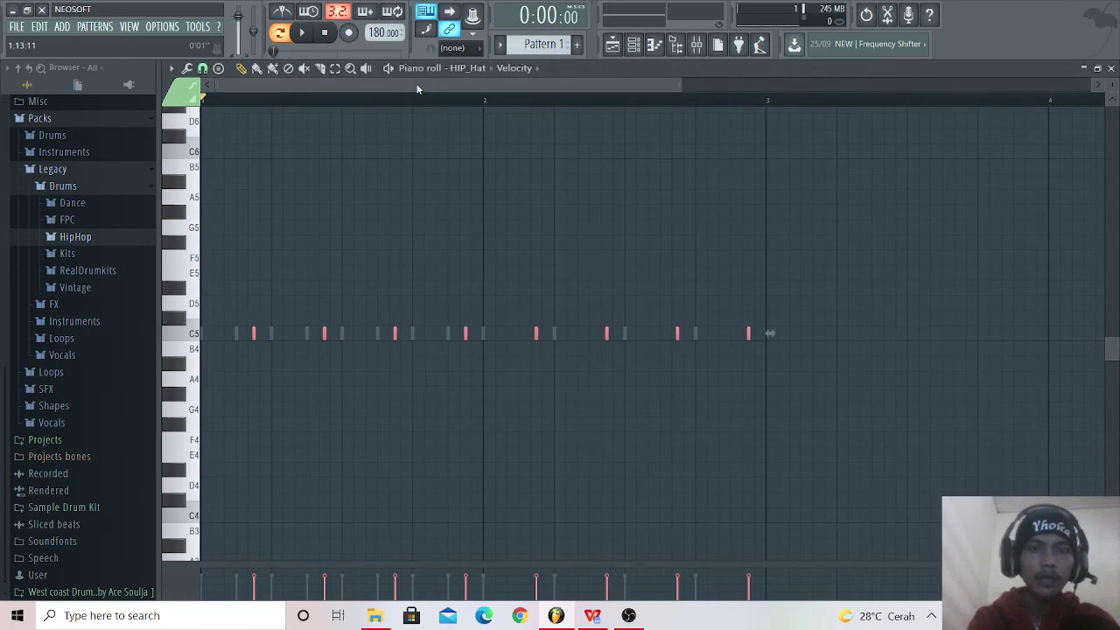
Step: Nudge the HIP_Hat note in the second beat of bar 2 a 1/3 step earlier during playback and deselect all notes
{"action": "key", "text": "space"}
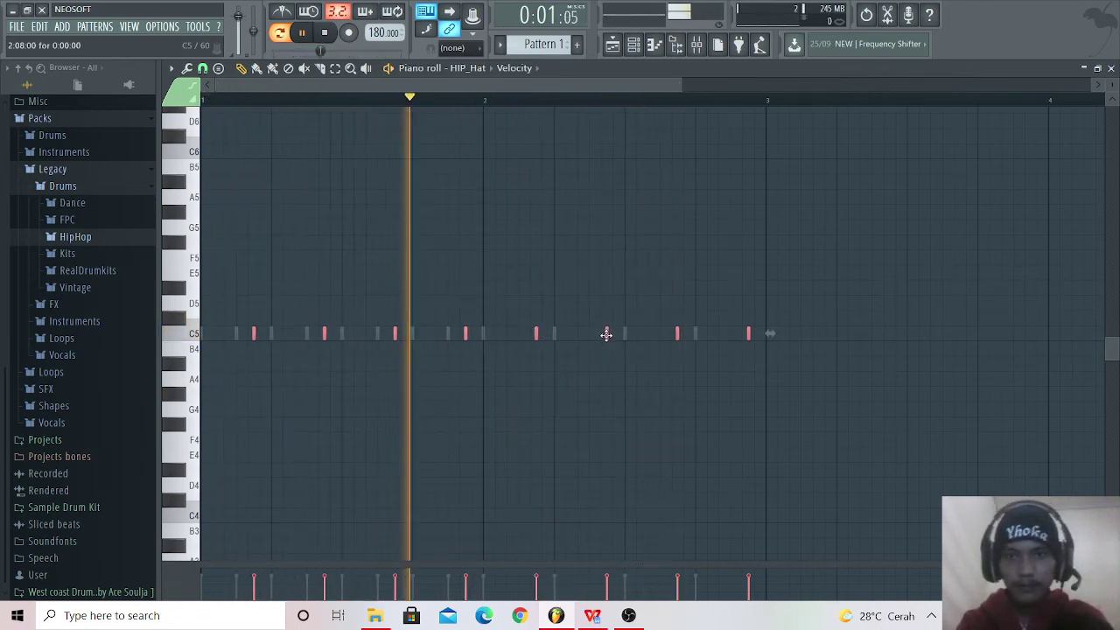
{"action": "mouse_move", "coordinate": [606, 336]}
{"action": "left_mouse_down"}
{"action": "mouse_move", "coordinate": [589, 335]}
{"action": "mouse_move", "coordinate": [610, 338]}
{"action": "mouse_move", "coordinate": [602, 334]}
{"action": "left_mouse_up"}
{"action": "left_click", "coordinate": [611, 361]}
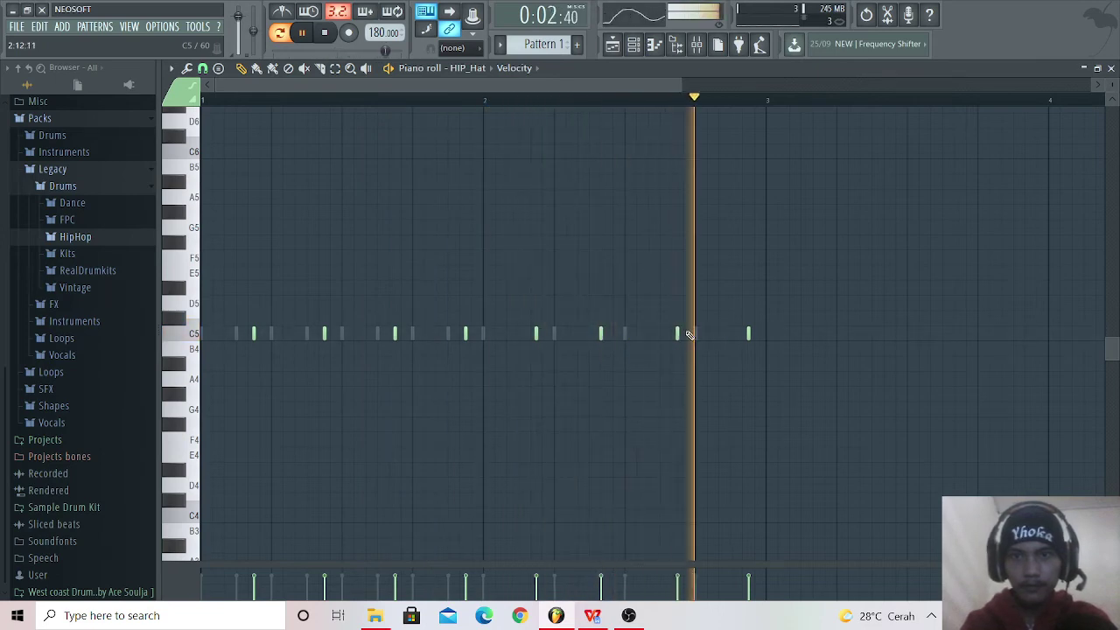
{"action": "key", "text": "space"}
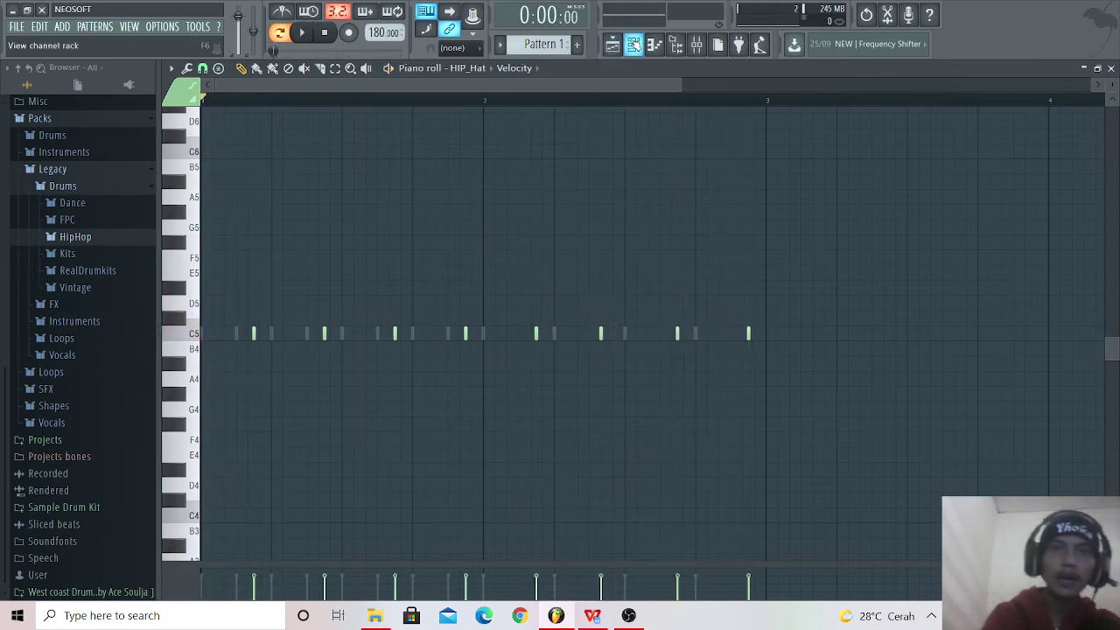
Step: Mute the HIP_Hat channel and play the pattern with the HIP_Hat_6 notes open in the piano roll
{"action": "left_click", "coordinate": [633, 44]}
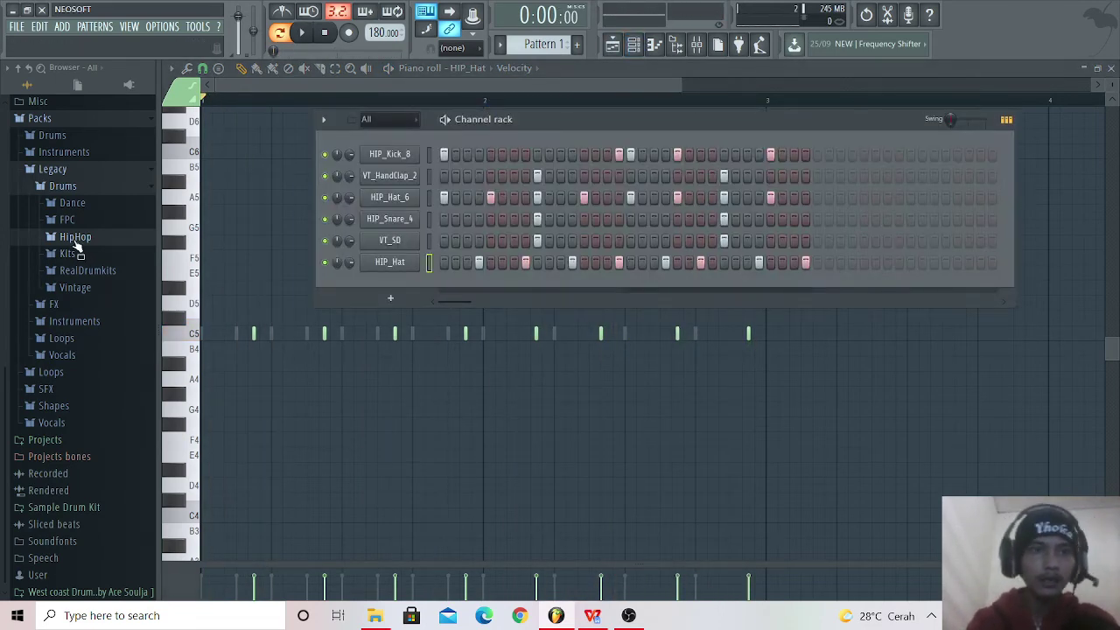
{"action": "left_click", "coordinate": [75, 237]}
{"action": "left_click", "coordinate": [76, 239]}
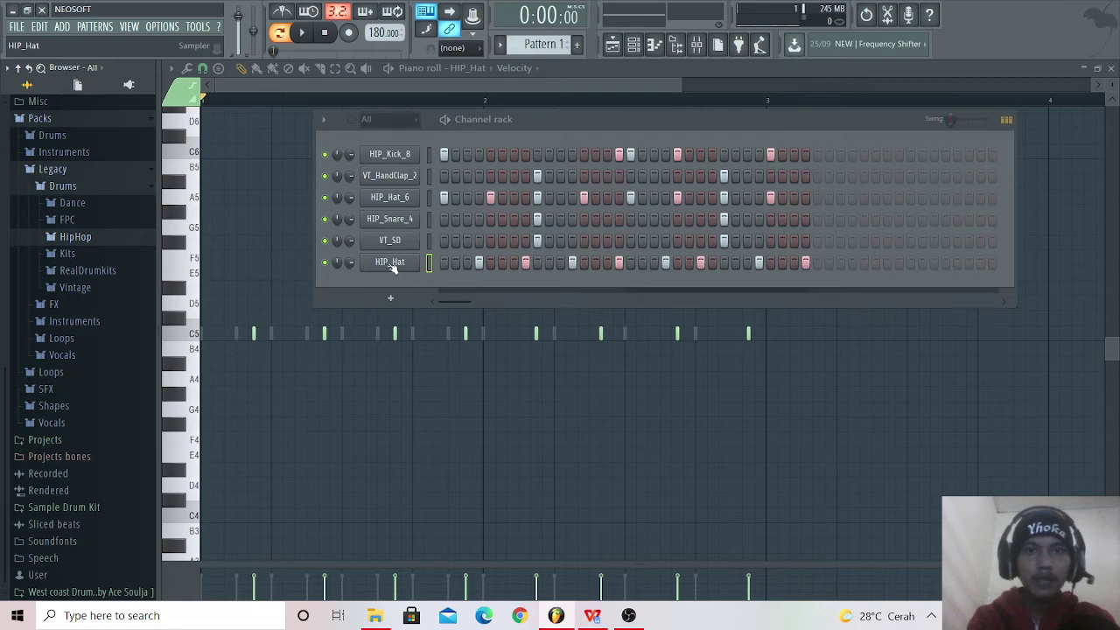
{"action": "left_click", "coordinate": [325, 263]}
{"action": "right_click", "coordinate": [392, 203]}
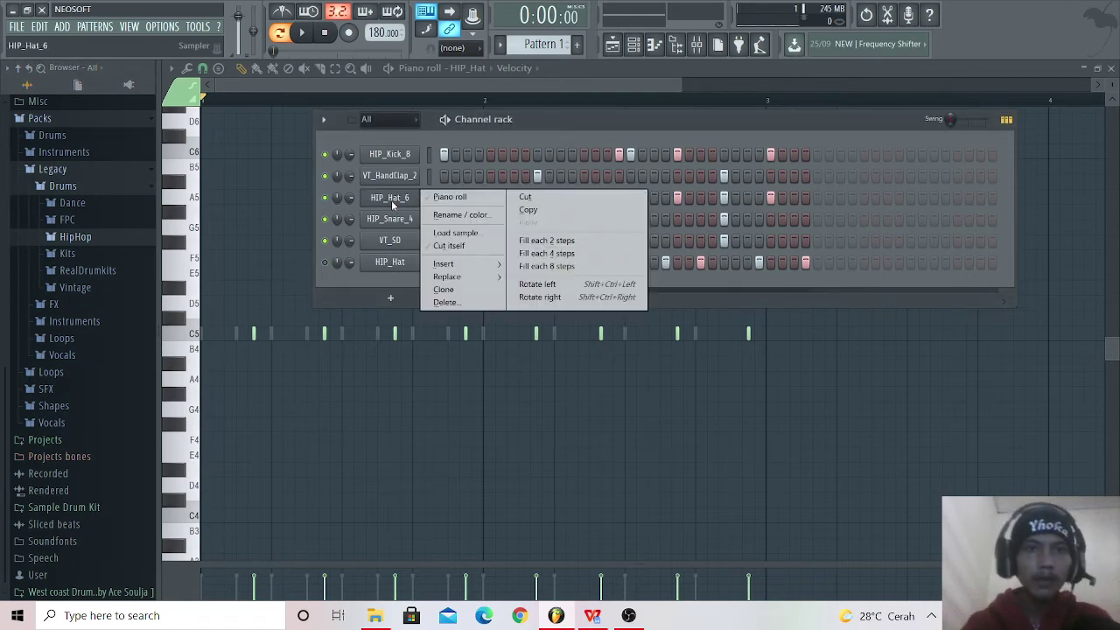
{"action": "left_click", "coordinate": [451, 197]}
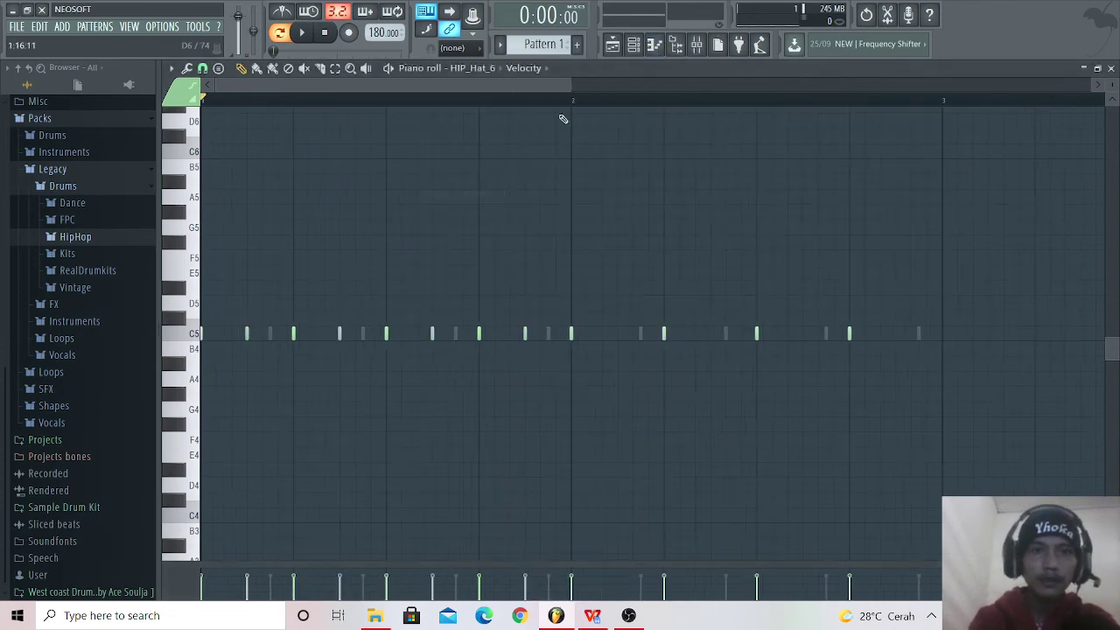
{"action": "key", "text": "space"}
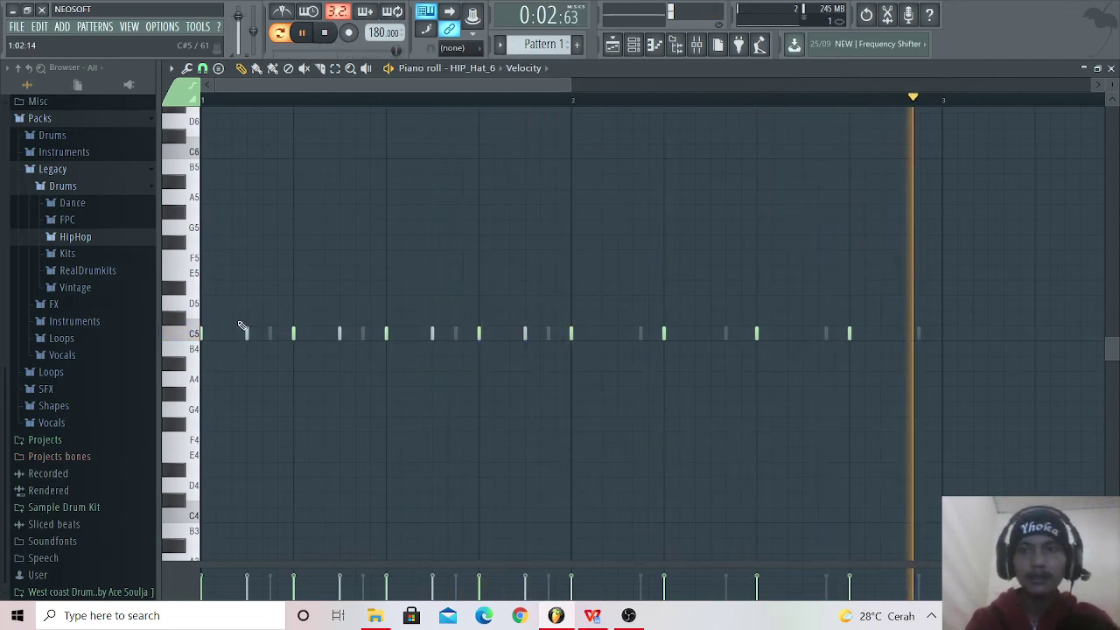
{"action": "key", "text": "space"}
Step: Choose 1/3 step snapping for editing the HIP_Hat_6 notes
{"action": "left_click_drag", "start_coordinate": [570, 81], "coordinate": [428, 142]}
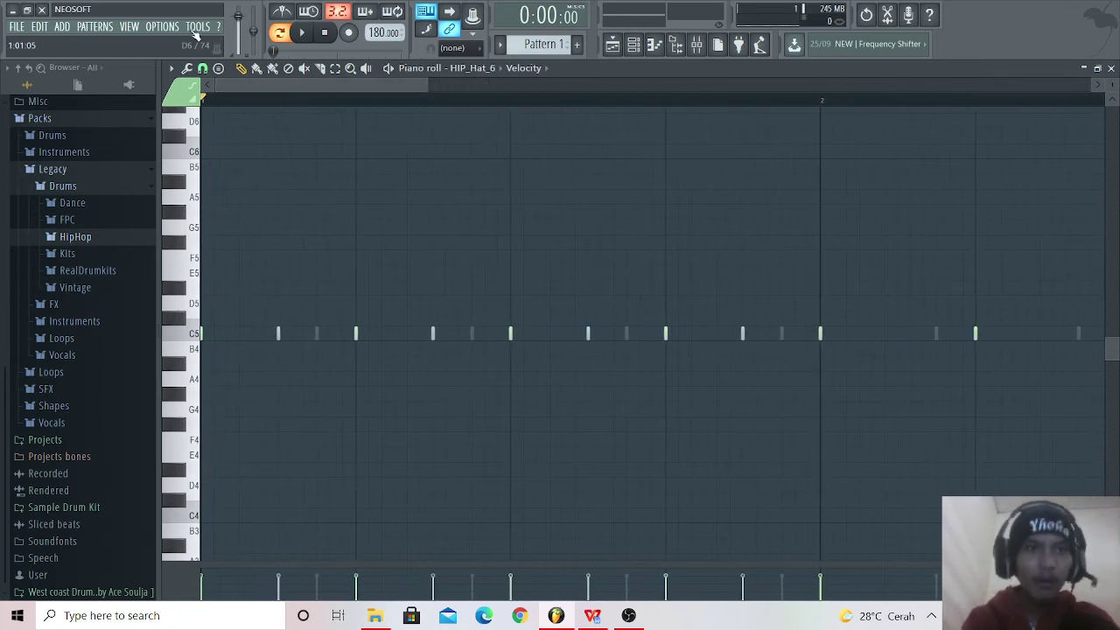
{"action": "left_click", "coordinate": [202, 68]}
{"action": "left_click", "coordinate": [213, 173]}
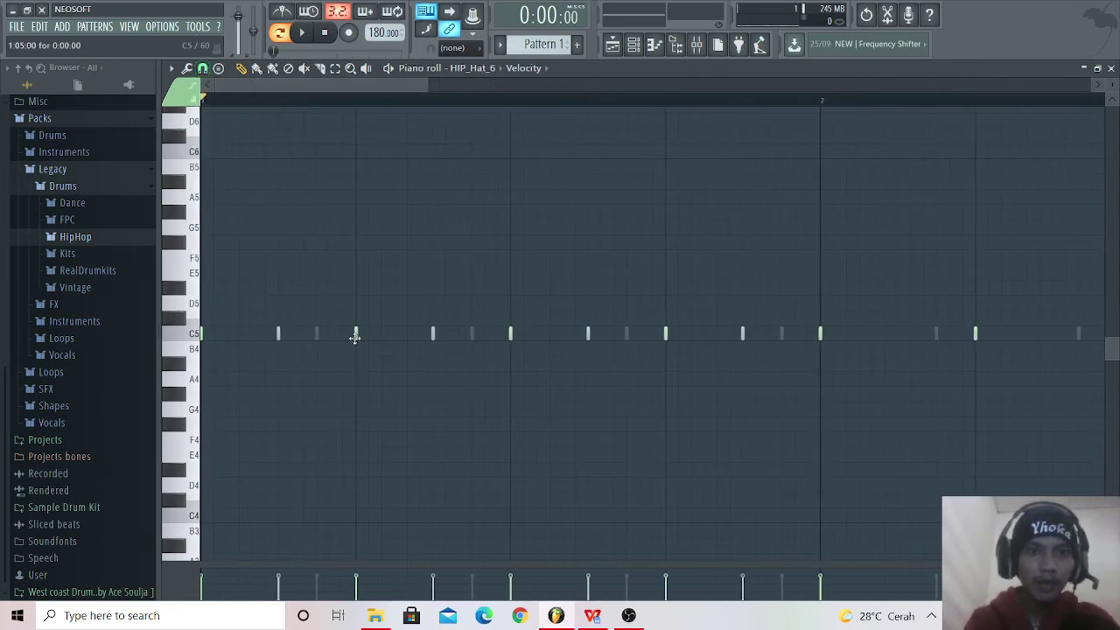
Step: Try hi-hat notes on every step between the second and third beats of bar 1 and play them
{"action": "key", "text": "space"}
{"action": "key", "text": "space"}
{"action": "left_click", "coordinate": [433, 337]}
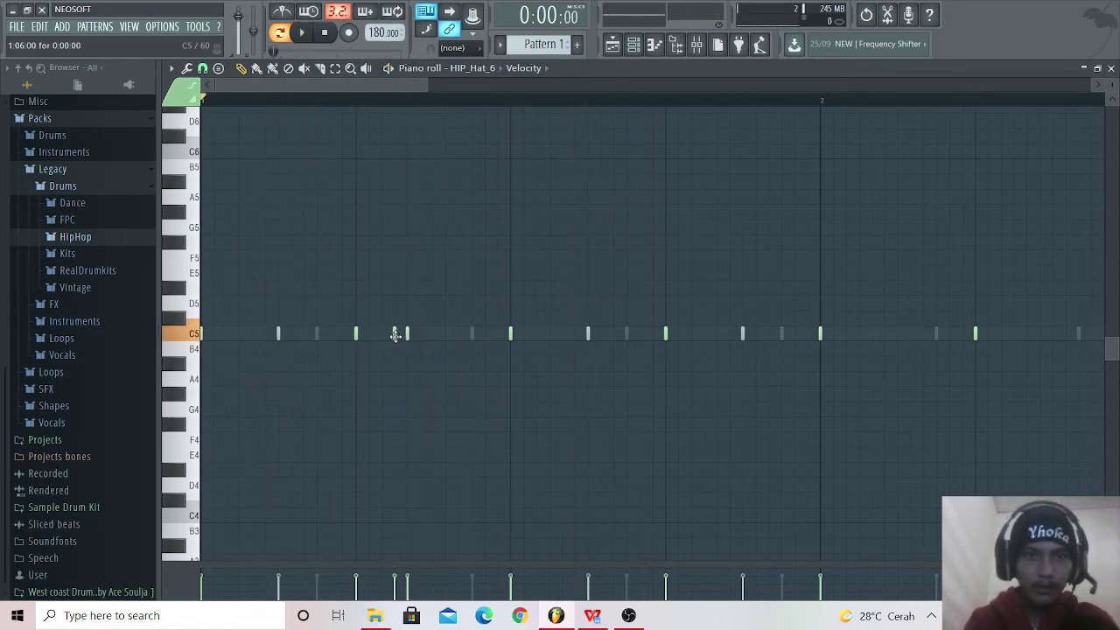
{"action": "left_click", "coordinate": [472, 335]}
{"action": "key", "text": "space"}
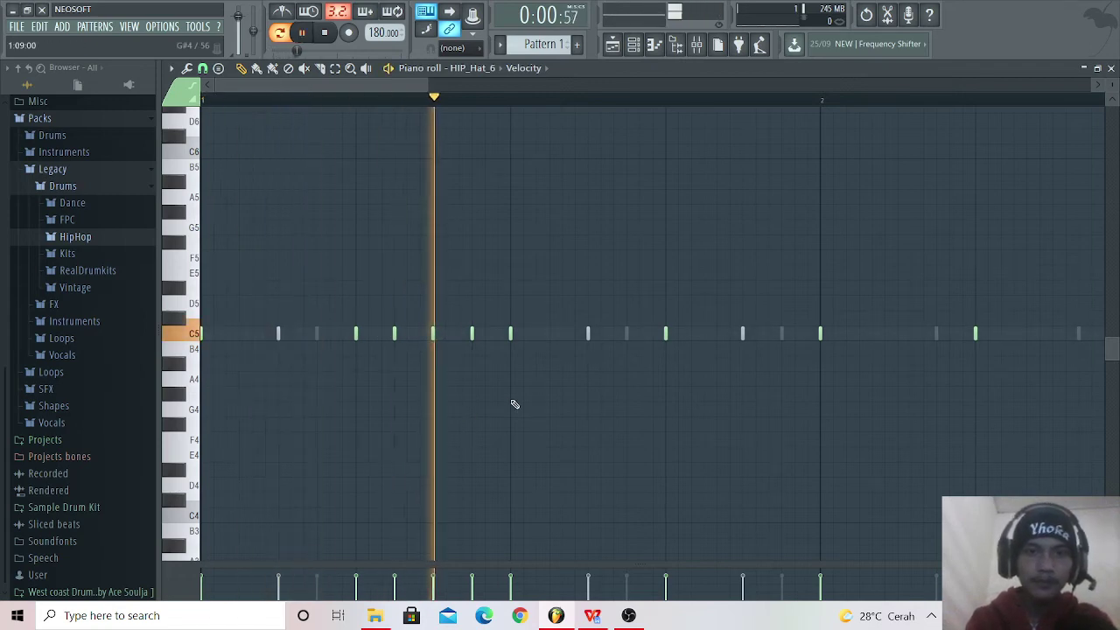
{"action": "key", "text": "space"}
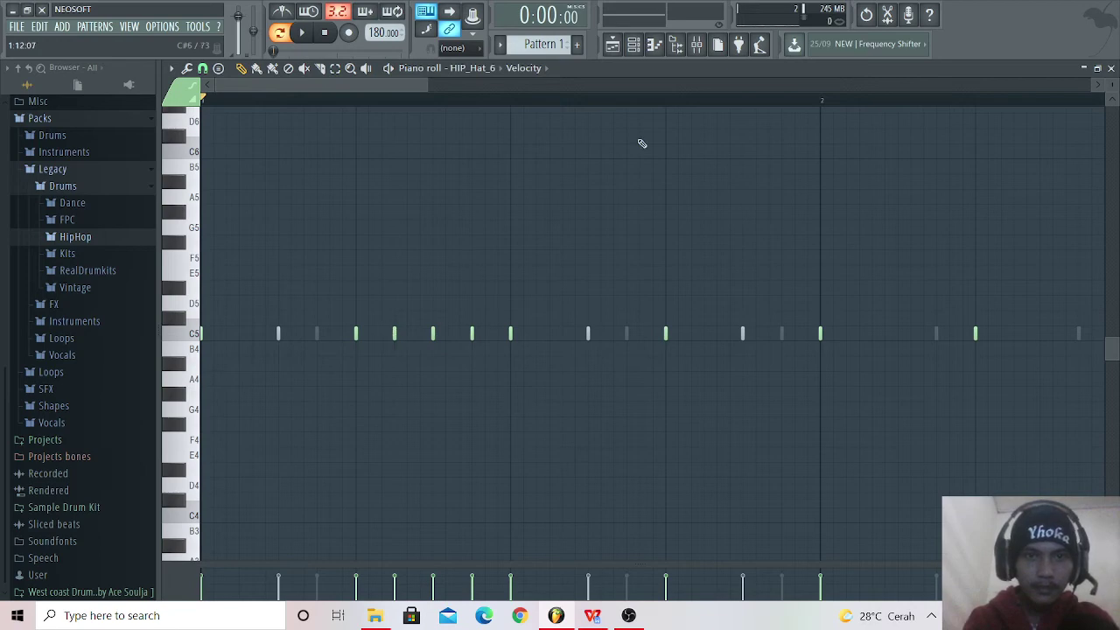
Step: Replace the hi-hat notes between the second and third beats of bar 1 with two evenly spaced triplet notes and audition them
{"action": "left_click_drag", "start_coordinate": [425, 77], "coordinate": [331, 78]}
{"action": "key", "text": "space"}
{"action": "key", "text": "space"}
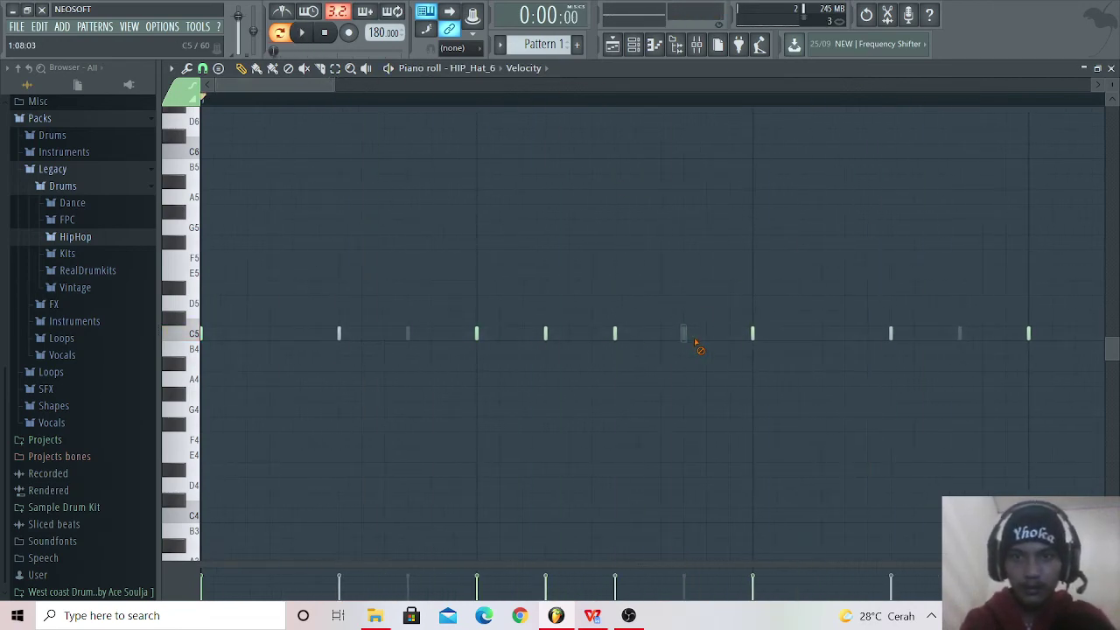
{"action": "key", "text": "space"}
{"action": "key", "text": "space"}
{"action": "left_click", "coordinate": [662, 334]}
{"action": "key", "text": "space"}
{"action": "key", "text": "space"}
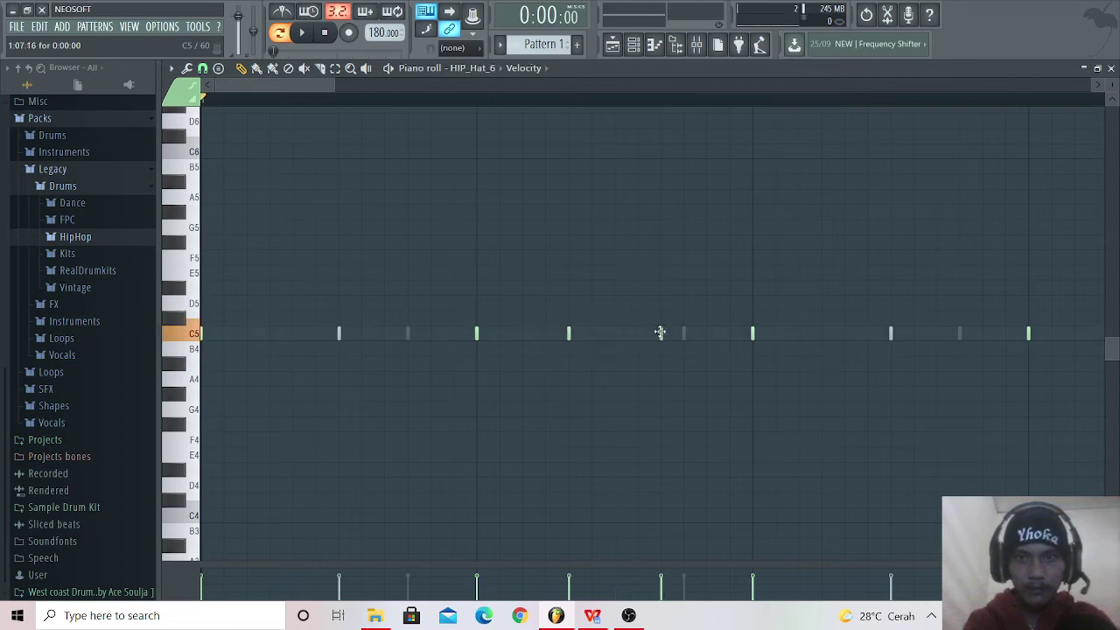
{"action": "key", "text": "space"}
{"action": "key", "text": "space"}
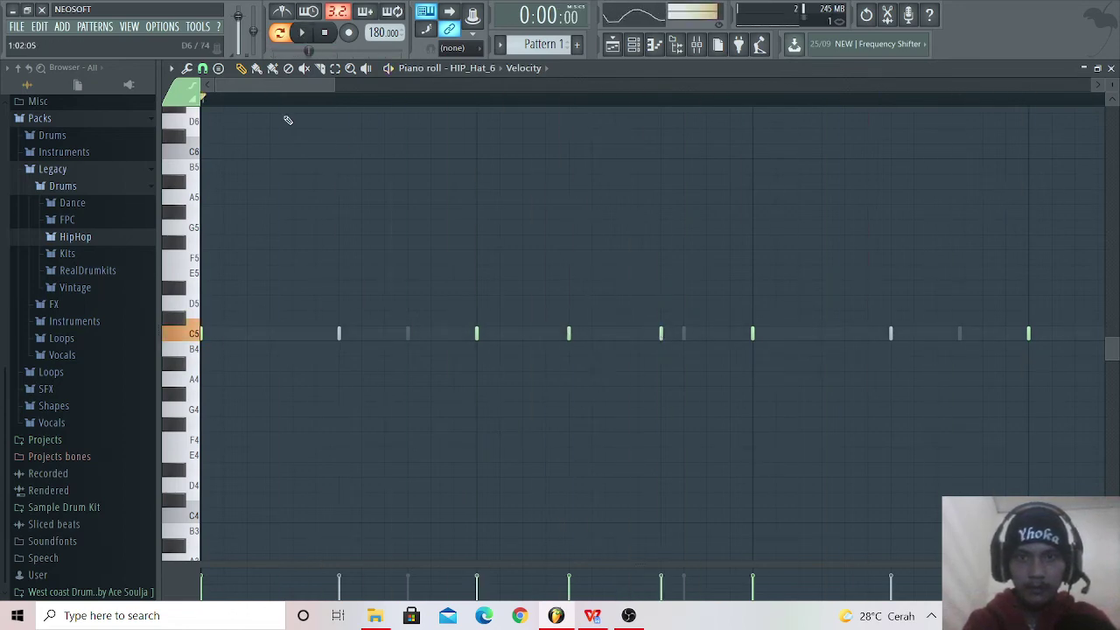
Step: Place two evenly spaced triplet hi-hat notes in the fourth beat of bar 1 and delete the off-beat notes in beats one and three
{"action": "left_click_drag", "start_coordinate": [339, 85], "coordinate": [422, 90]}
{"action": "key", "text": "space"}
{"action": "key", "text": "space"}
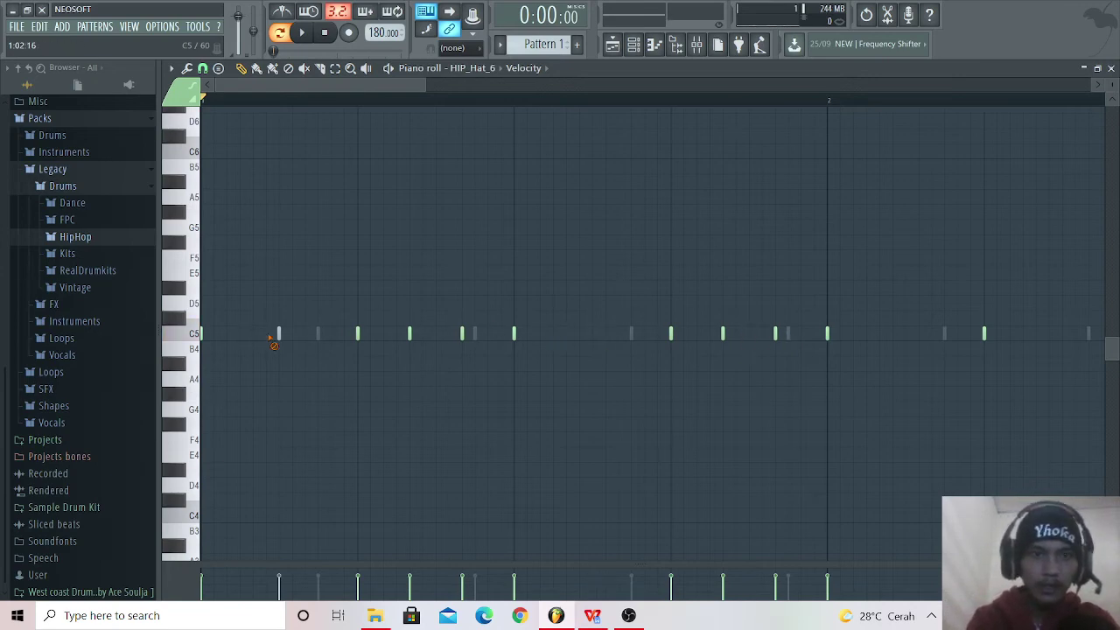
{"action": "left_click_drag", "start_coordinate": [383, 89], "coordinate": [345, 86]}
{"action": "left_click_drag", "start_coordinate": [422, 85], "coordinate": [368, 95]}
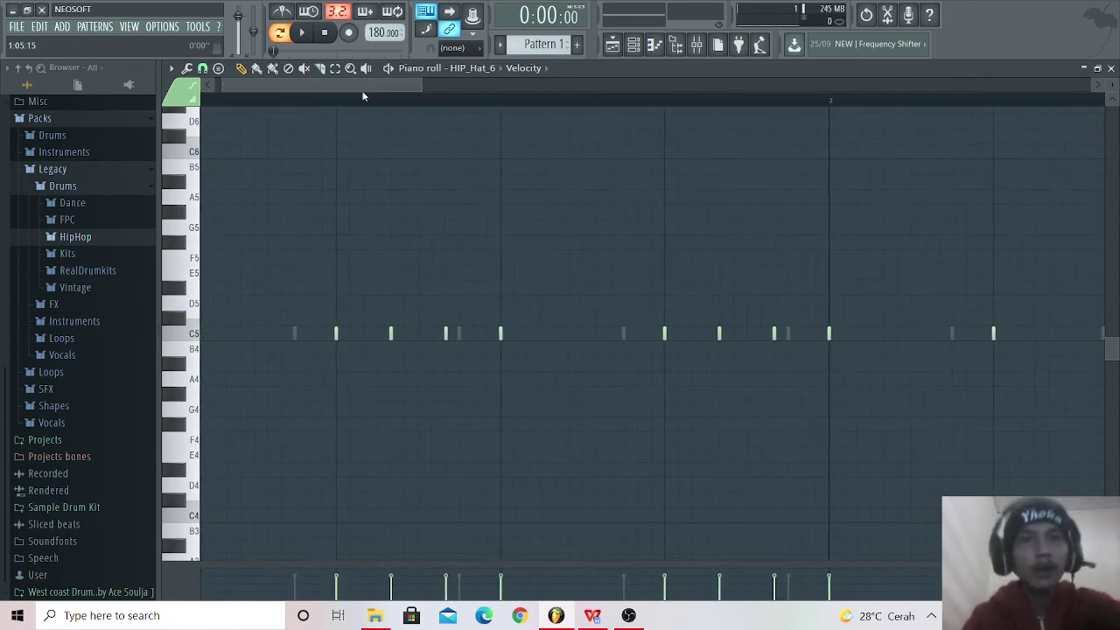
Step: Add a roll of six hi-hat notes at 1/3-step spacing after the second beat of bar 2 while the pattern plays
{"action": "left_click_drag", "start_coordinate": [366, 92], "coordinate": [311, 81]}
{"action": "key", "text": "space"}
{"action": "key", "text": "space"}
{"action": "left_click_drag", "start_coordinate": [312, 83], "coordinate": [418, 104]}
{"action": "left_click", "coordinate": [556, 333]}
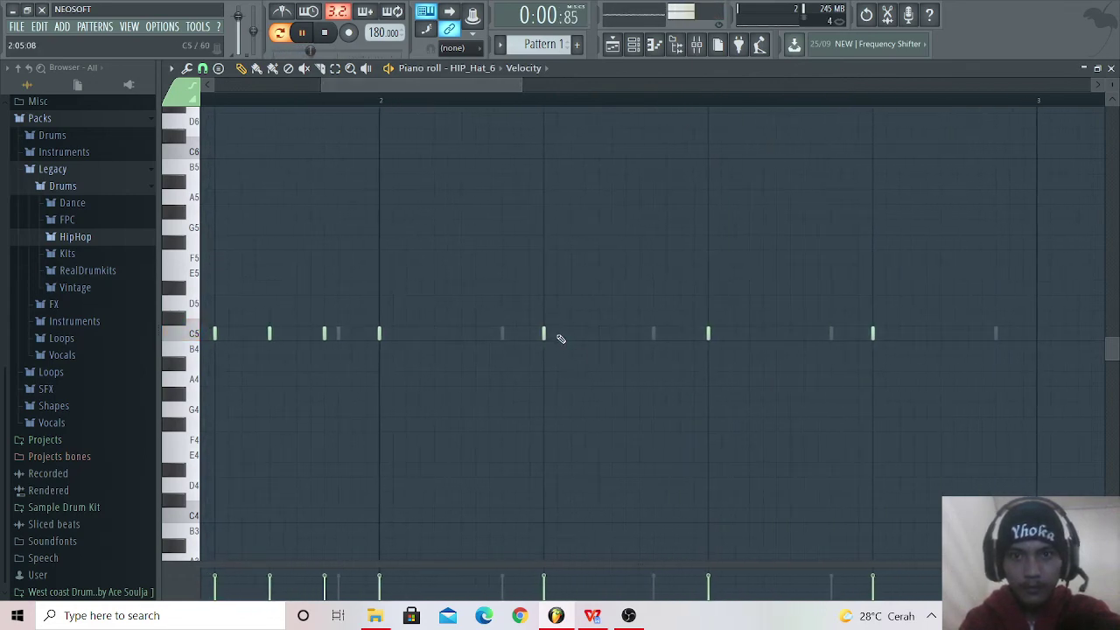
{"action": "left_click", "coordinate": [571, 334]}
{"action": "left_click", "coordinate": [584, 333]}
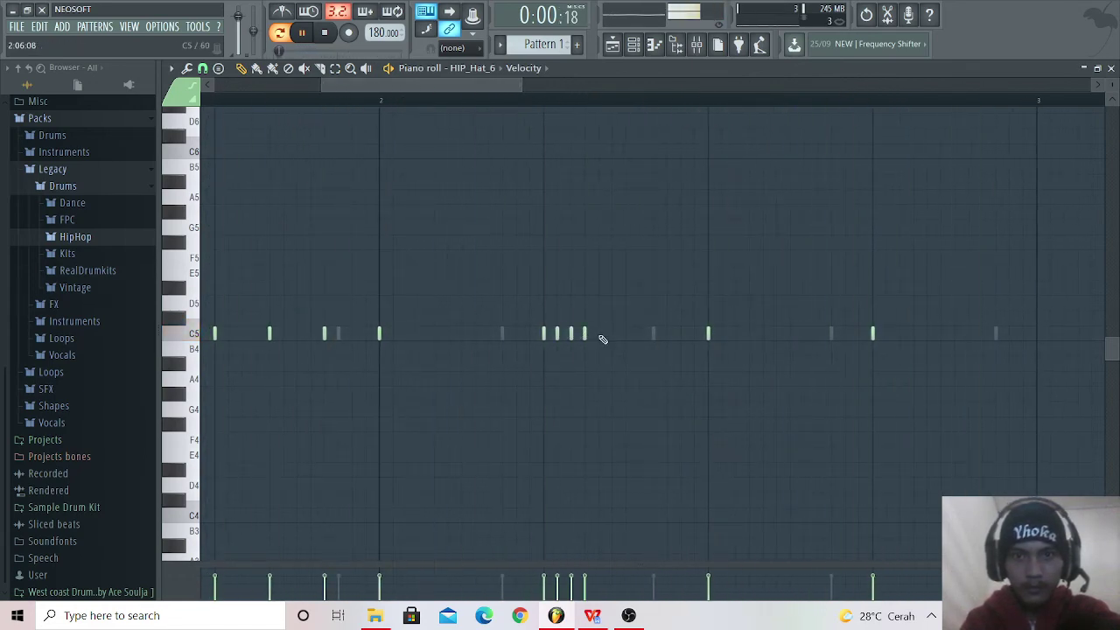
{"action": "left_click", "coordinate": [611, 334]}
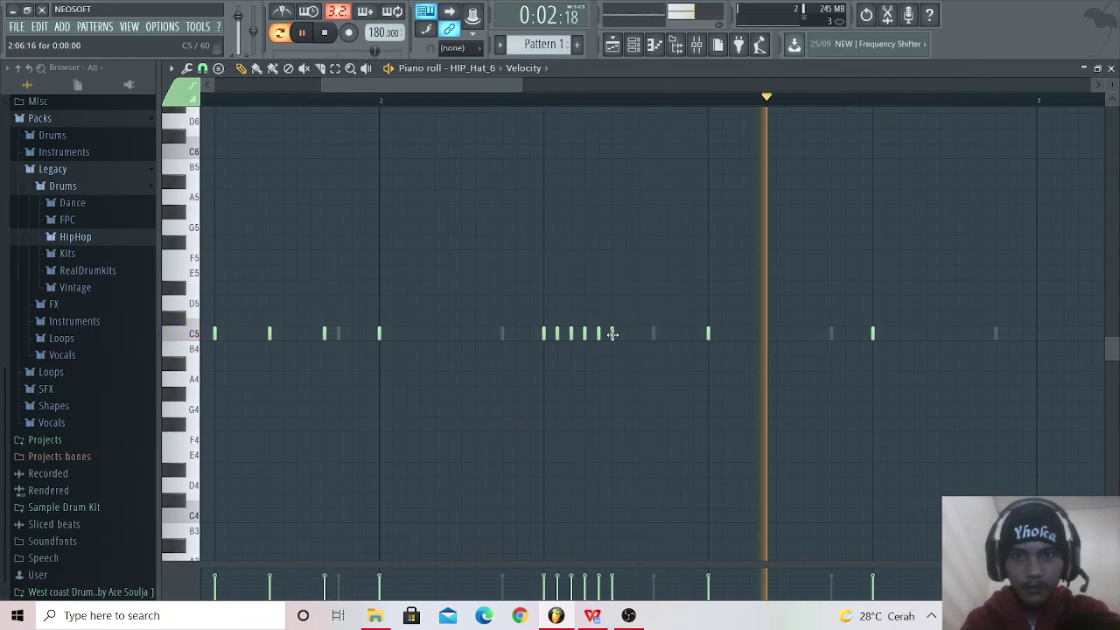
{"action": "left_click", "coordinate": [625, 333]}
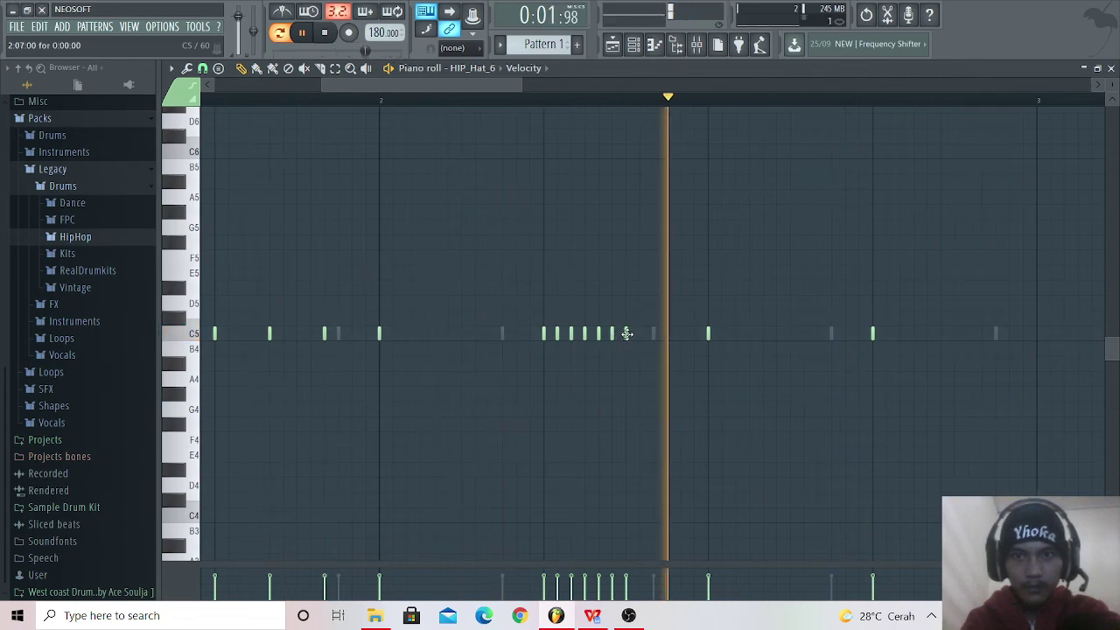
Step: Add three evenly spaced hi-hat notes in the third beat of bar 2 and two triplet notes in its fourth beat
{"action": "left_click", "coordinate": [735, 334]}
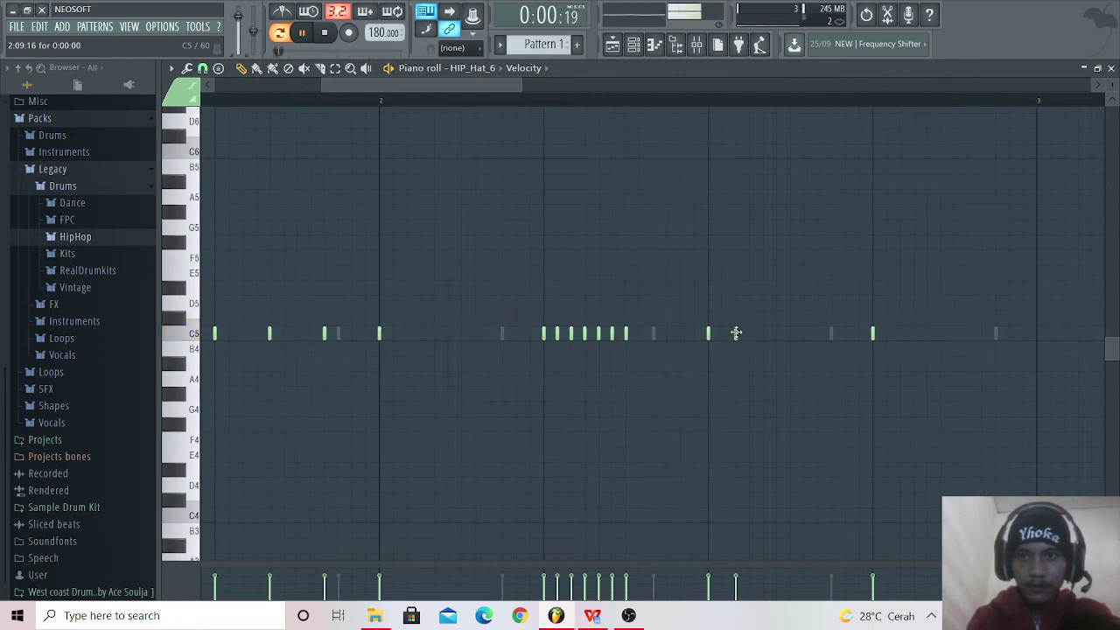
{"action": "left_click", "coordinate": [790, 333]}
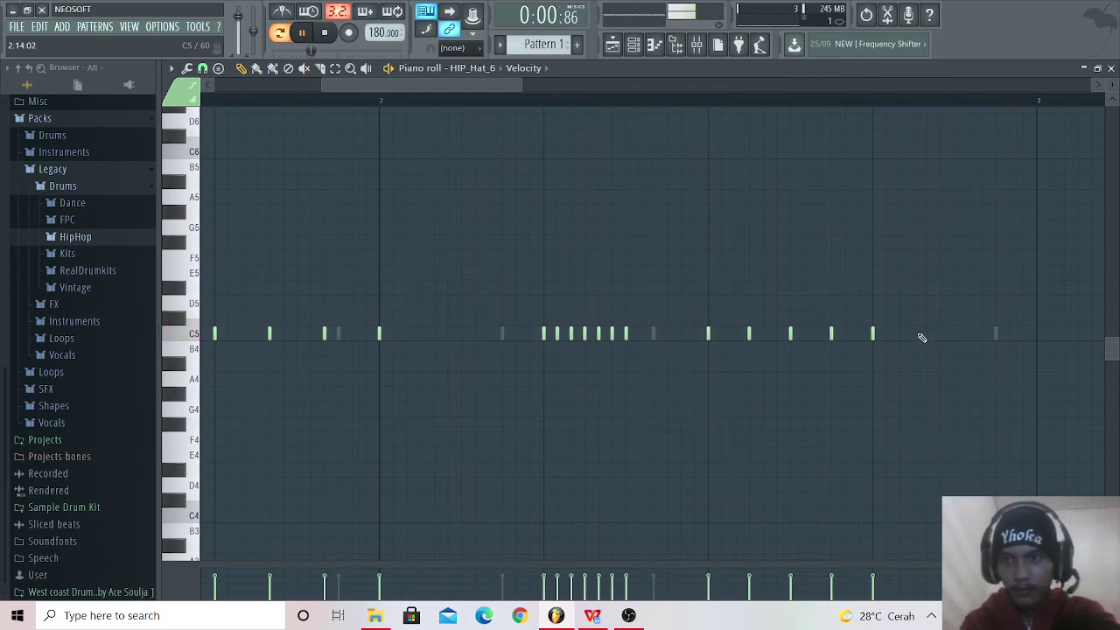
{"action": "left_click", "coordinate": [927, 333]}
{"action": "left_click", "coordinate": [968, 333]}
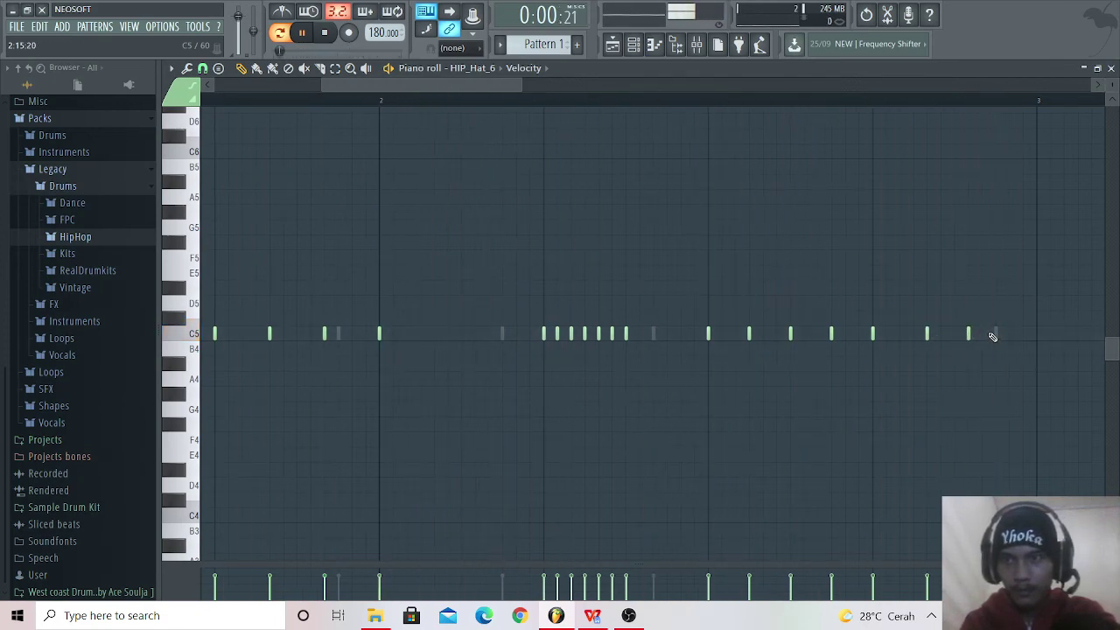
{"action": "right_click", "coordinate": [968, 333]}
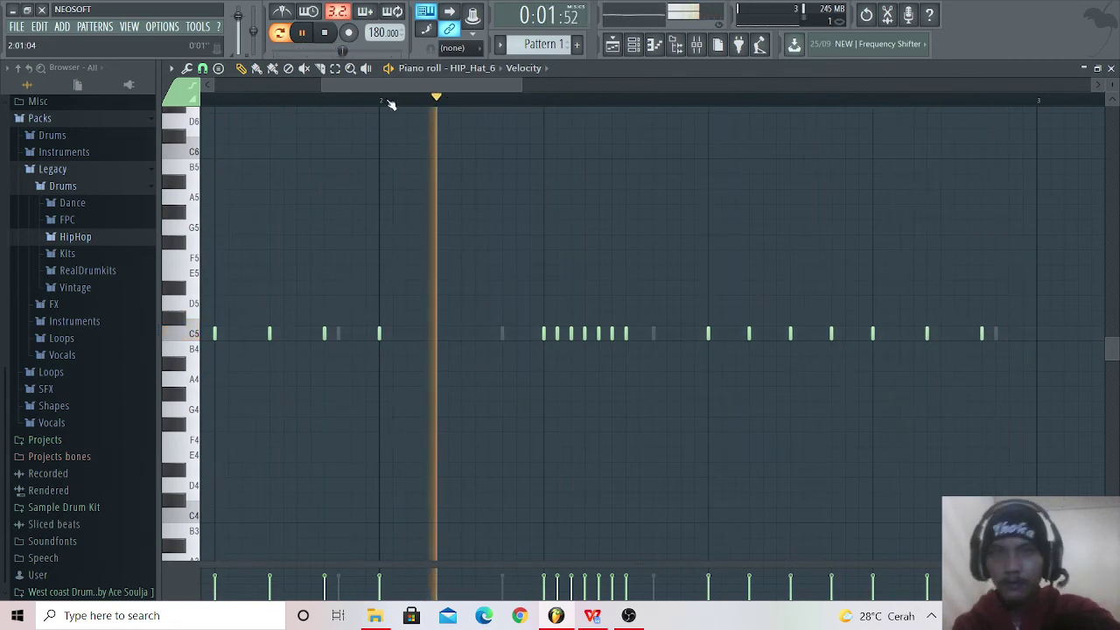
{"action": "left_click_drag", "start_coordinate": [321, 85], "coordinate": [215, 85]}
{"action": "left_click_drag", "start_coordinate": [522, 87], "coordinate": [691, 132]}
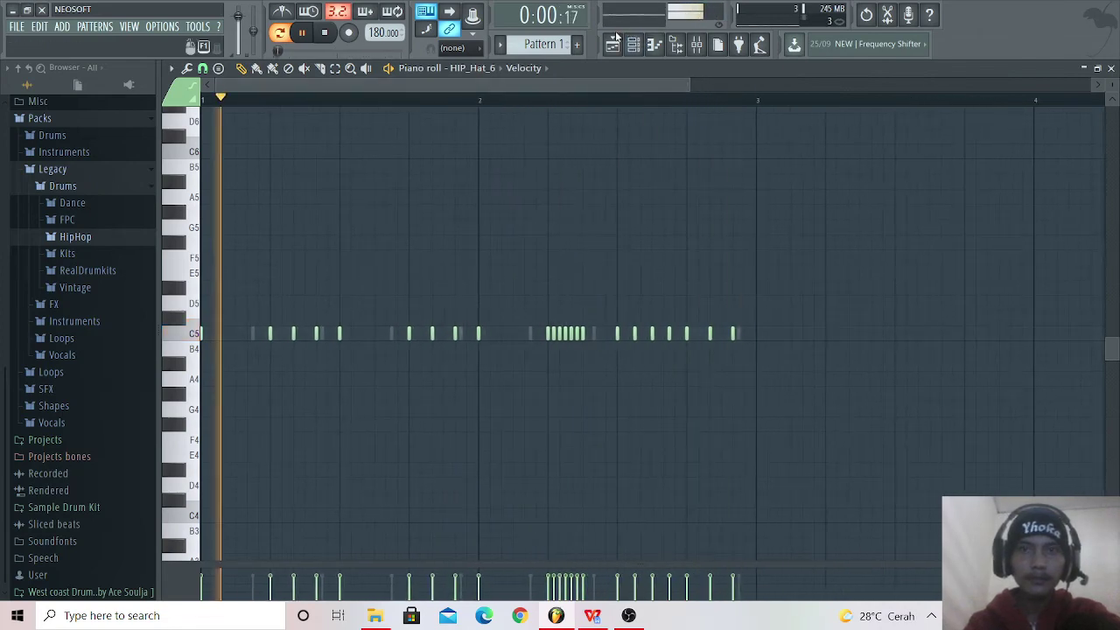
Step: Return to the channel rack, stop playback and refill HIP_Hat_6 with a hit on every 4 steps
{"action": "left_click", "coordinate": [613, 45]}
{"action": "left_click", "coordinate": [632, 45]}
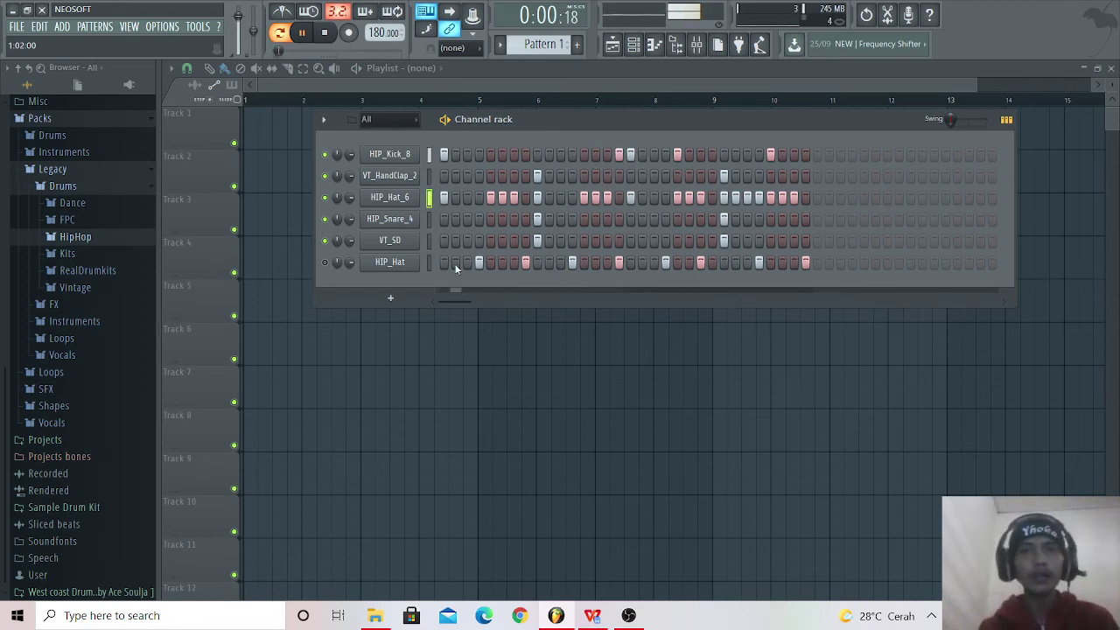
{"action": "key", "text": "space"}
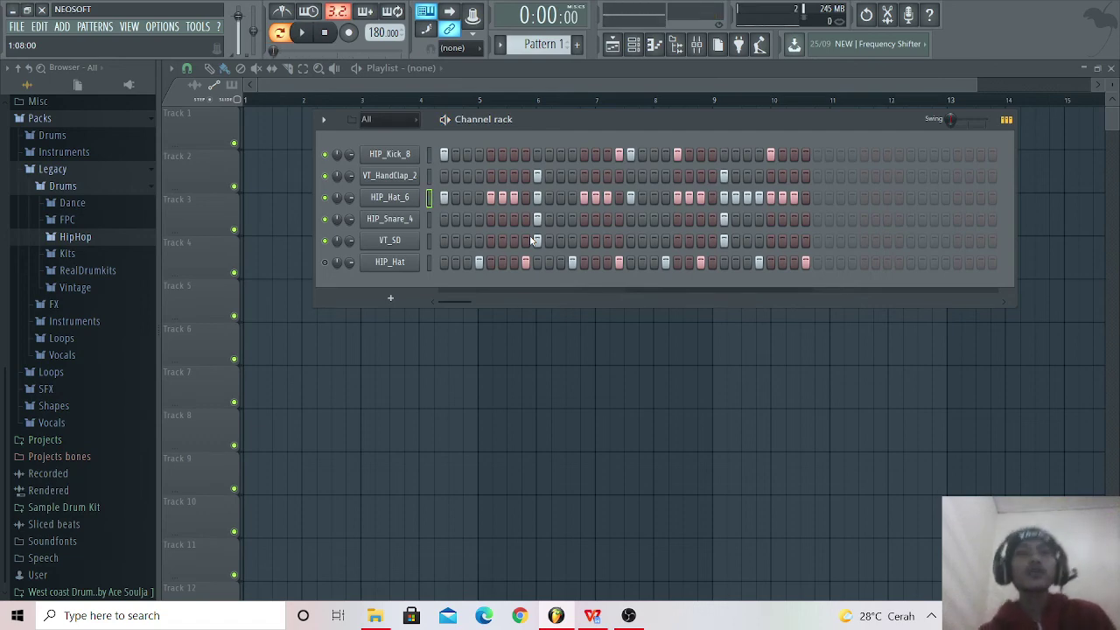
{"action": "right_click", "coordinate": [396, 198]}
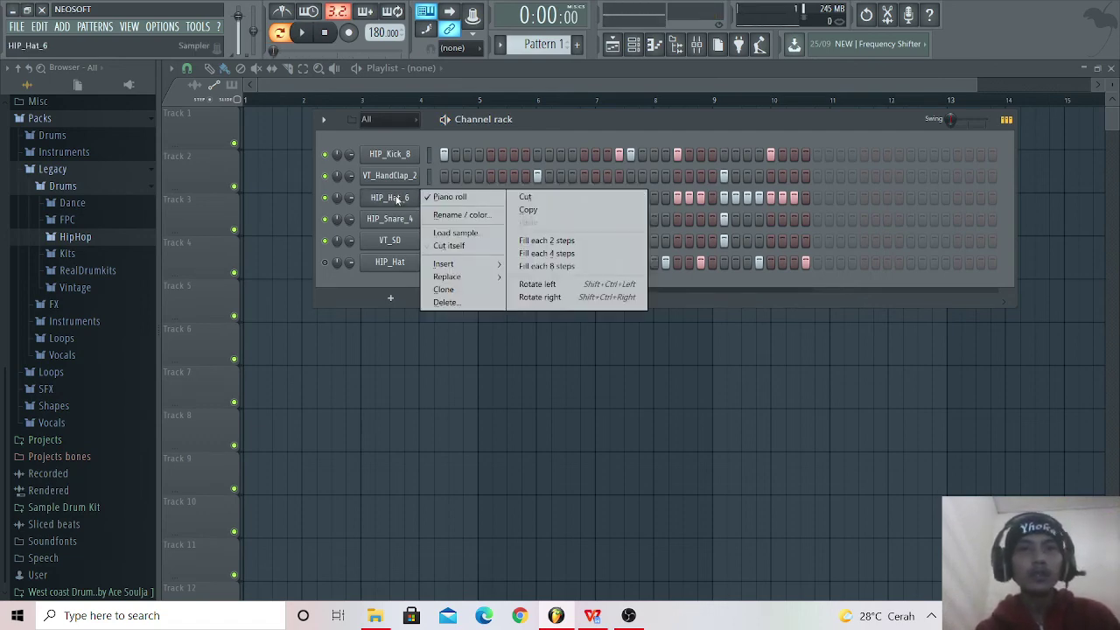
{"action": "left_click", "coordinate": [544, 254]}
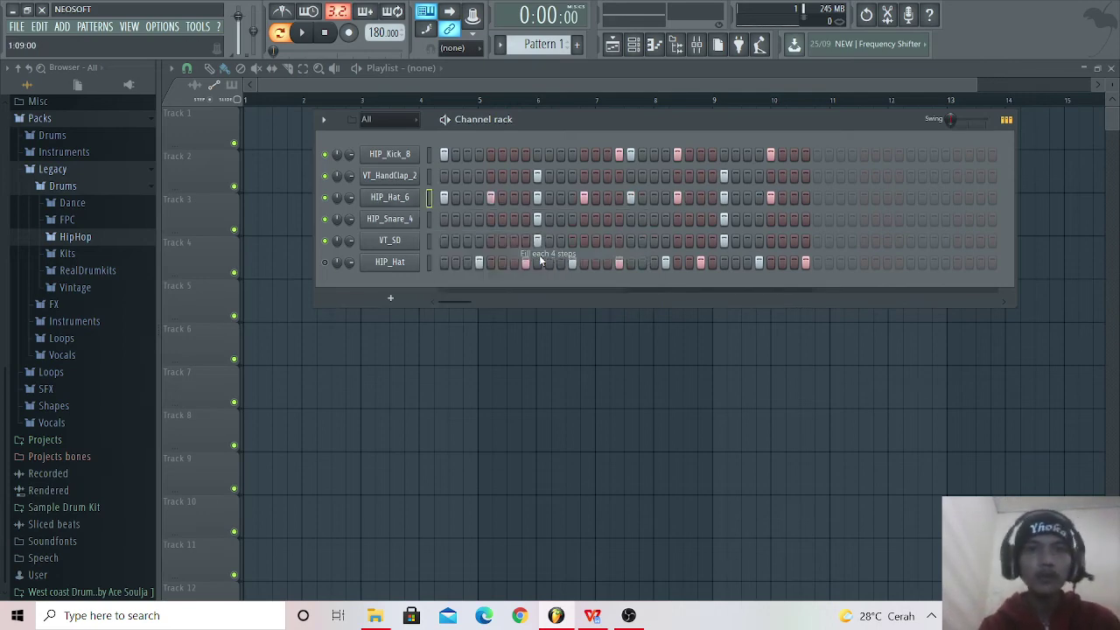
Step: Remove the HIP_Kick_8 hits on steps 16, 17 and 29 and audition the pattern
{"action": "left_click", "coordinate": [619, 154]}
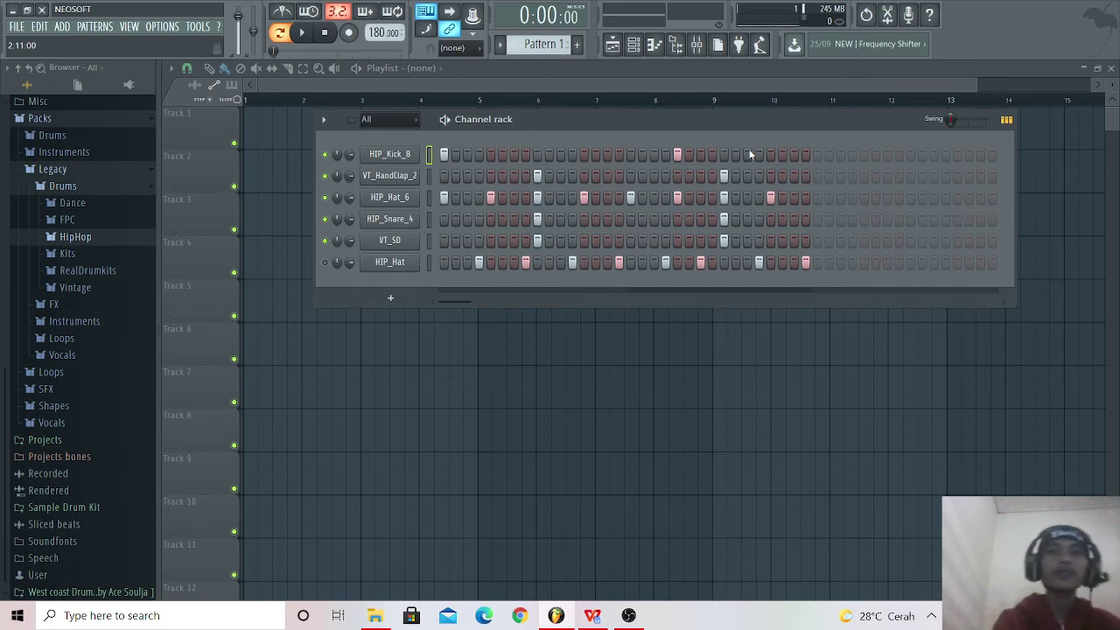
{"action": "key", "text": "space"}
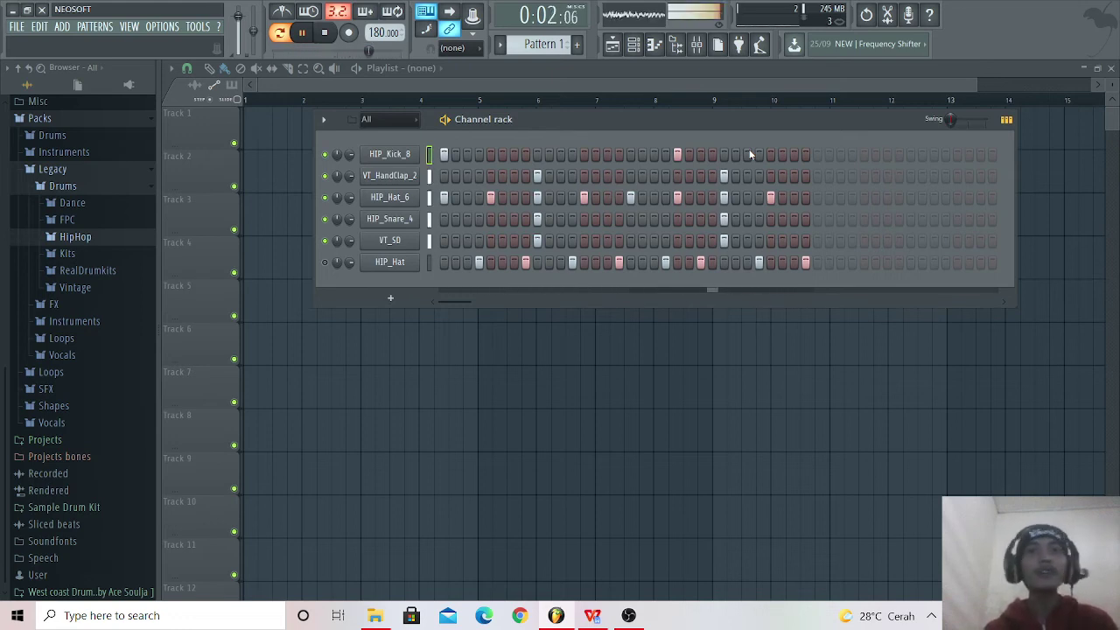
{"action": "key", "text": "space"}
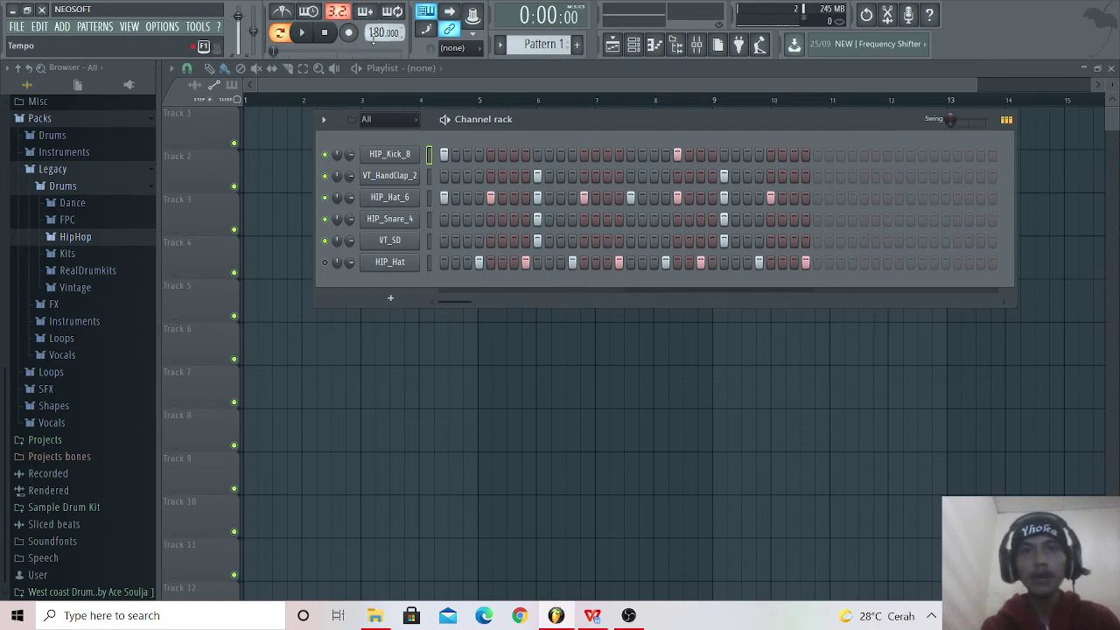
Step: Lower the tempo to 160 BPM and audition the pattern
{"action": "left_click_drag", "start_coordinate": [378, 33], "coordinate": [378, 53]}
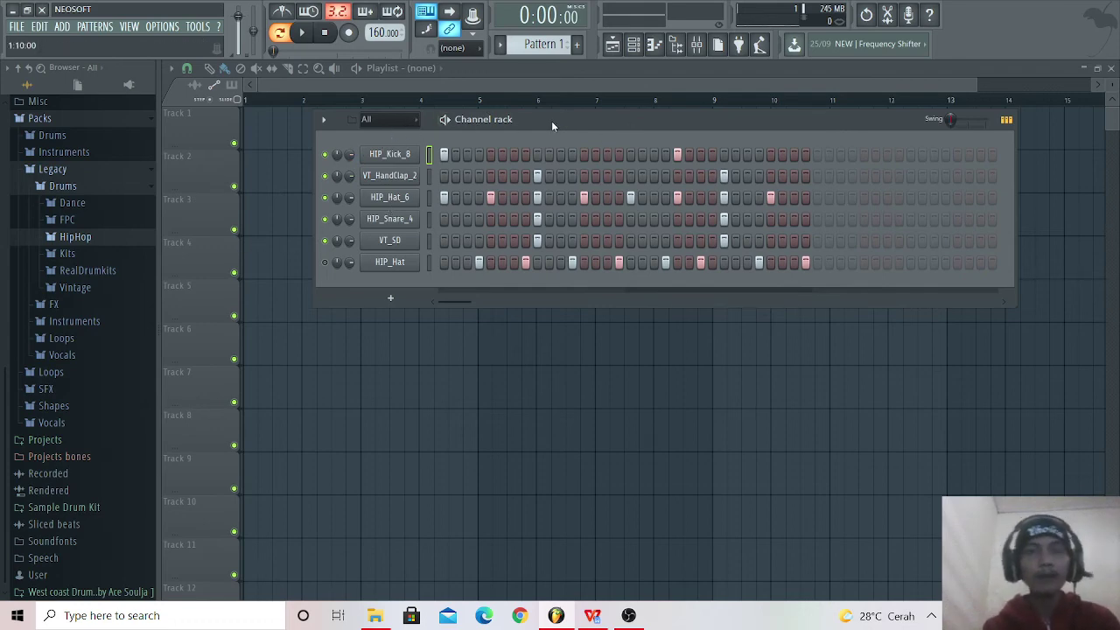
{"action": "key", "text": "space"}
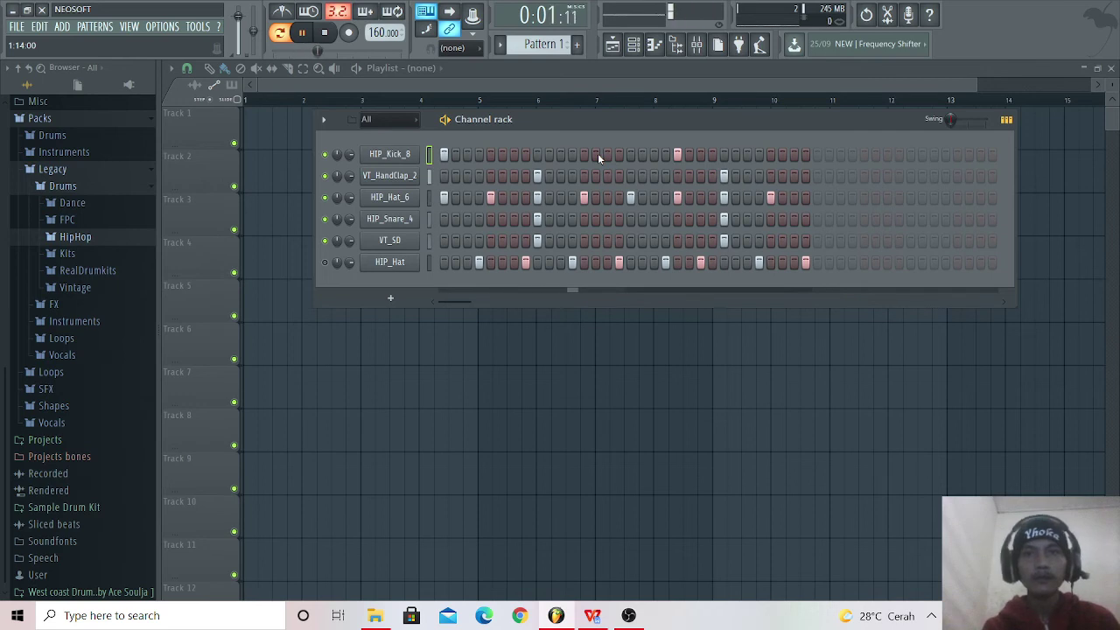
{"action": "key", "text": "space"}
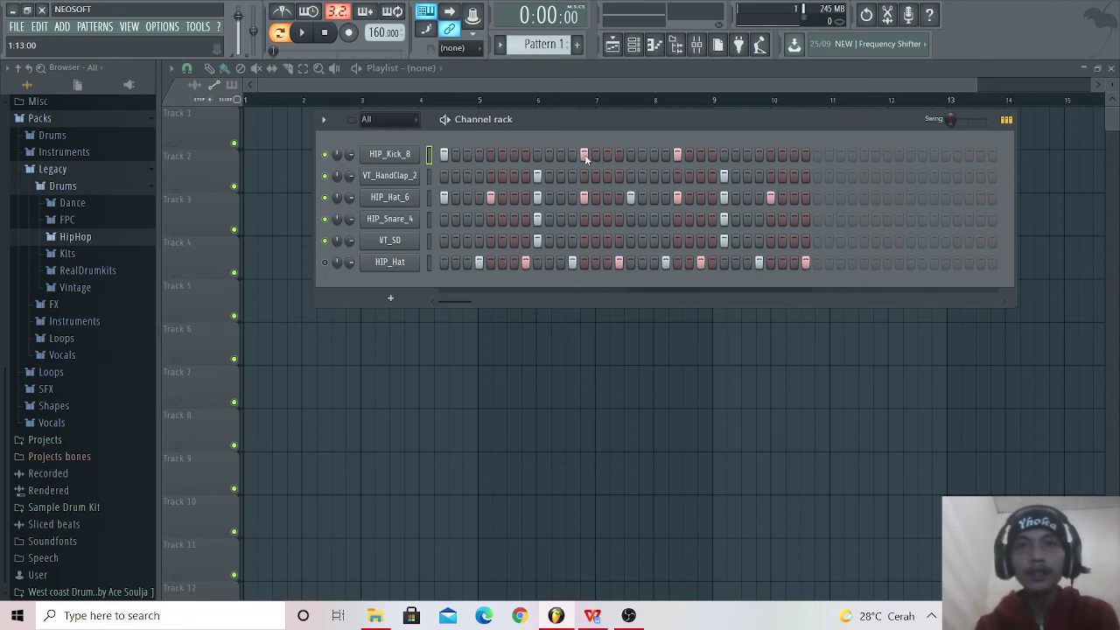
Step: Try HIP_Kick_8 hits on steps 13, 16 and 19 without the step 21 hit and play the pattern
{"action": "left_click", "coordinate": [619, 155]}
{"action": "left_click", "coordinate": [653, 155]}
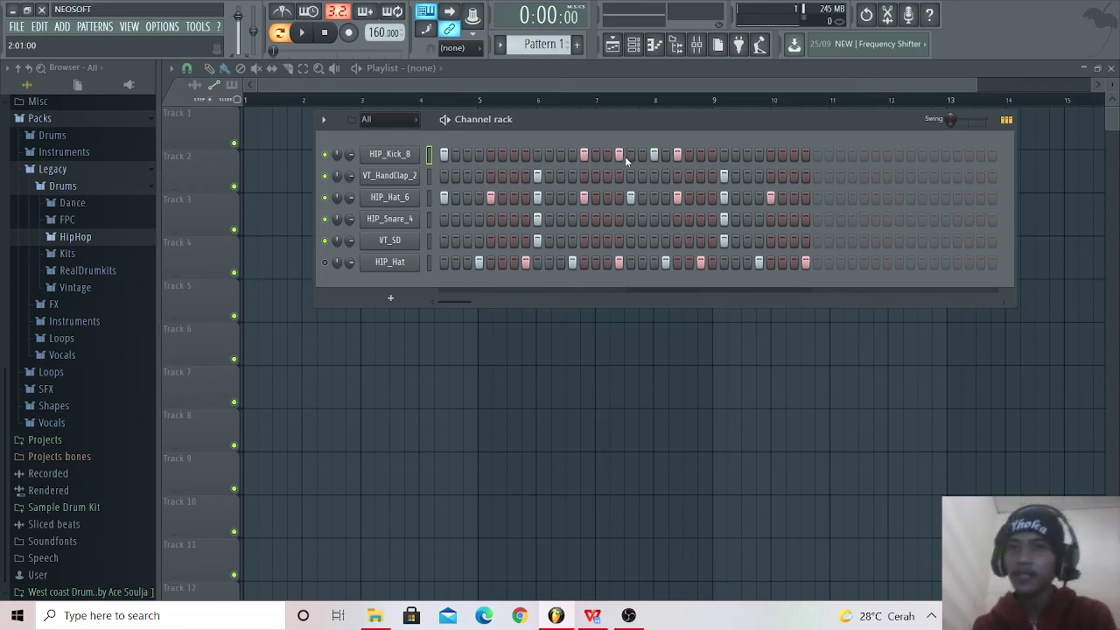
{"action": "left_click", "coordinate": [677, 156]}
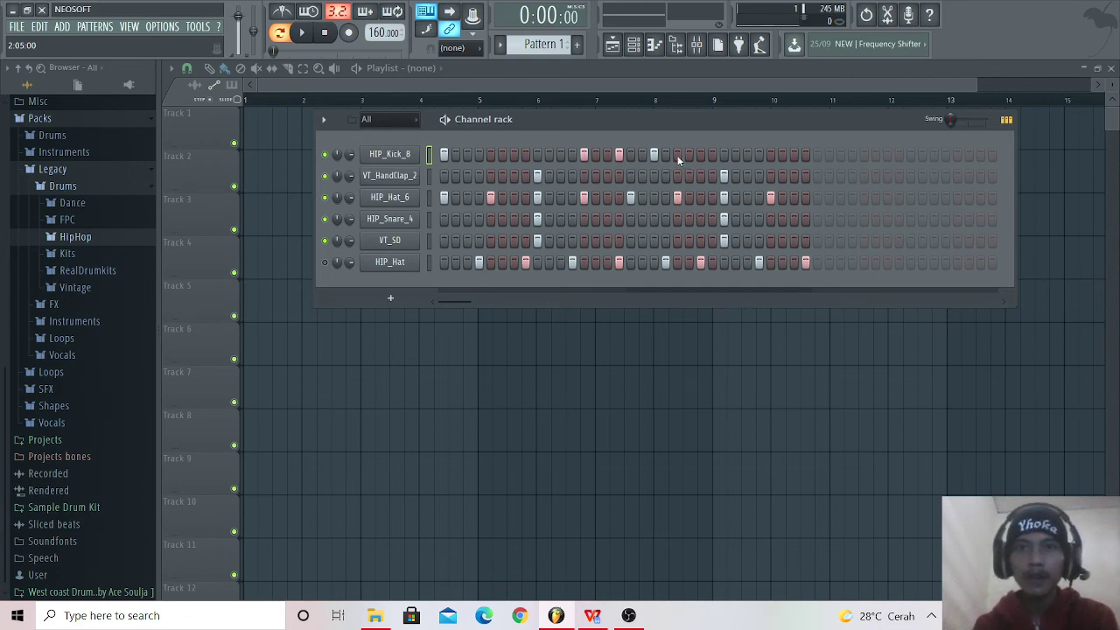
{"action": "key", "text": "space"}
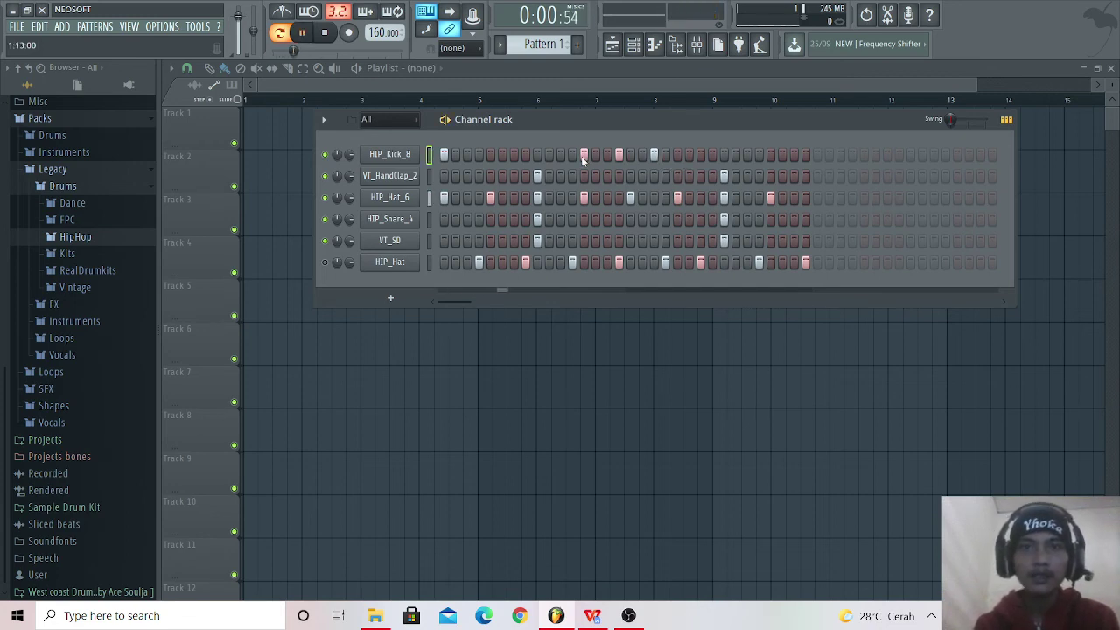
Step: Try rearranging the HIP_Kick_8 hits after step 13 to steps 17, 20, 23 and 29 during playback
{"action": "left_click", "coordinate": [619, 157]}
{"action": "left_click", "coordinate": [630, 157]}
{"action": "left_click", "coordinate": [654, 156]}
{"action": "left_click", "coordinate": [665, 155]}
{"action": "left_click", "coordinate": [701, 156]}
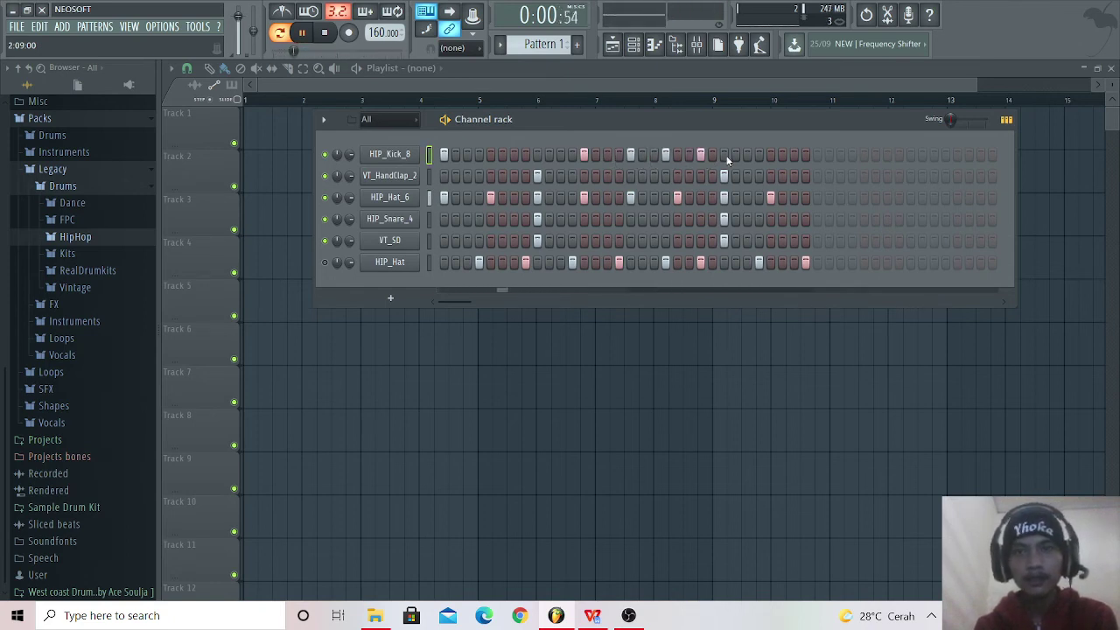
{"action": "left_click", "coordinate": [772, 155]}
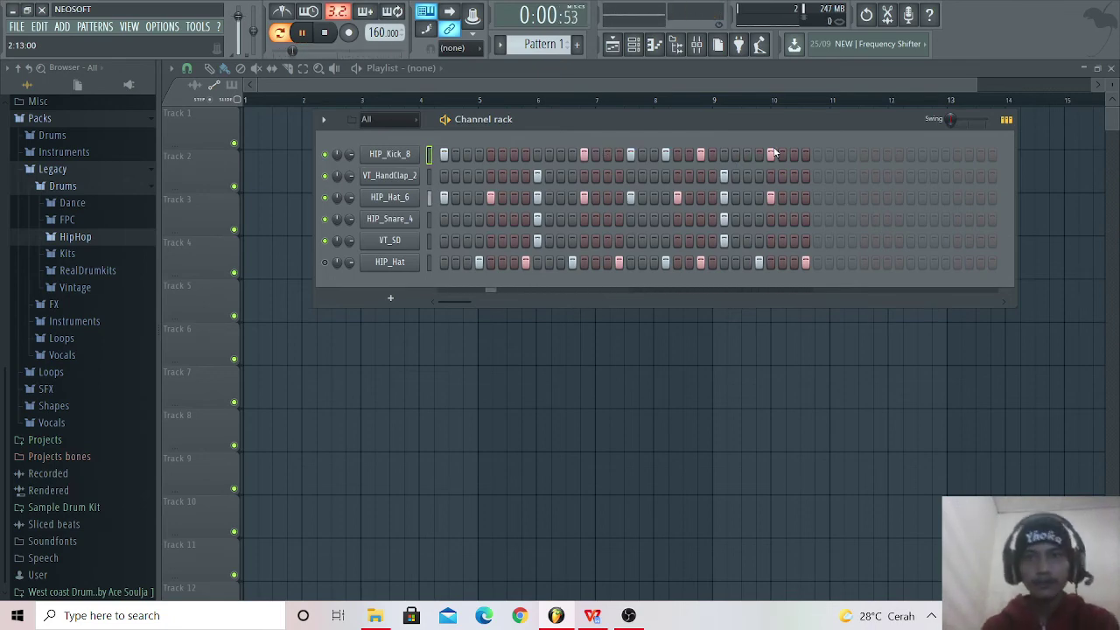
{"action": "left_click", "coordinate": [572, 155]}
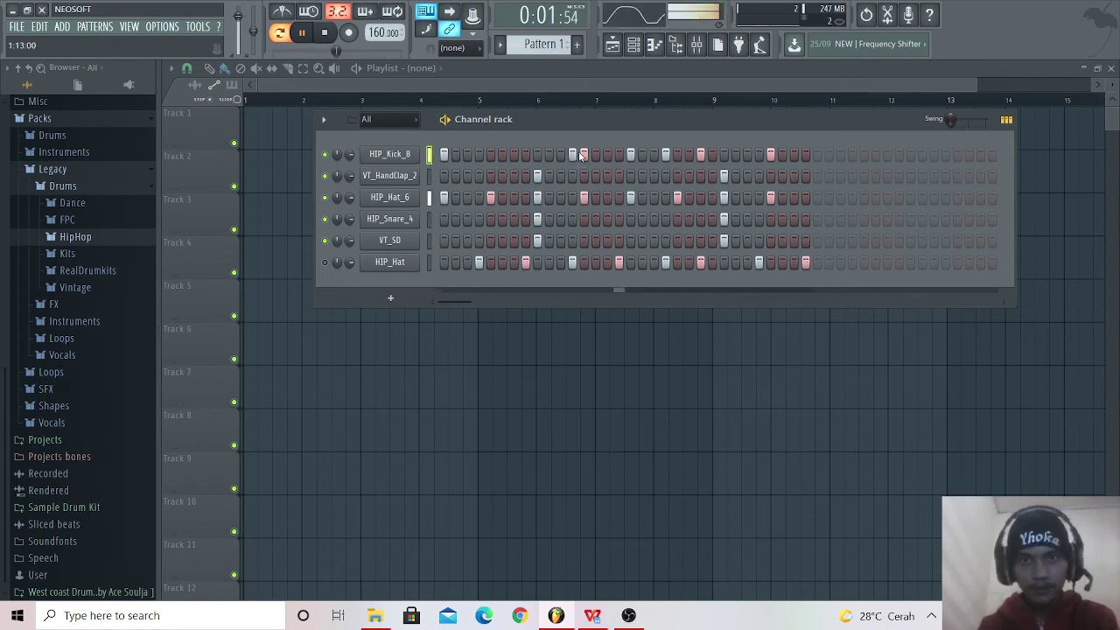
{"action": "right_click", "coordinate": [575, 158]}
{"action": "key", "text": "space"}
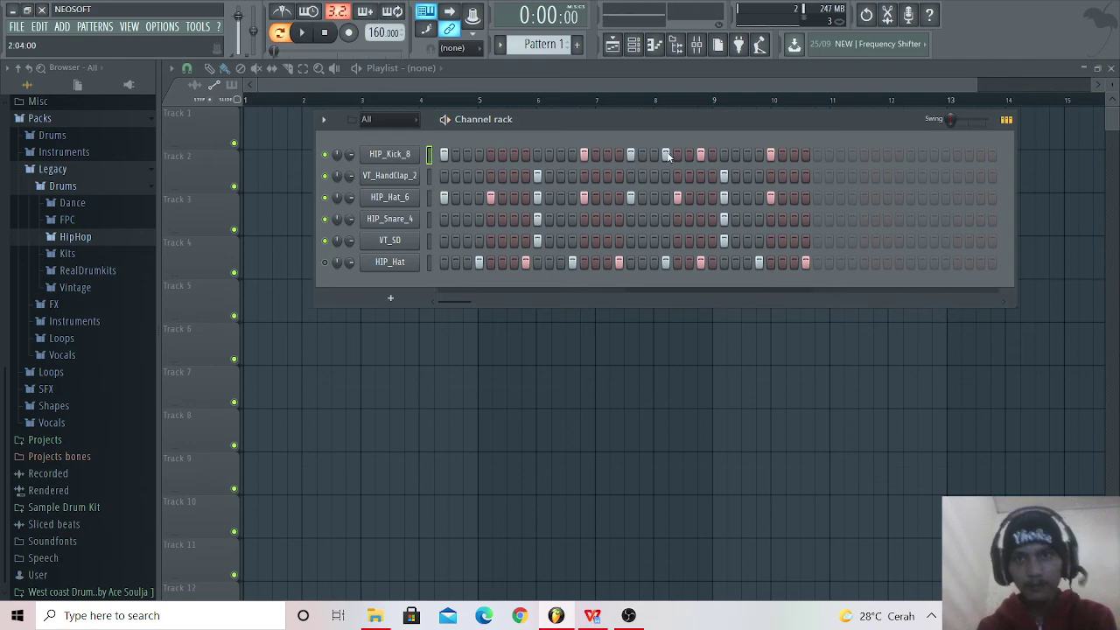
Step: Clear every HIP_Kick_8 hit after step 1 and add VT_SD hits on steps 15 and 19
{"action": "left_click_drag", "start_coordinate": [625, 157], "coordinate": [774, 149]}
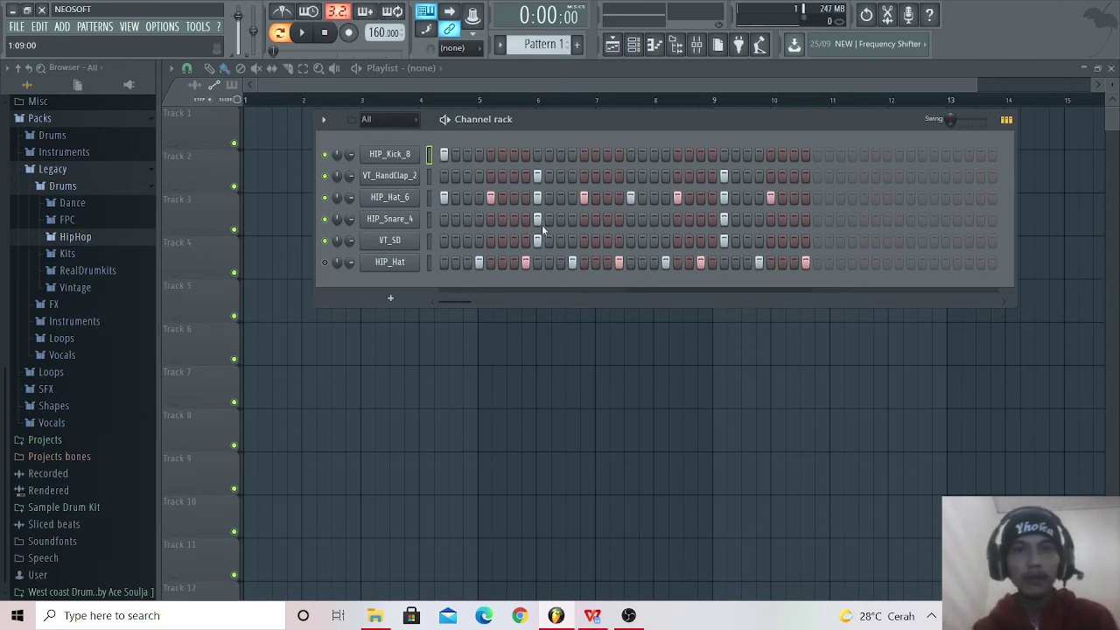
{"action": "left_click", "coordinate": [608, 241]}
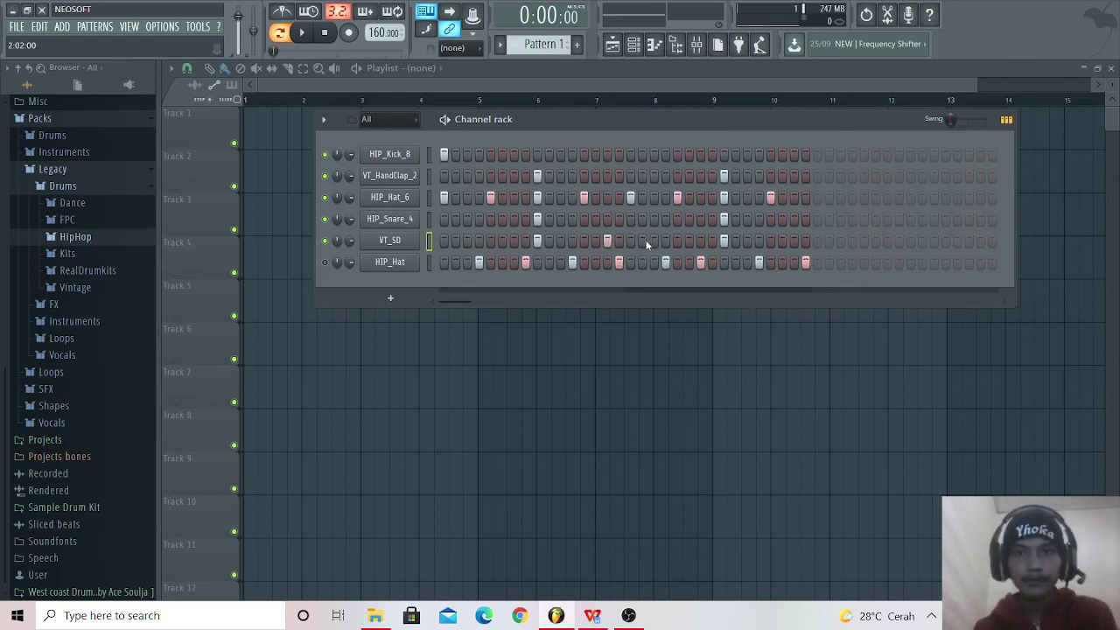
{"action": "left_click", "coordinate": [654, 241]}
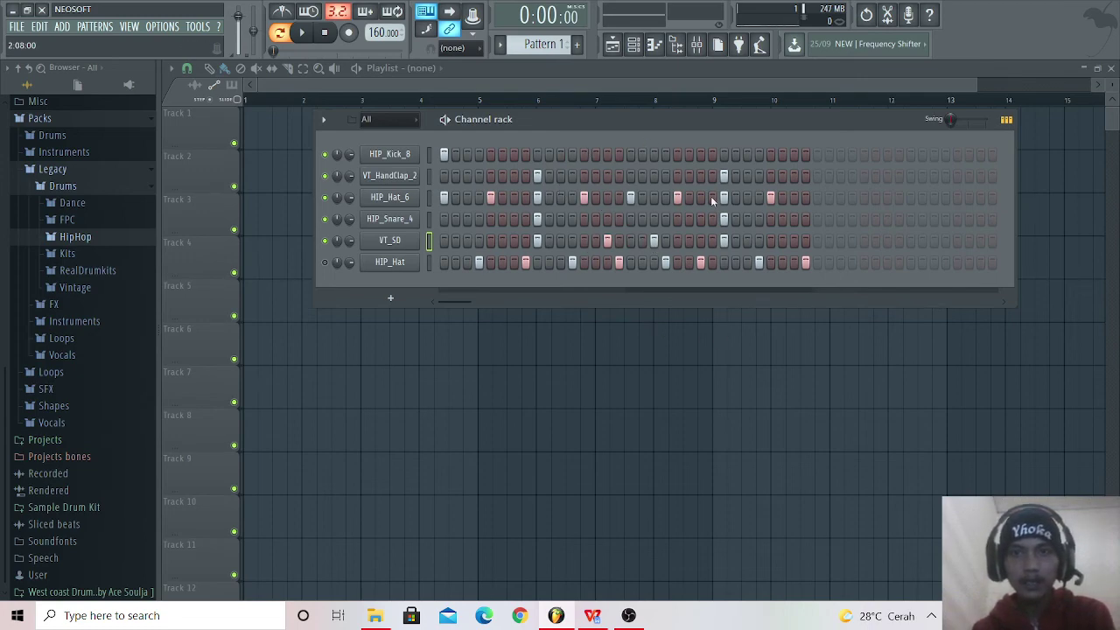
Step: Add HIP_Kick_8 hits on steps 13, 21 and 29 and audition the pattern
{"action": "left_click", "coordinate": [678, 155]}
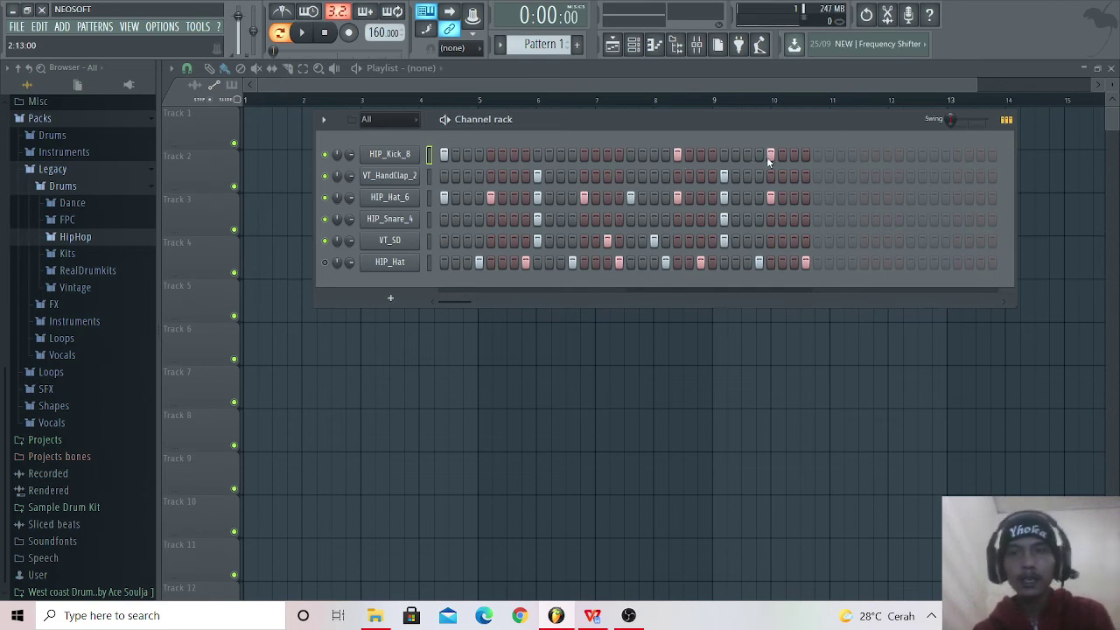
{"action": "key", "text": "space"}
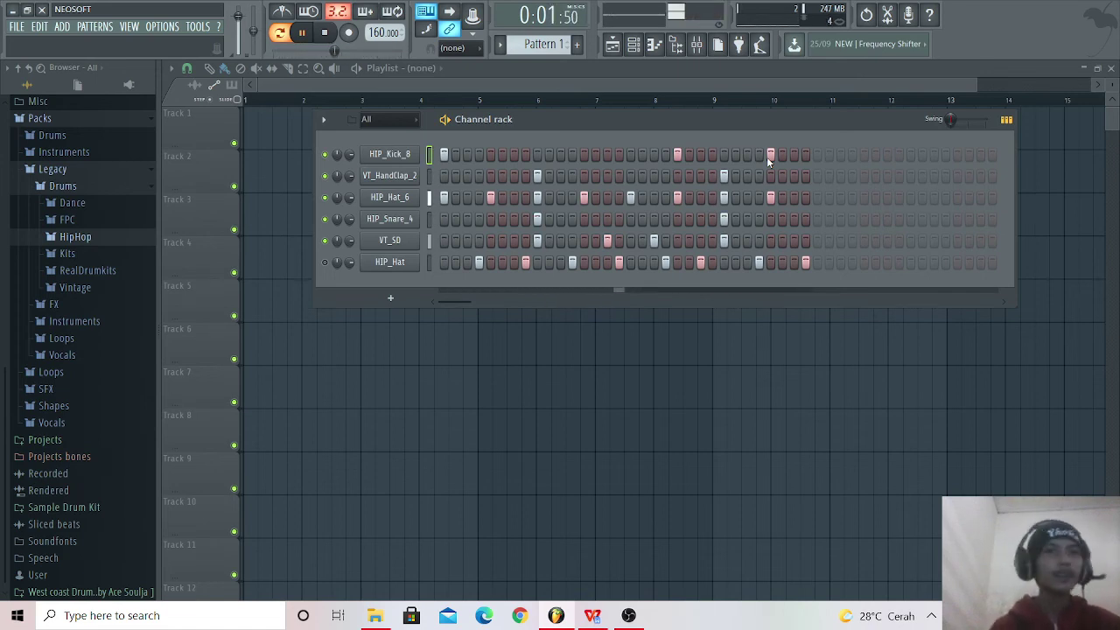
{"action": "key", "text": "space"}
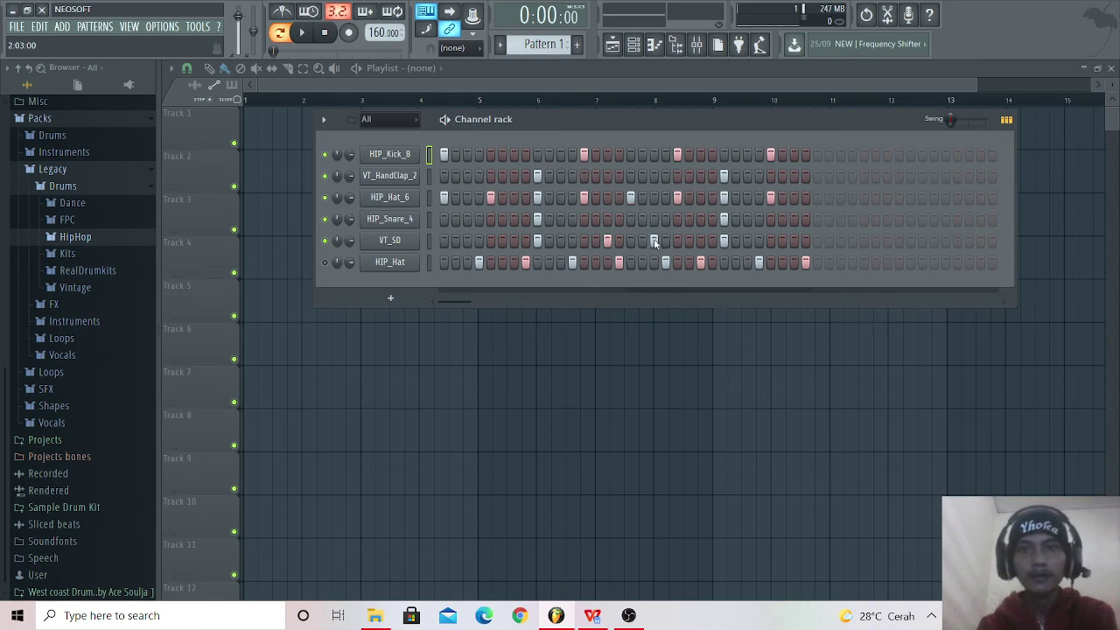
{"action": "key", "text": "space"}
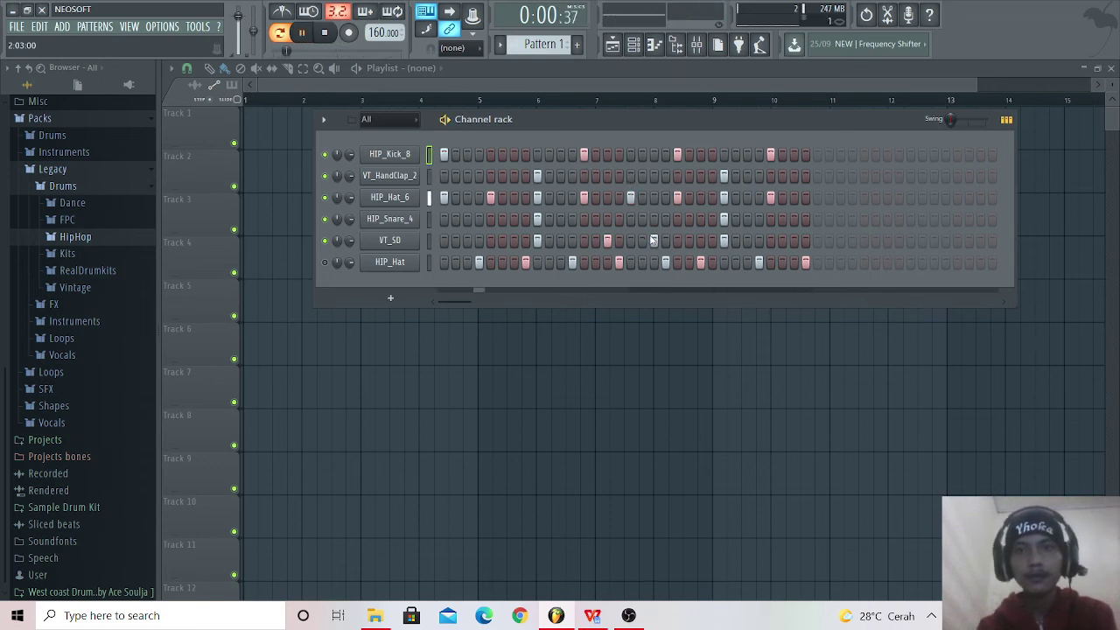
Step: Replace the VT_SD hit on step 19 with a HIP_Kick_8 hit and play the pattern
{"action": "left_click", "coordinate": [654, 155]}
{"action": "key", "text": "space"}
{"action": "left_click", "coordinate": [653, 155]}
{"action": "left_click", "coordinate": [655, 241]}
{"action": "left_click", "coordinate": [653, 240]}
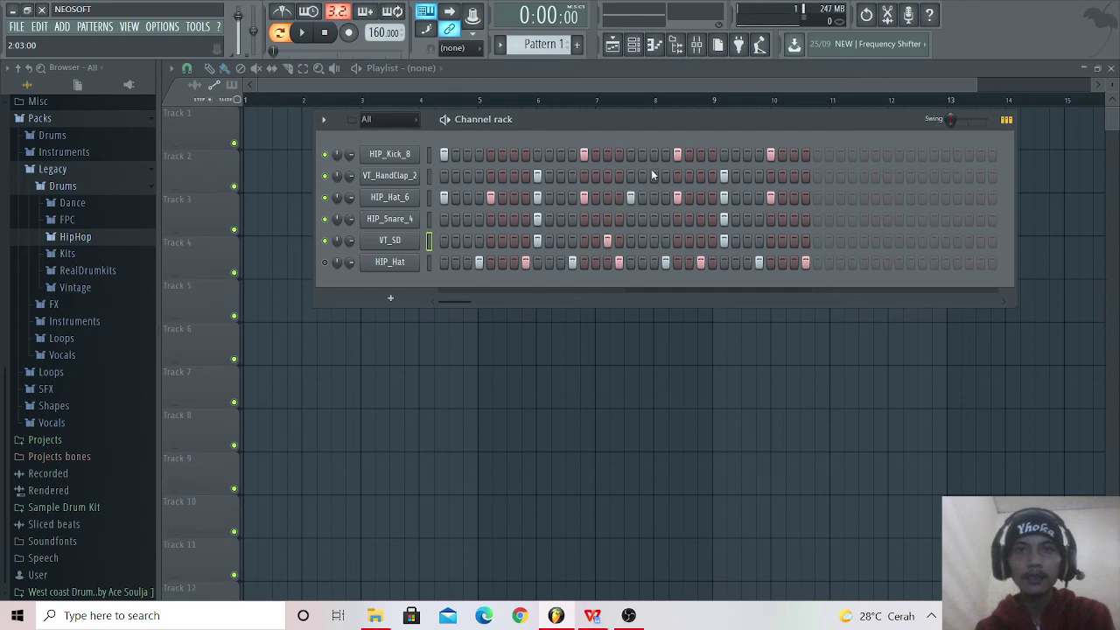
{"action": "left_click", "coordinate": [654, 156]}
{"action": "key", "text": "space"}
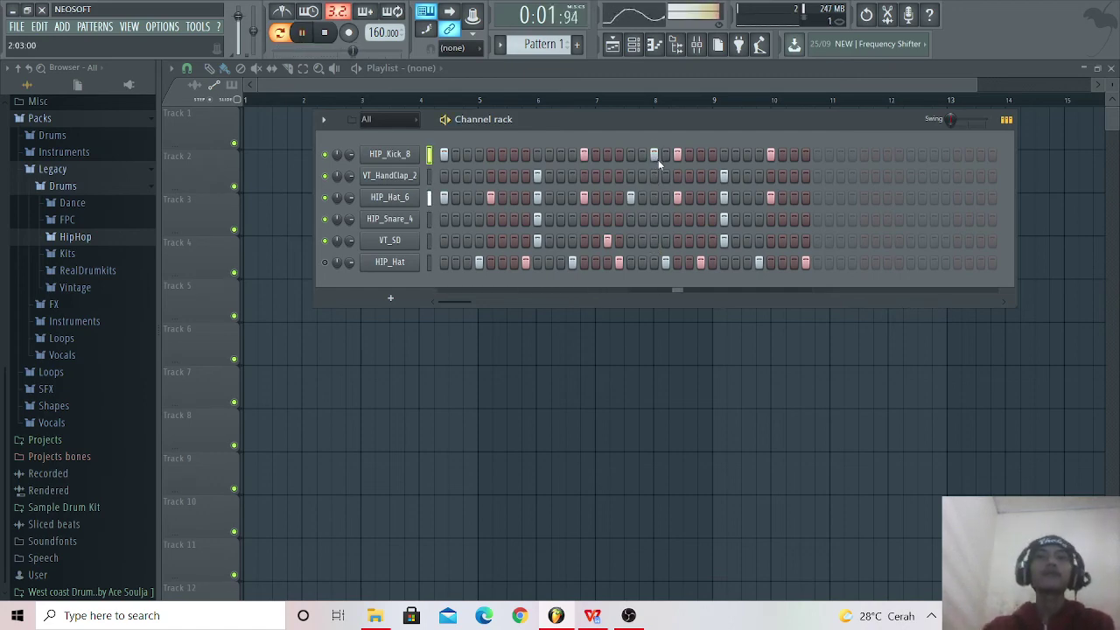
Step: Try a VT_SD hit on step 23 during playback, remove it and stop the pattern
{"action": "left_click", "coordinate": [701, 241]}
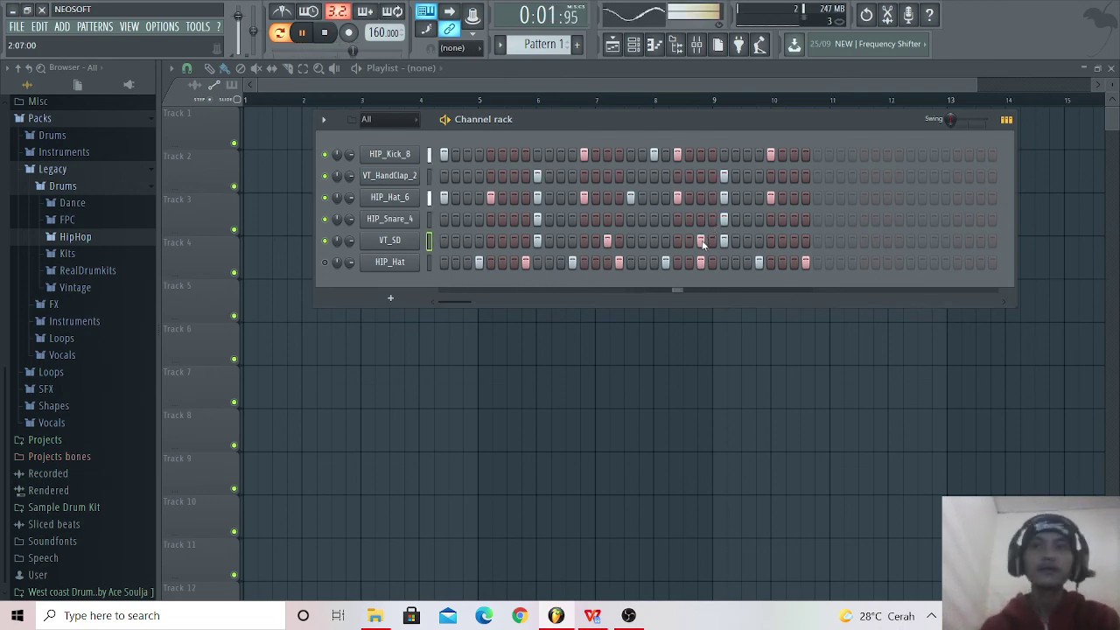
{"action": "left_click", "coordinate": [701, 241]}
{"action": "key", "text": "space"}
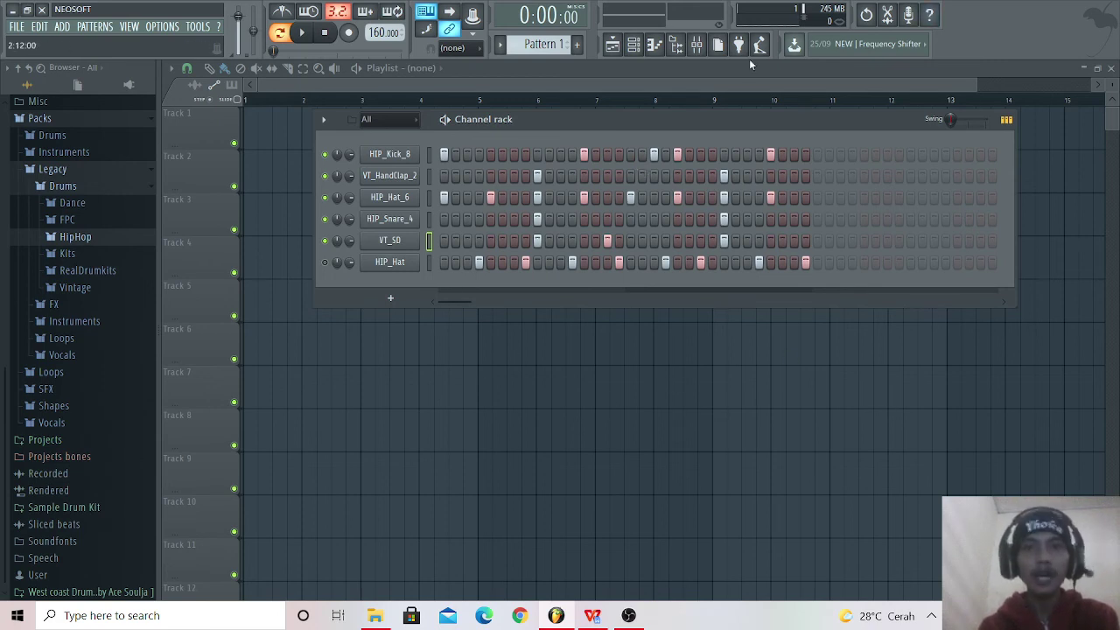
Step: Narrow the Channel rack to fit its 32 active steps and reposition it over the middle of the Playlist
{"action": "left_click_drag", "start_coordinate": [687, 122], "coordinate": [668, 193]}
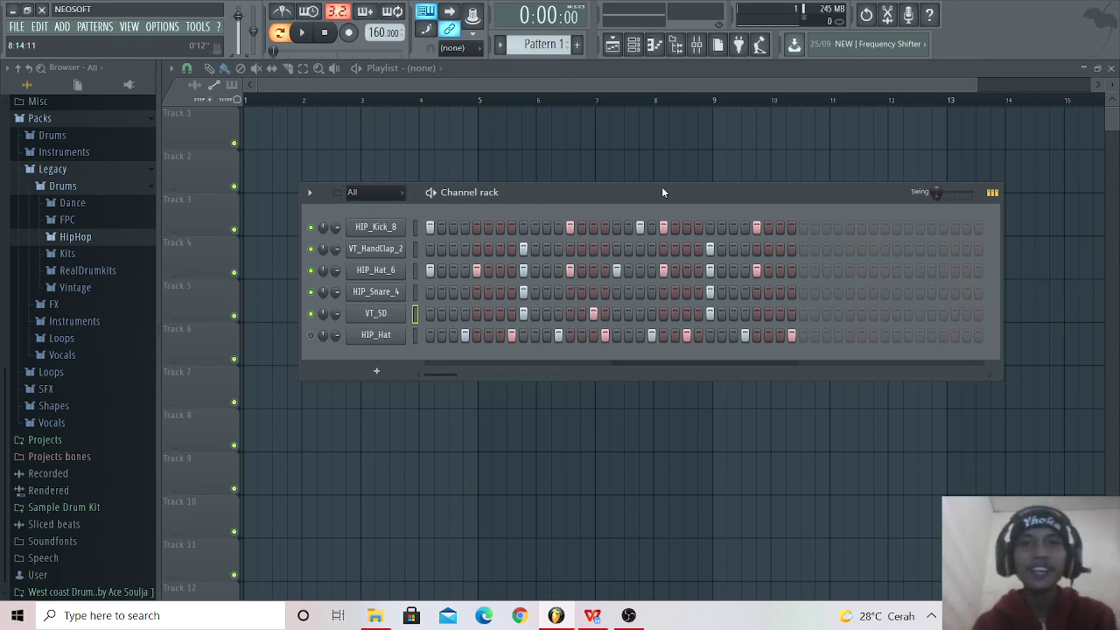
{"action": "left_click_drag", "start_coordinate": [649, 193], "coordinate": [600, 127]}
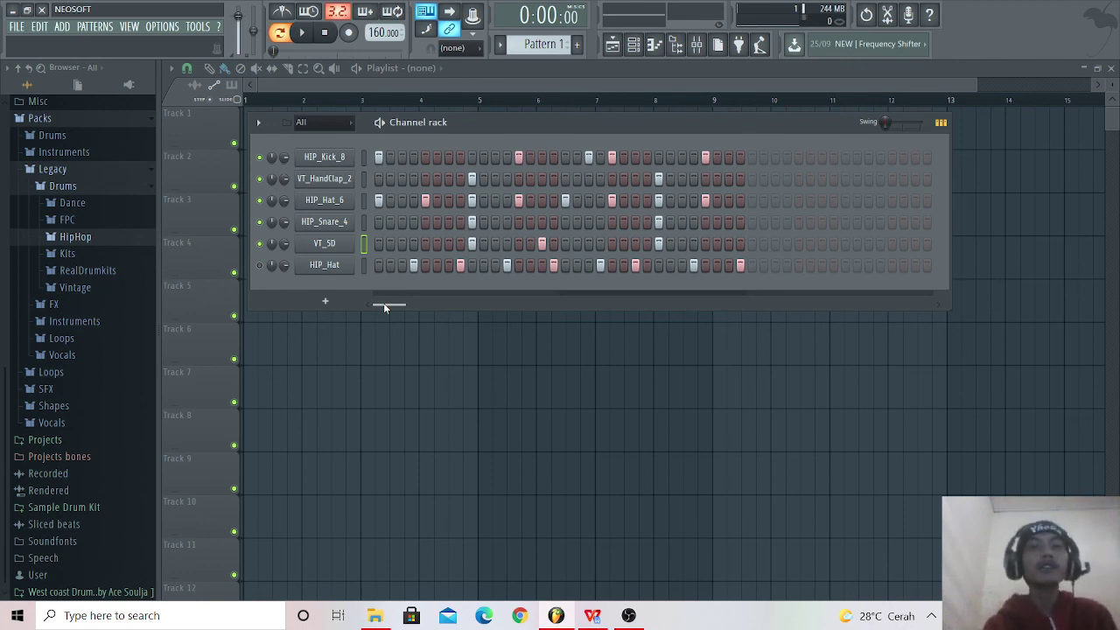
{"action": "mouse_move", "coordinate": [383, 303]}
{"action": "left_mouse_down"}
{"action": "mouse_move", "coordinate": [408, 306]}
{"action": "mouse_move", "coordinate": [371, 306]}
{"action": "left_mouse_up"}
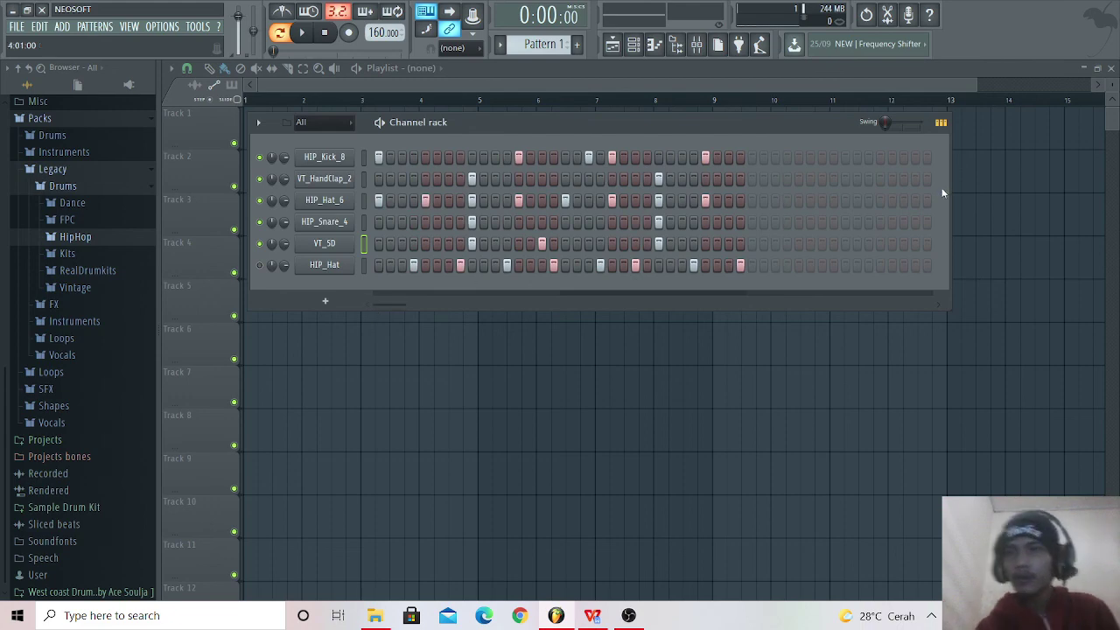
{"action": "left_click_drag", "start_coordinate": [949, 196], "coordinate": [768, 207]}
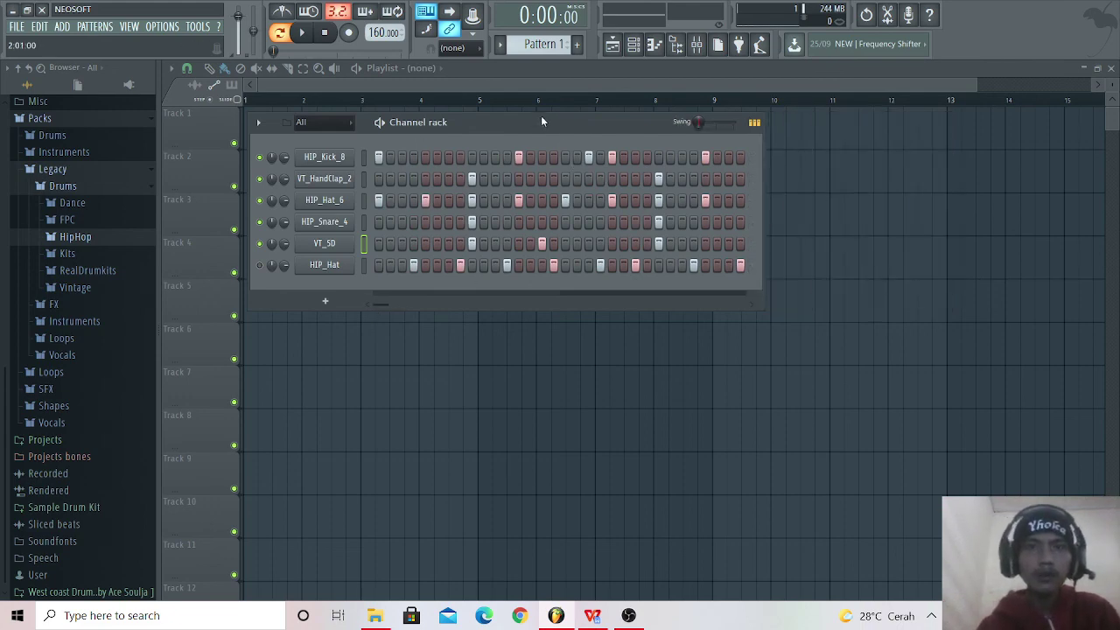
{"action": "left_click_drag", "start_coordinate": [540, 123], "coordinate": [602, 174]}
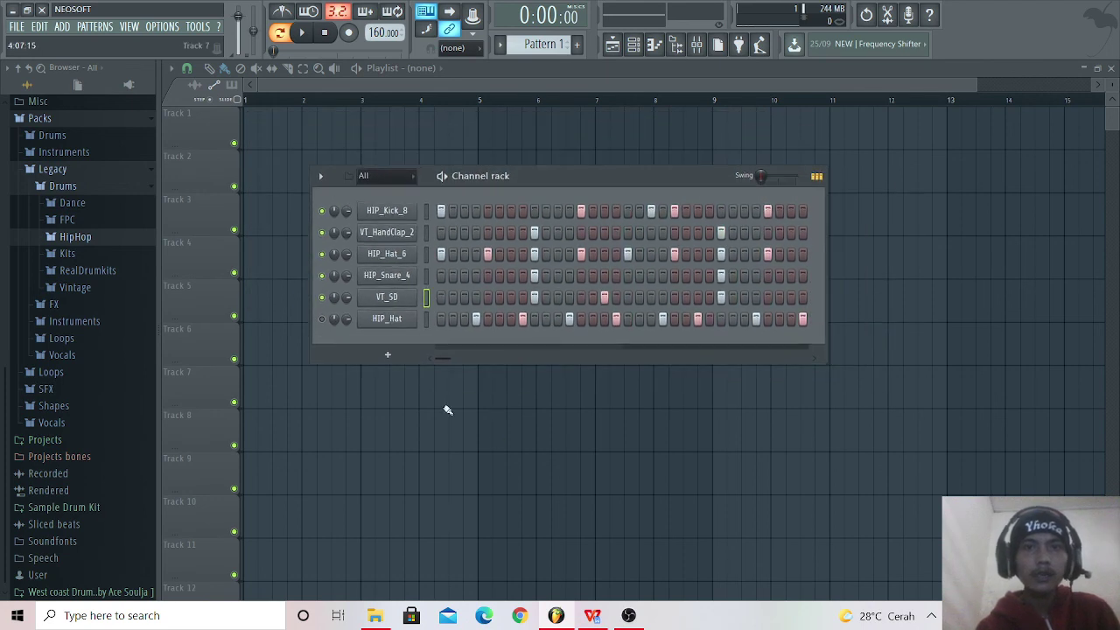